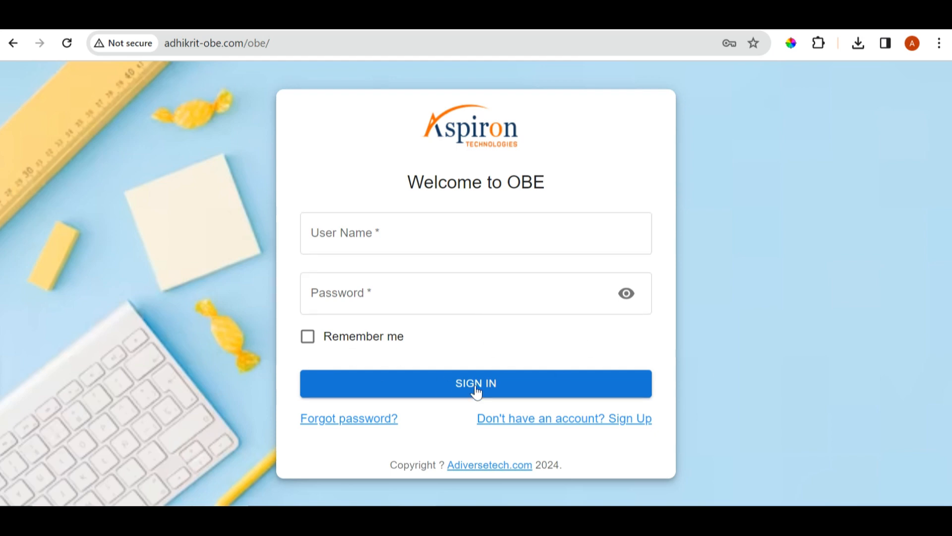
Sign in to the OBE portal with the faculty account's saved user name and password
click(606, 426)
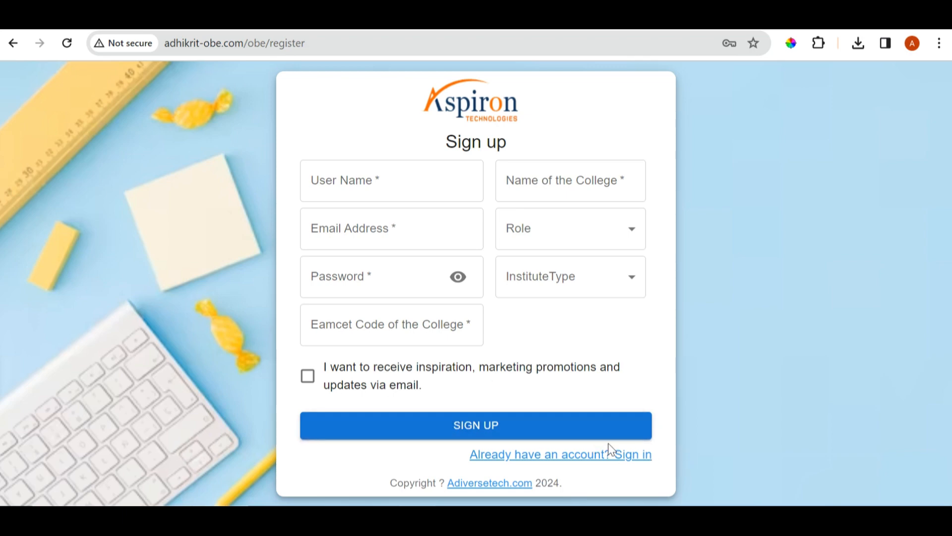
click(601, 457)
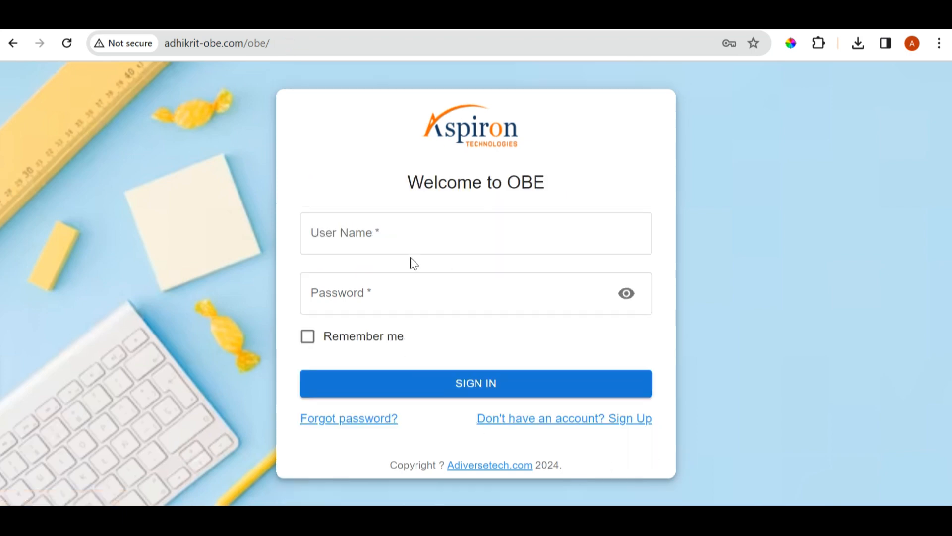
click(432, 239)
click(431, 366)
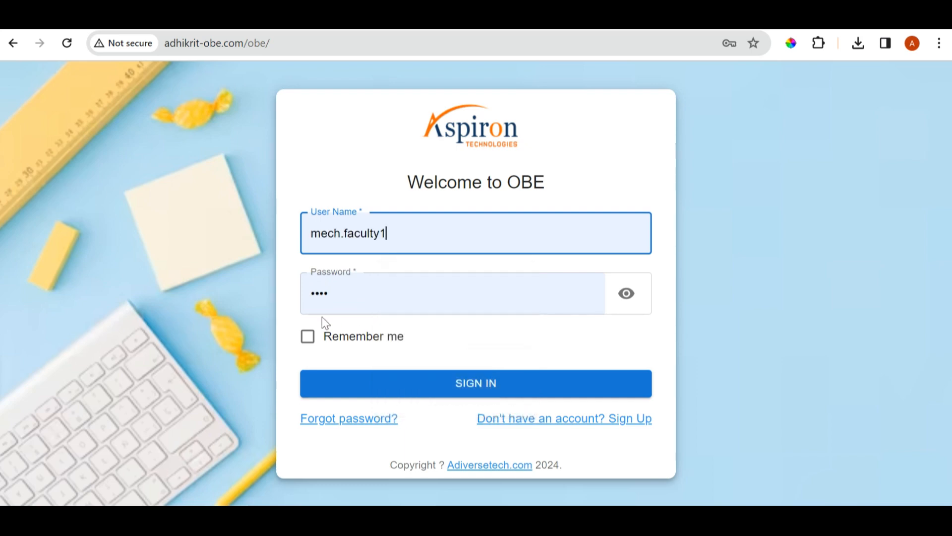
click(481, 396)
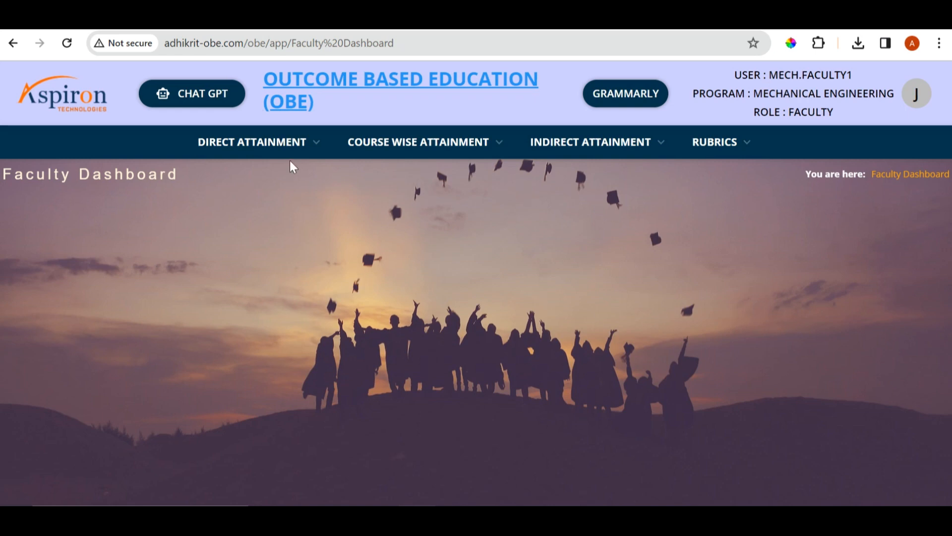
Open the assigned courses for academic year 2023-2024 and select FMHM, II-1, Section-A
click(267, 152)
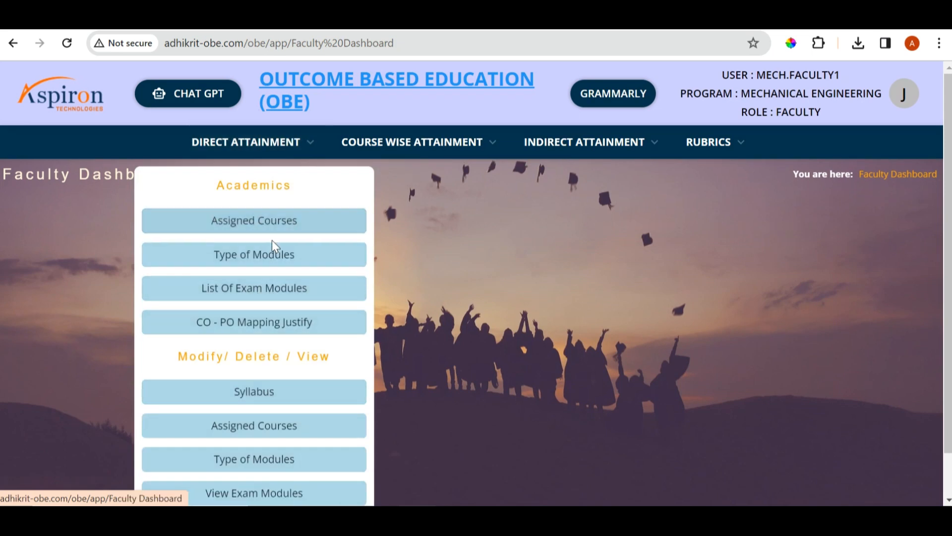
click(273, 228)
click(449, 246)
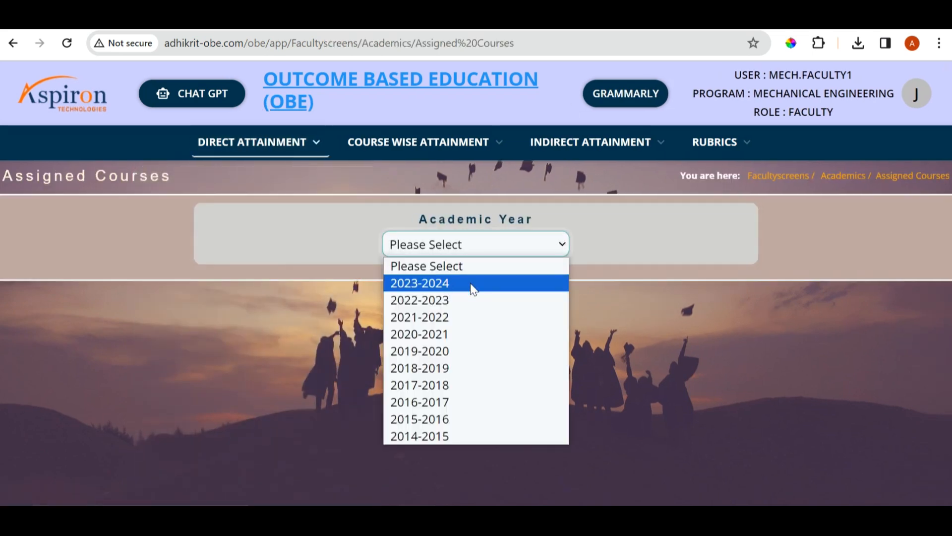
click(472, 286)
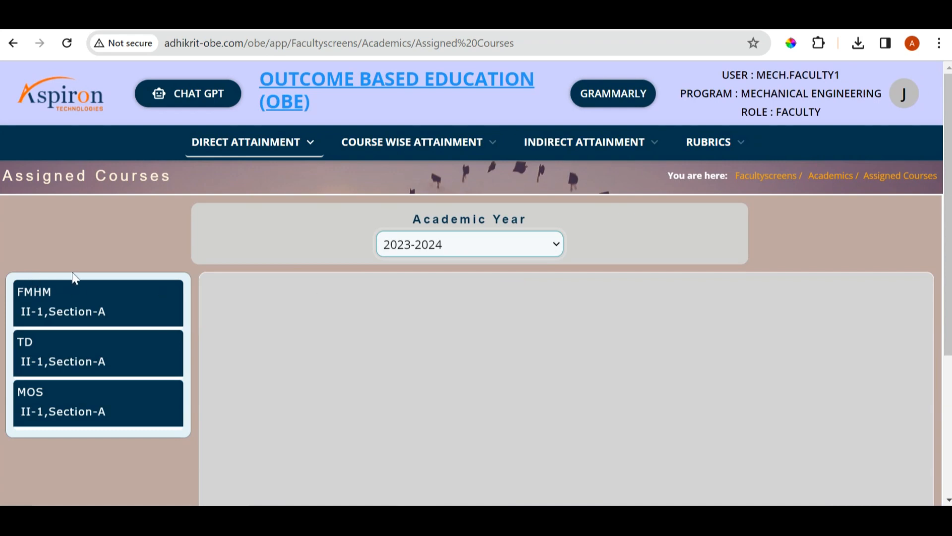
click(144, 308)
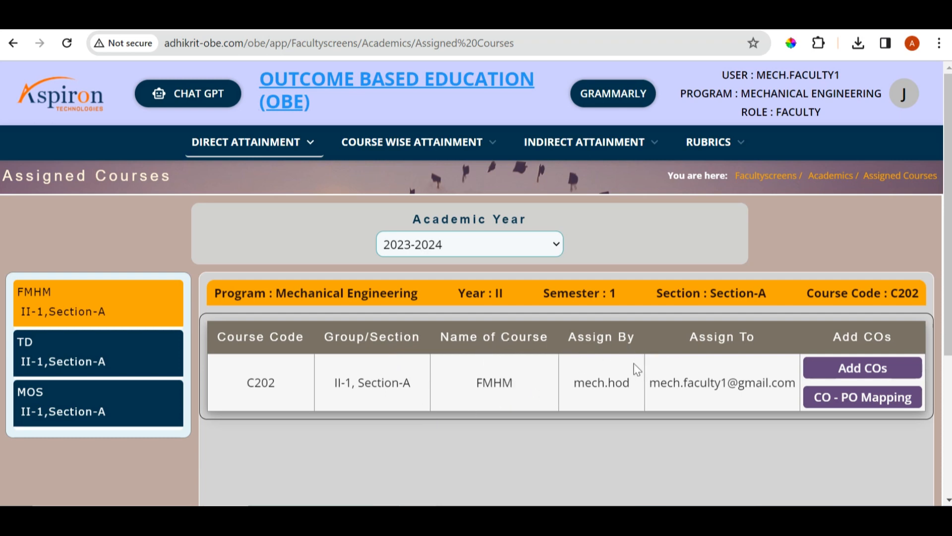
Open the form for adding course outcomes to the FMHM course
click(874, 378)
scroll(789, 345, down, 1)
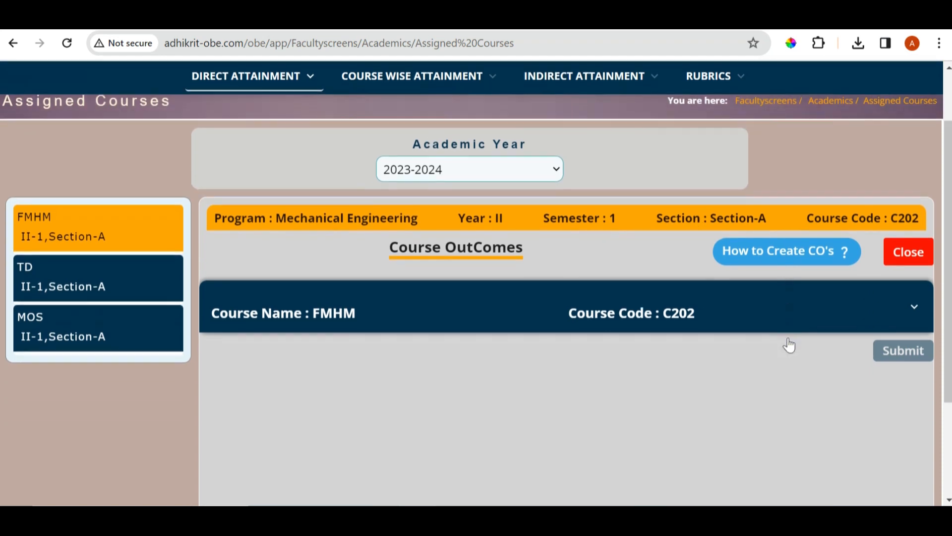
scroll(789, 339, down, 1)
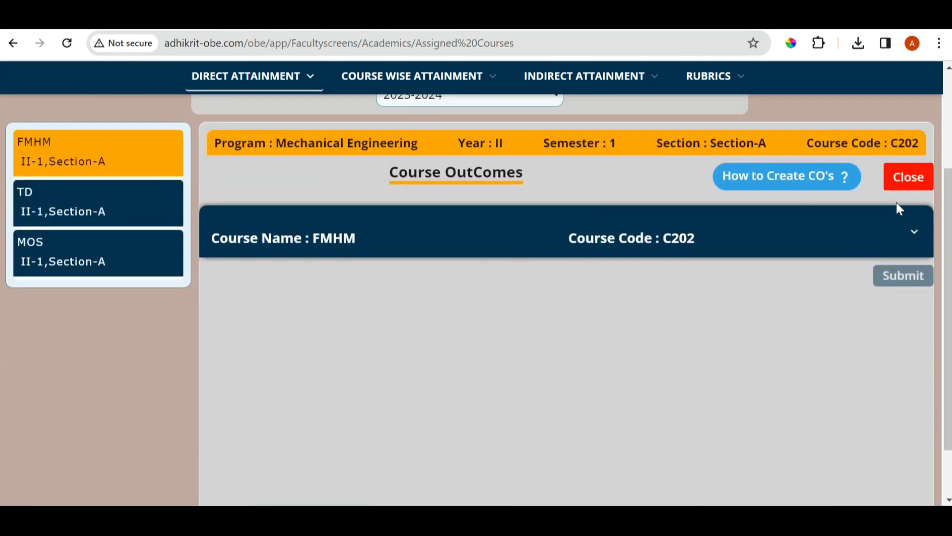
Read through the guide on creating course outcomes with ChatGPT, then close it and expand the FMHM entry
click(794, 179)
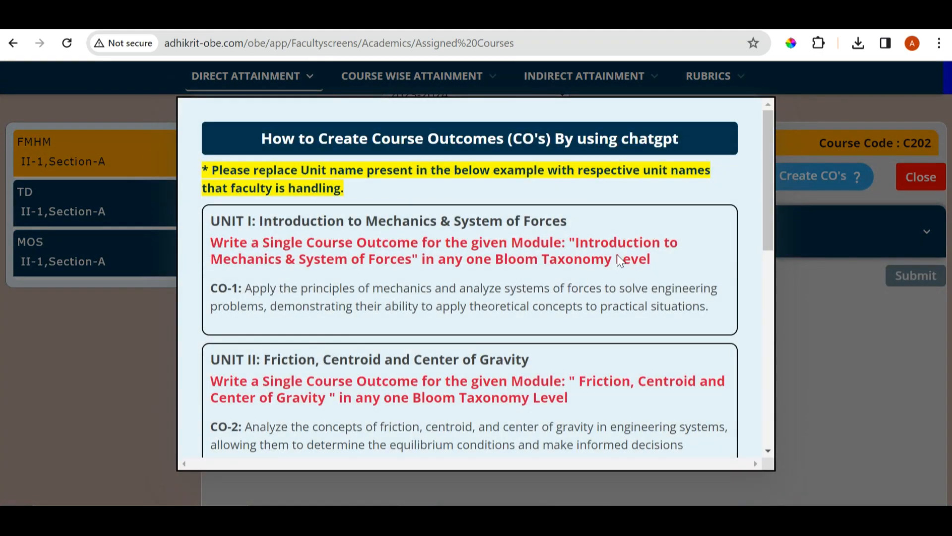
scroll(617, 255, down, 8)
scroll(617, 255, up, 4)
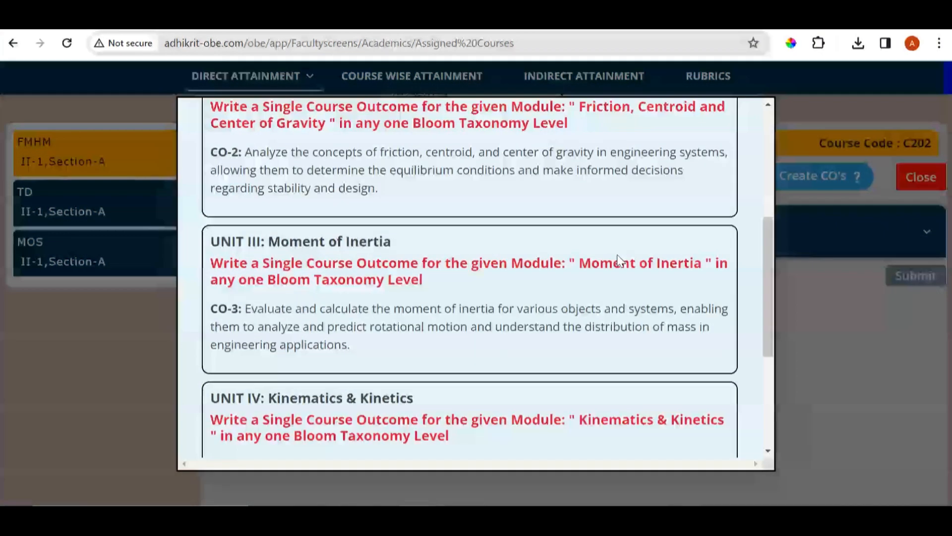
scroll(617, 255, up, 5)
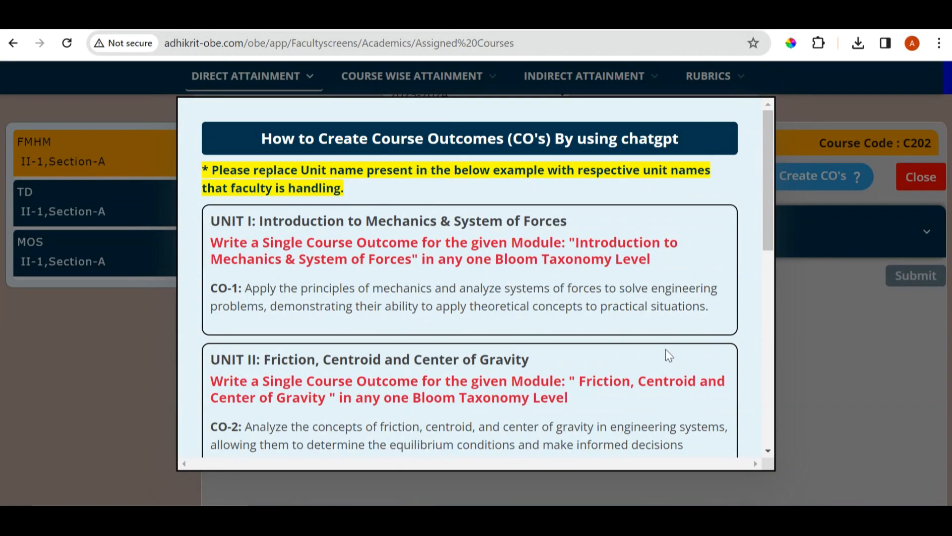
scroll(430, 271, down, 5)
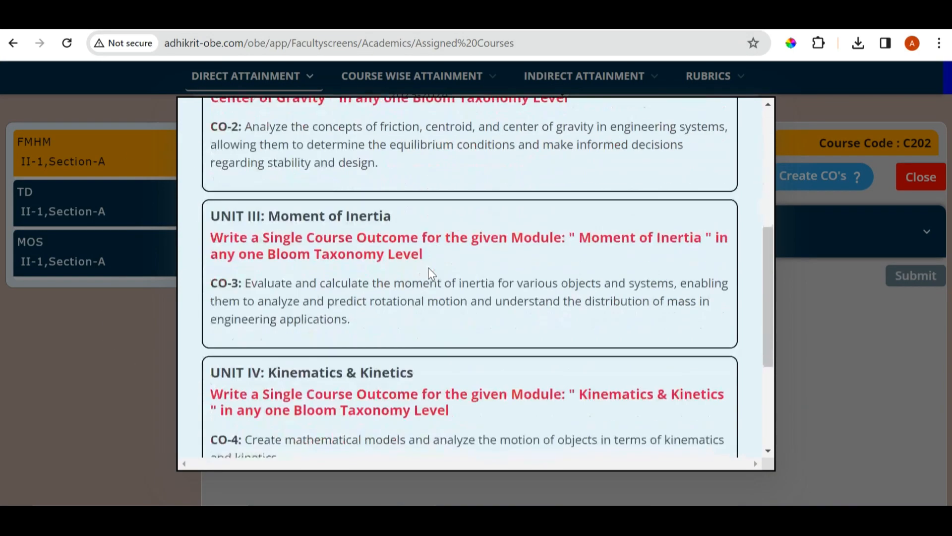
scroll(428, 267, down, 3)
scroll(427, 266, up, 9)
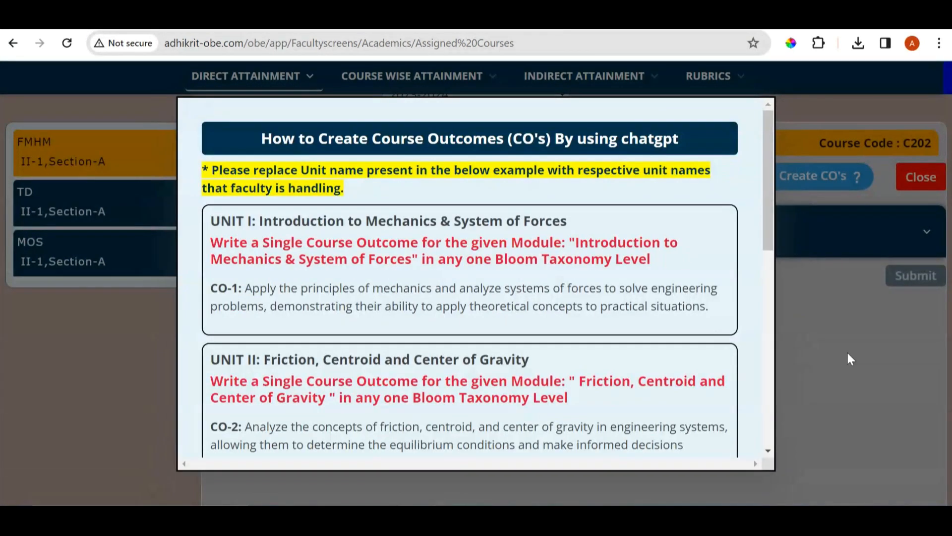
click(839, 352)
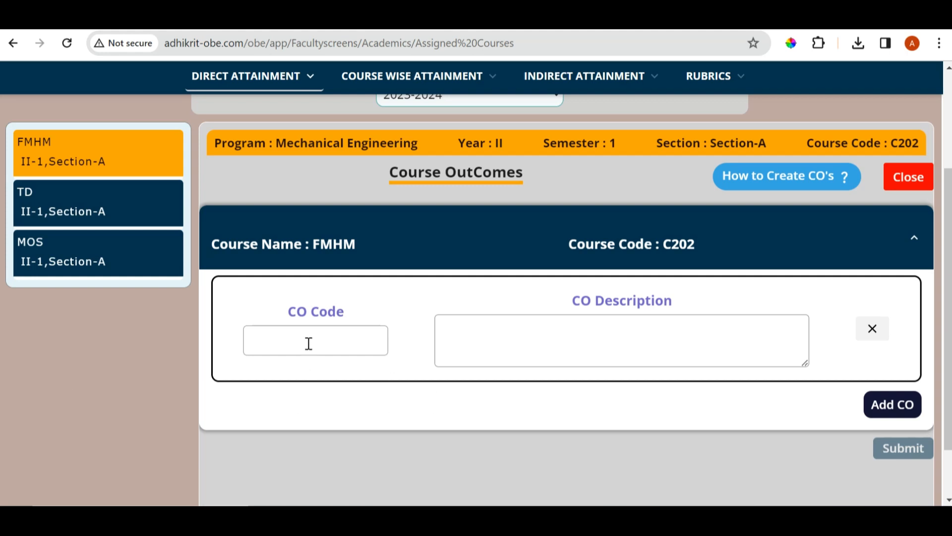
Fill in the first course outcome with code C203.1 and description "CO Description-1"
text(C203.1)
key(Tab)
triple_click(601, 303)
key(ctrl+c)
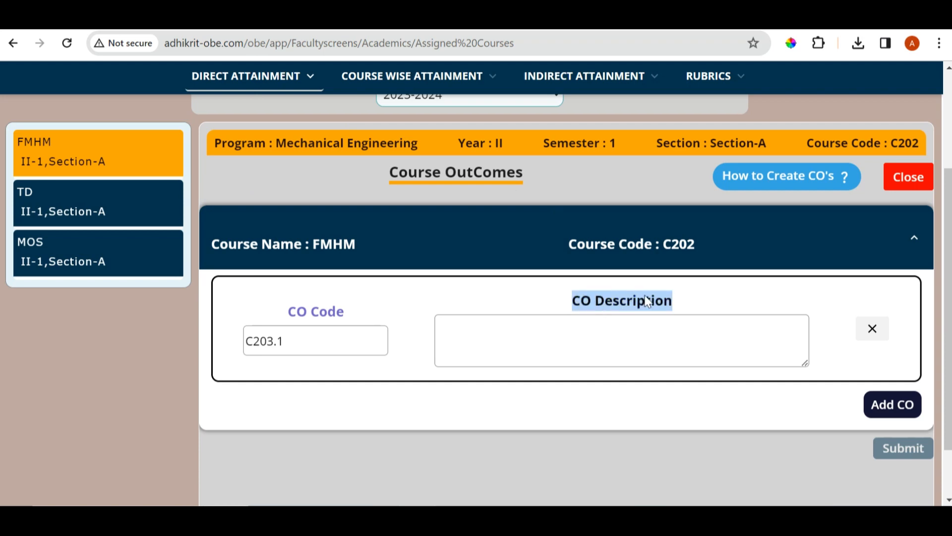
click(487, 346)
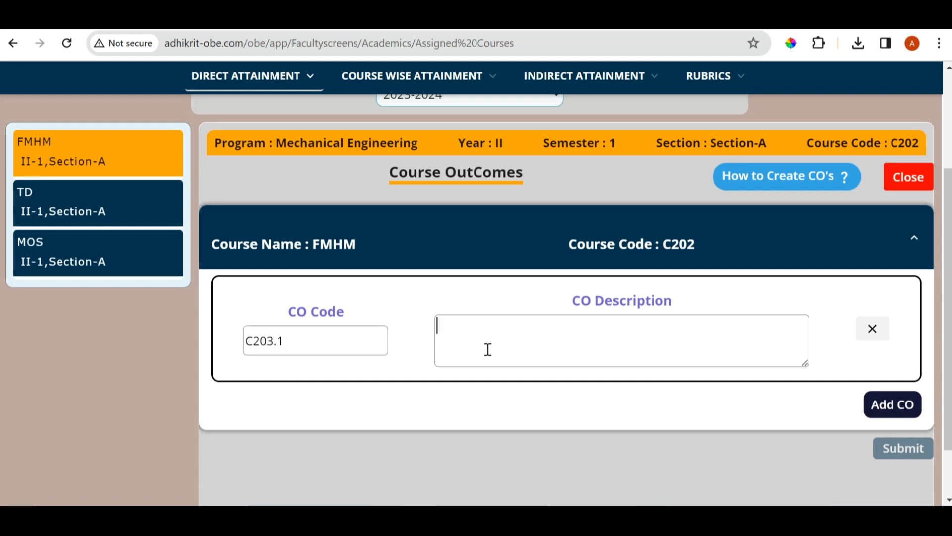
key(ctrl+v)
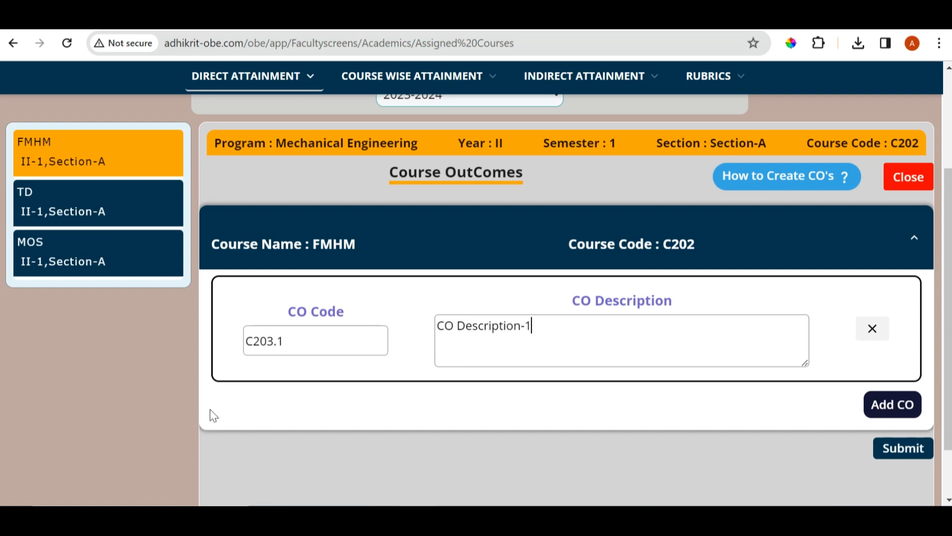
Add a second course outcome with code C203.2 and description "CO Description-2"
click(902, 412)
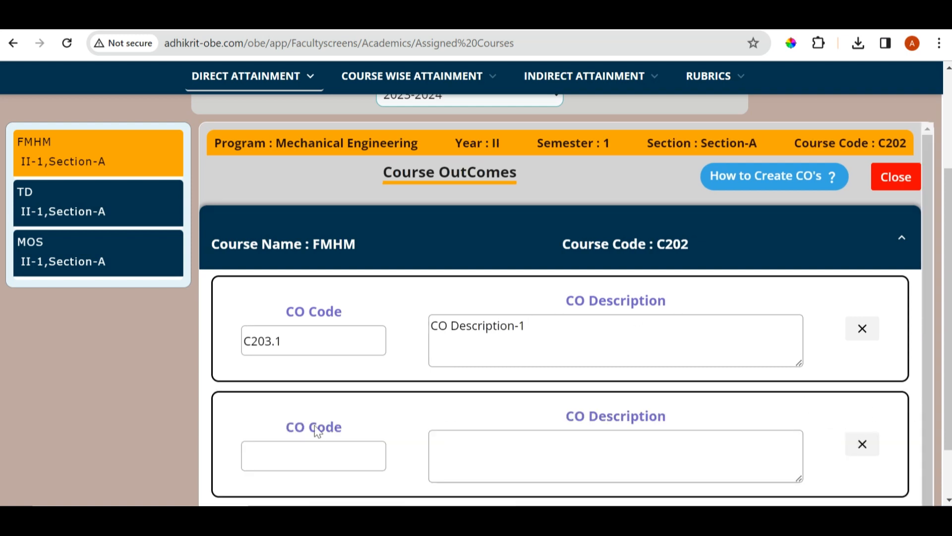
scroll(326, 379, down, 1)
click(292, 418)
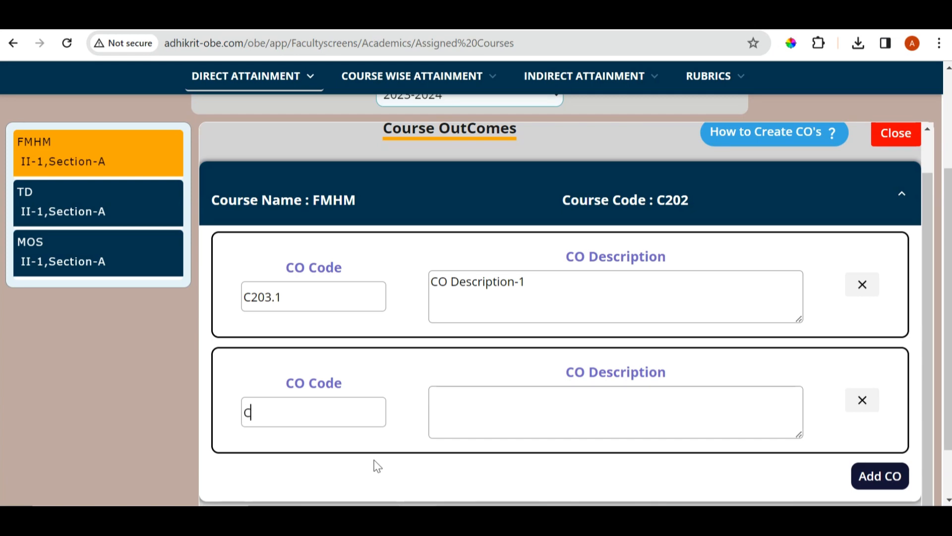
text(C203.2)
key(ctrl+v)
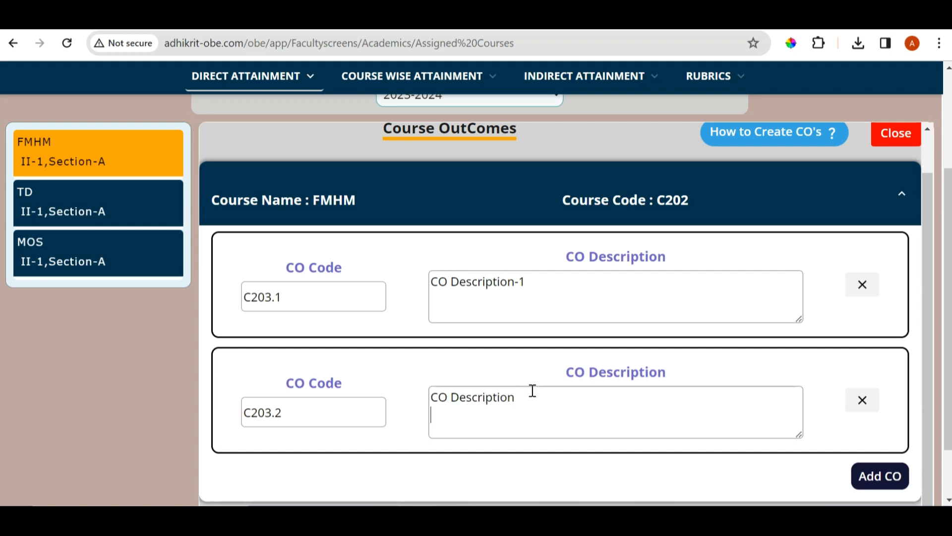
key(BackSpace)
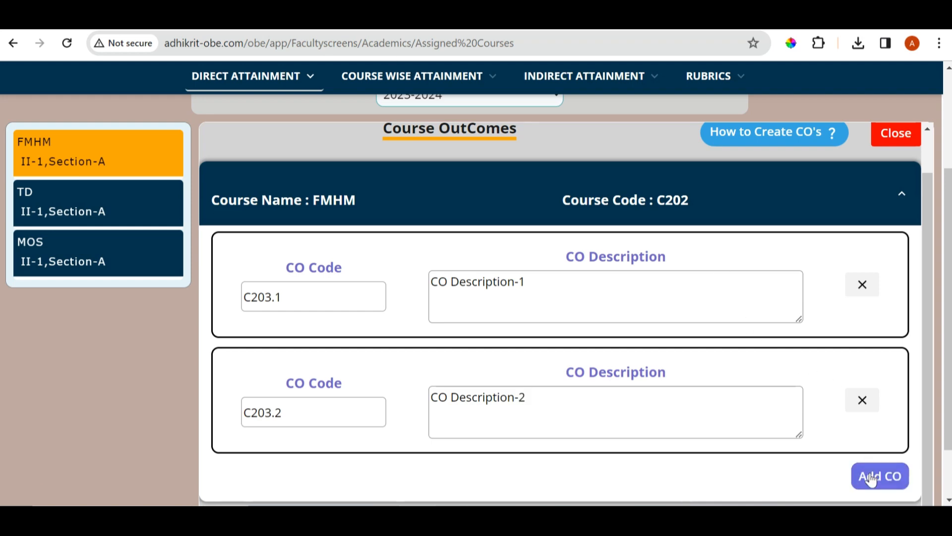
Add a third course outcome with code C203.3 and description "CO Description-3"
scroll(793, 398, down, 1)
scroll(794, 399, down, 1)
click(883, 406)
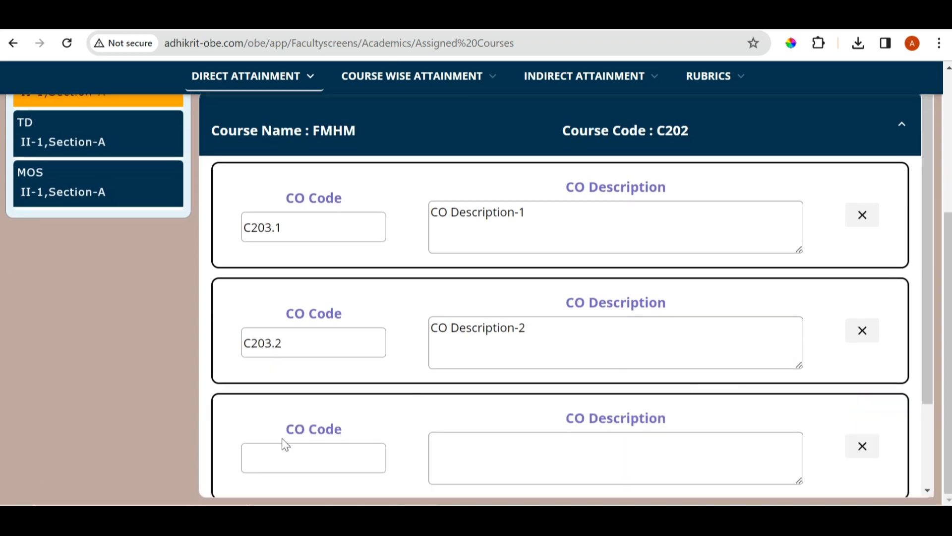
click(286, 453)
text(C203.3)
key(ctrl+v)
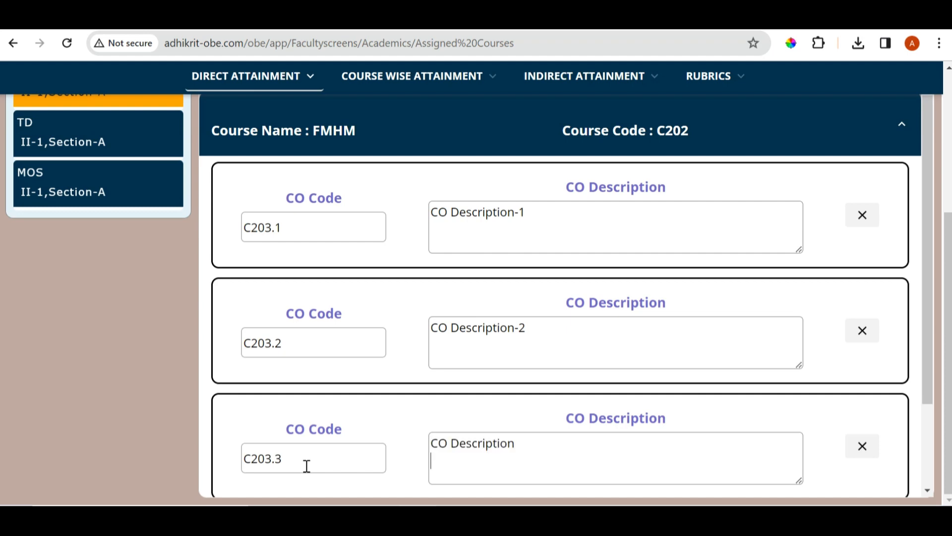
click(514, 448)
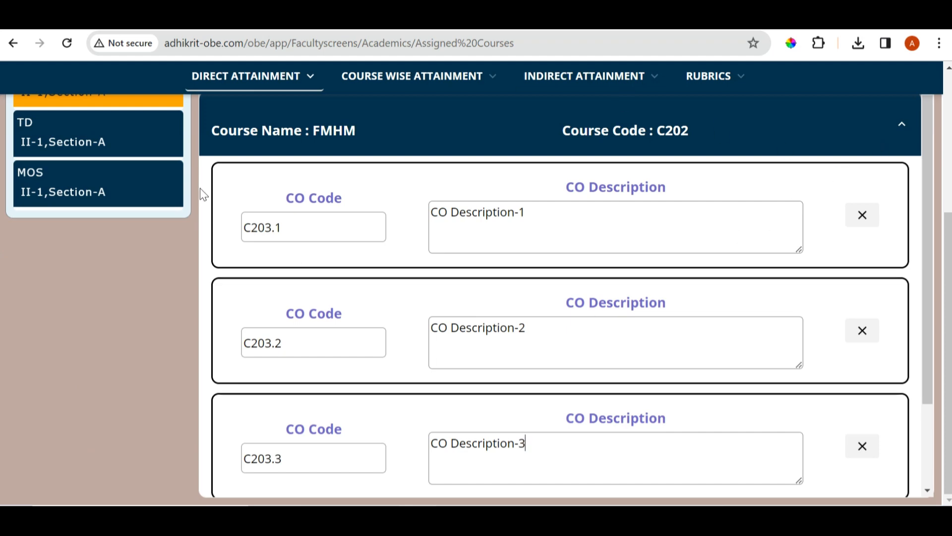
Check the three FMHM course outcomes, submit them and dismiss the notification
scroll(524, 295, up, 4)
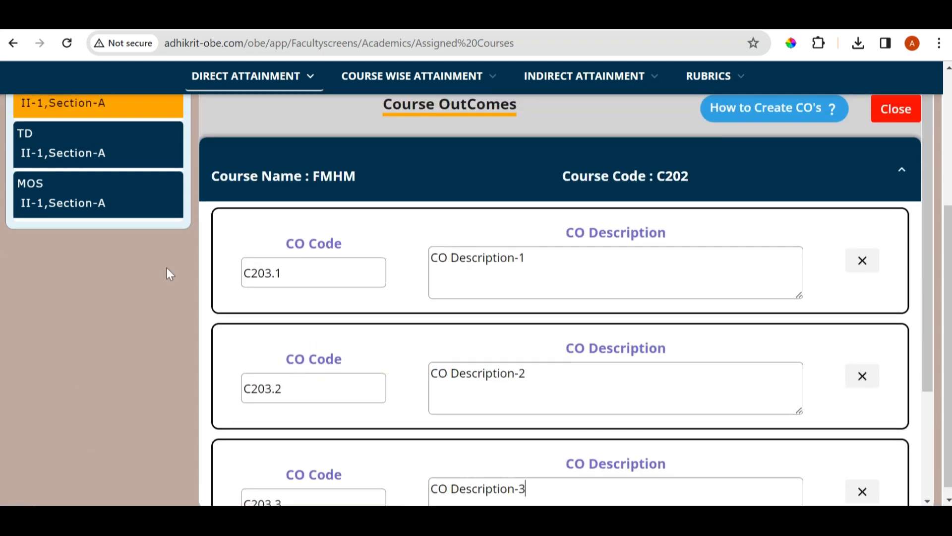
scroll(400, 304, down, 6)
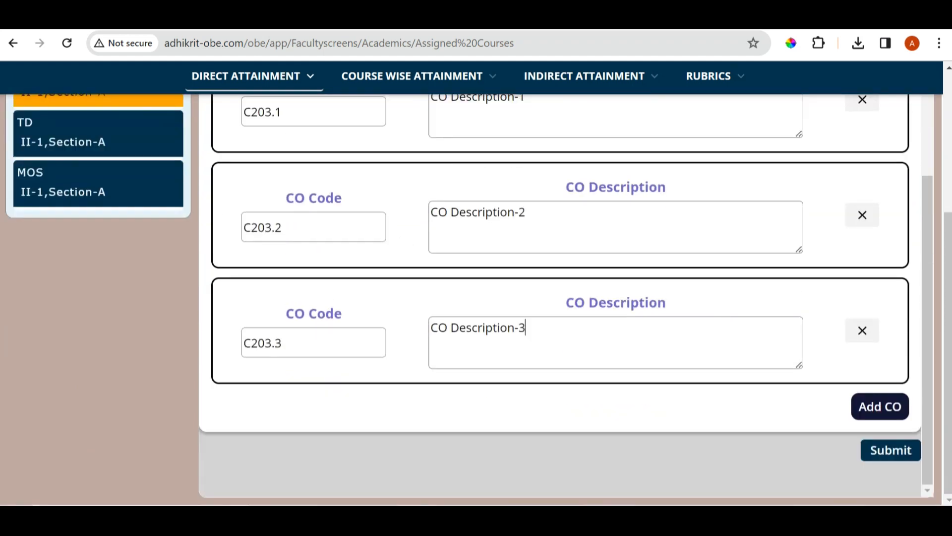
click(884, 456)
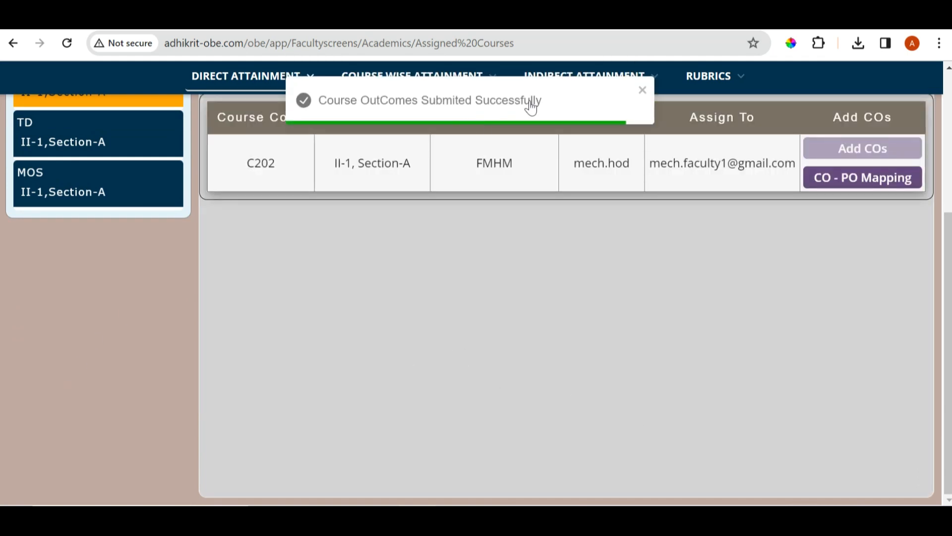
click(641, 91)
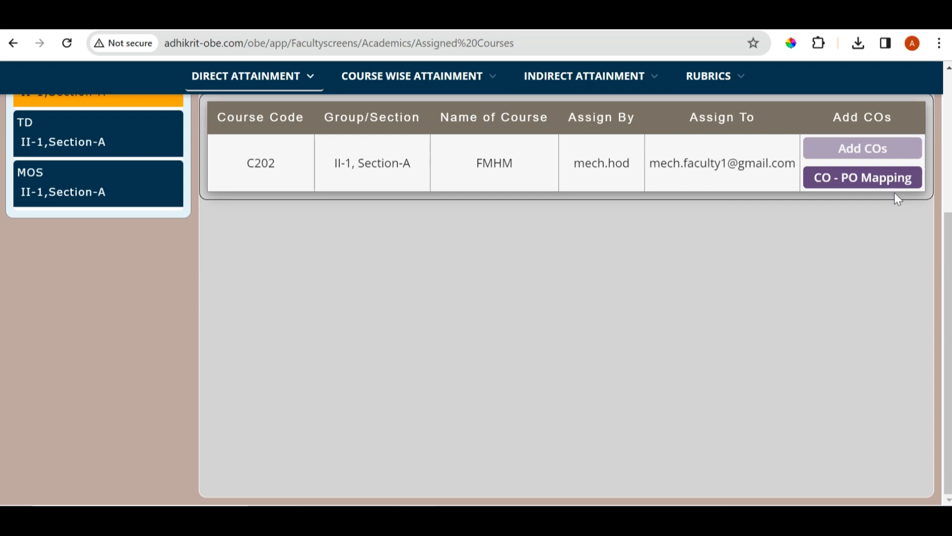
Download the import spreadsheet from the FMHM CO-PO mapping and open it in the spreadsheet program to inspect it
click(896, 177)
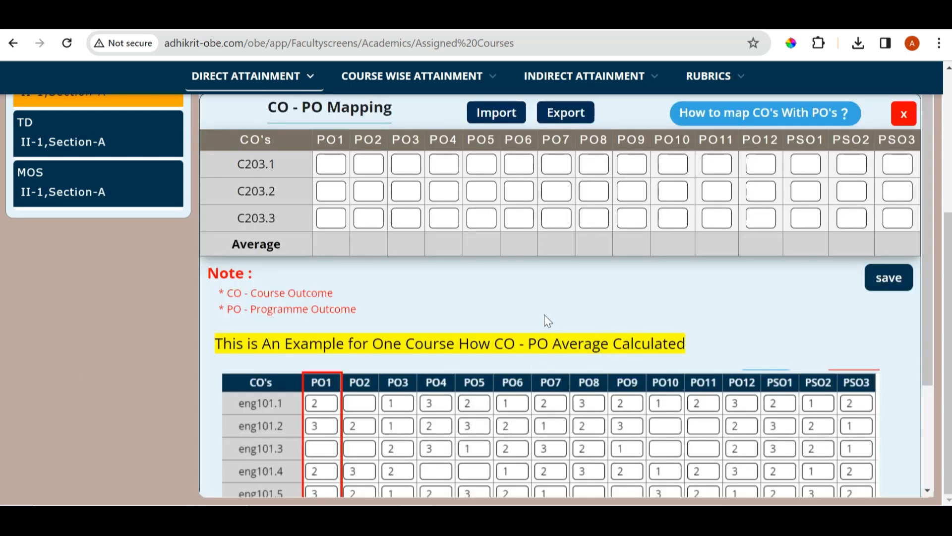
scroll(543, 314, up, 1)
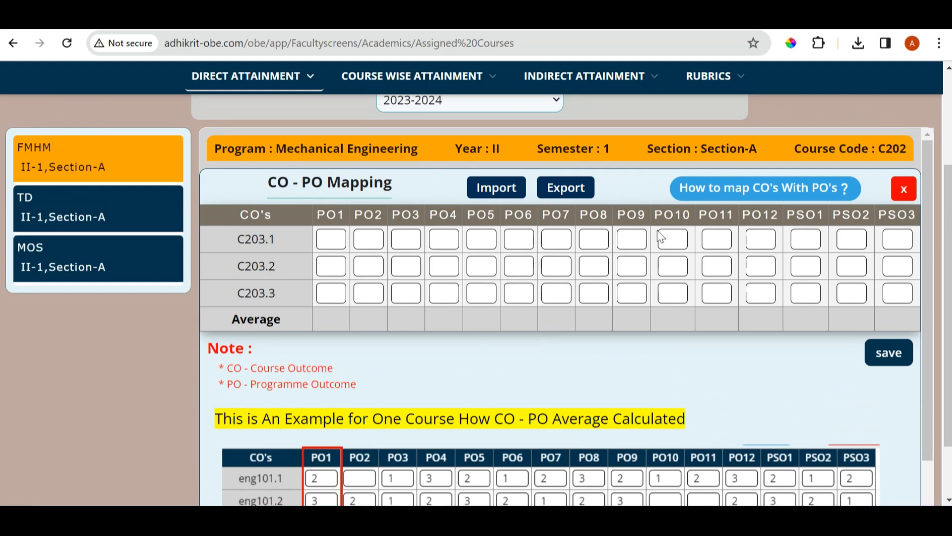
click(499, 197)
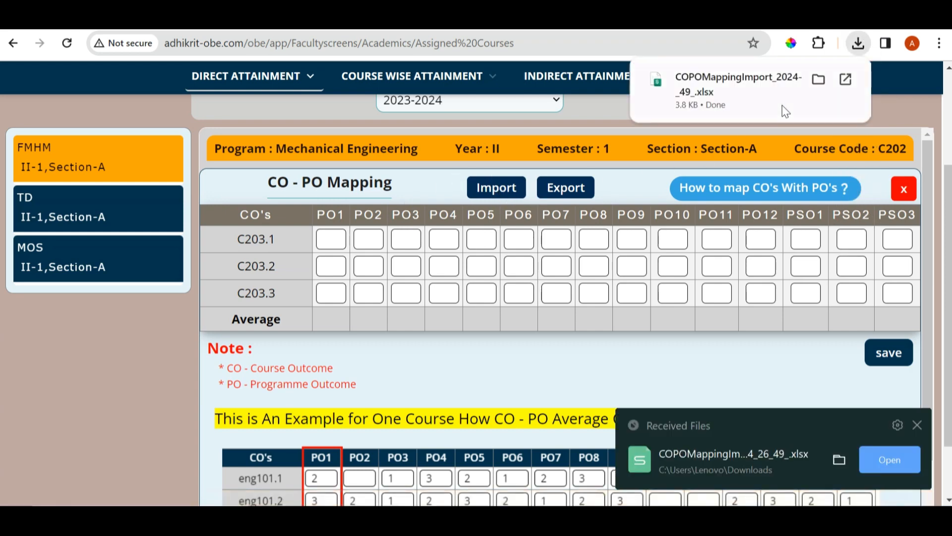
click(710, 92)
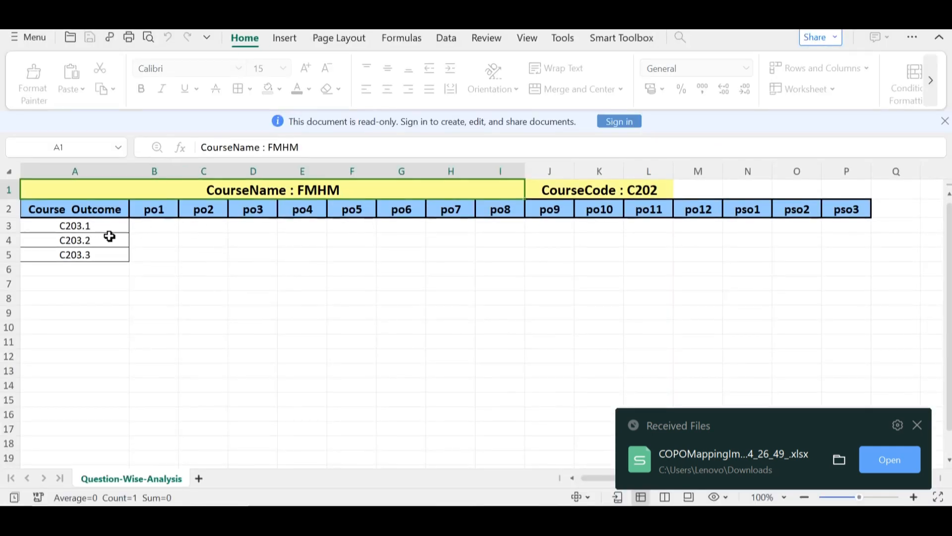
click(169, 252)
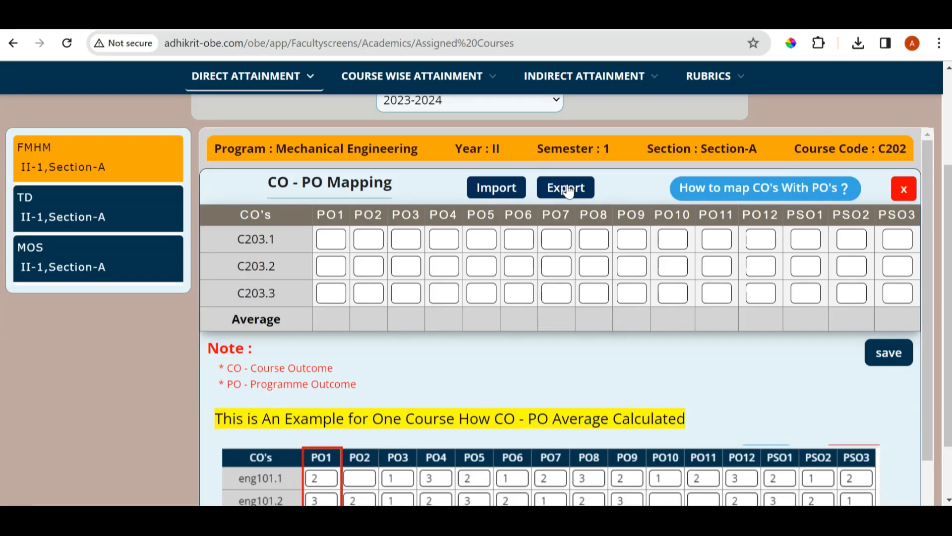
Choose coPoMappingExcel-2024-03-16_13_51_15.xlsx as the file for the CO-PO mapping upload
click(568, 190)
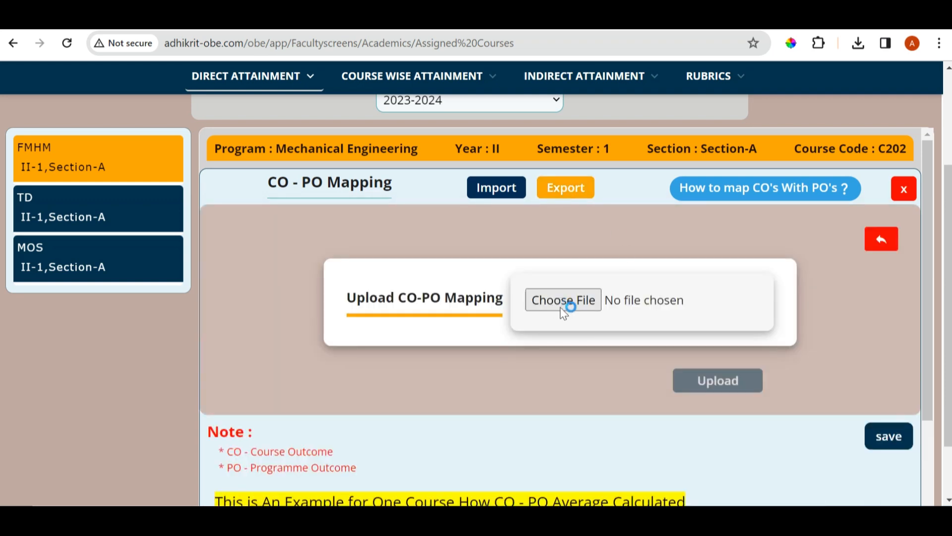
click(552, 305)
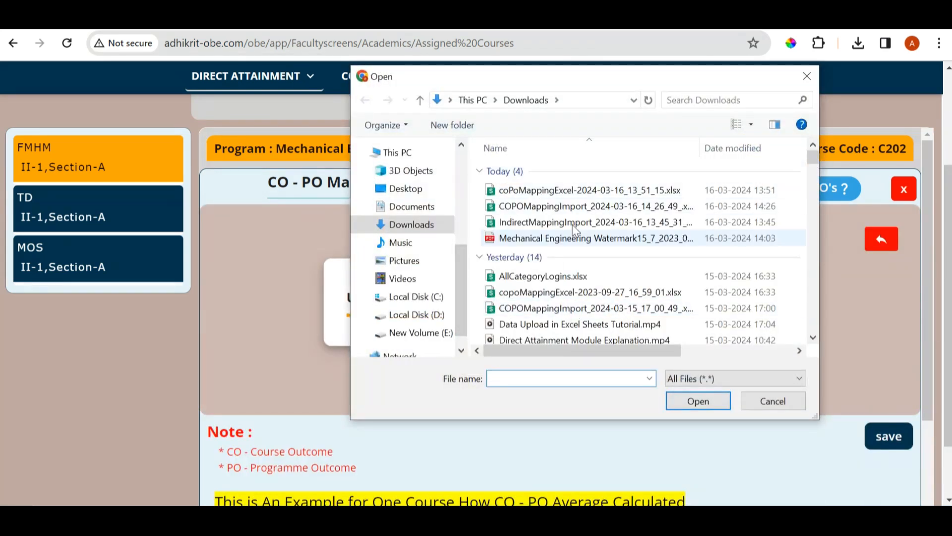
click(592, 190)
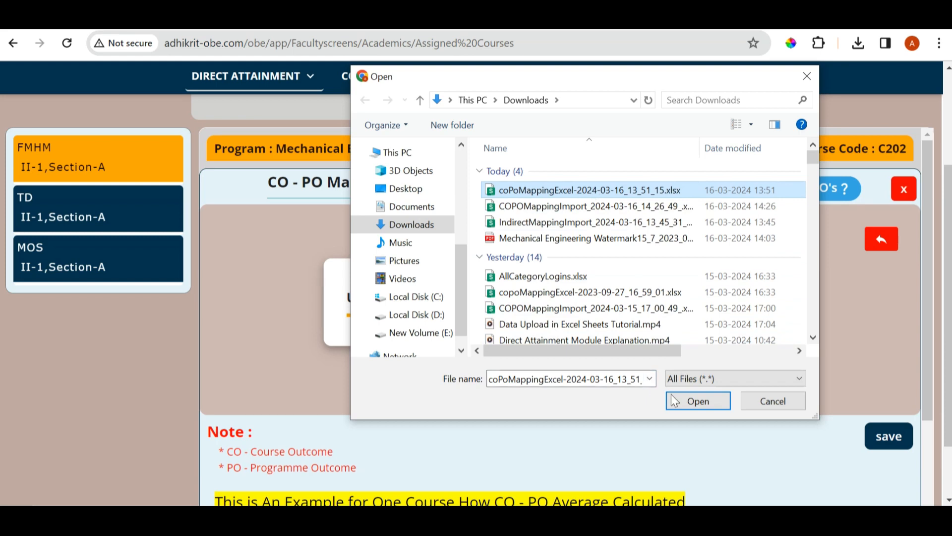
click(698, 401)
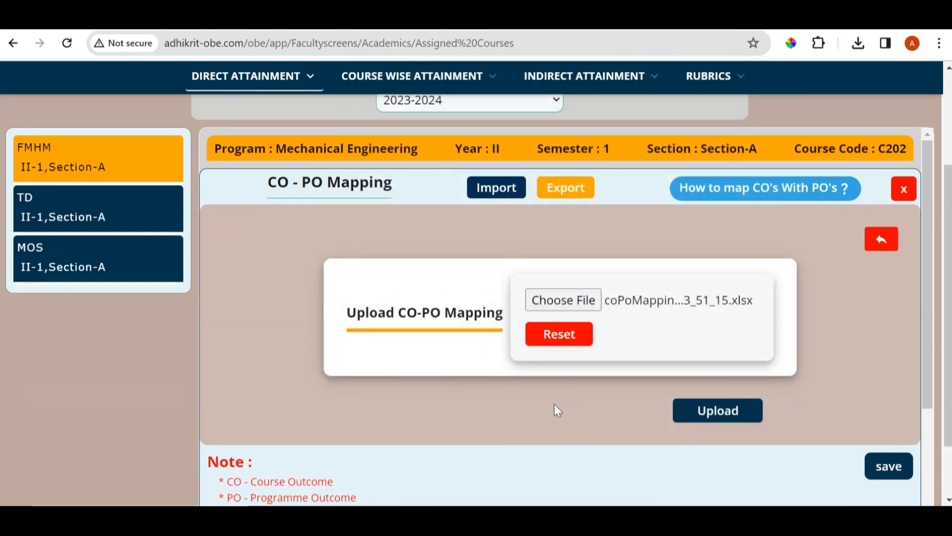
Read the worked example of the CO-PO average calculation and return to the mapping table
scroll(562, 409, down, 5)
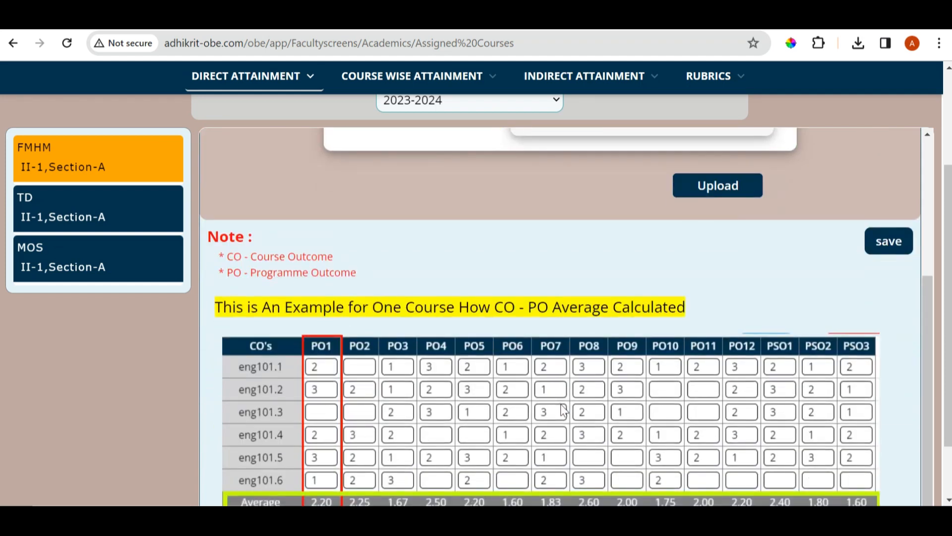
scroll(564, 410, down, 2)
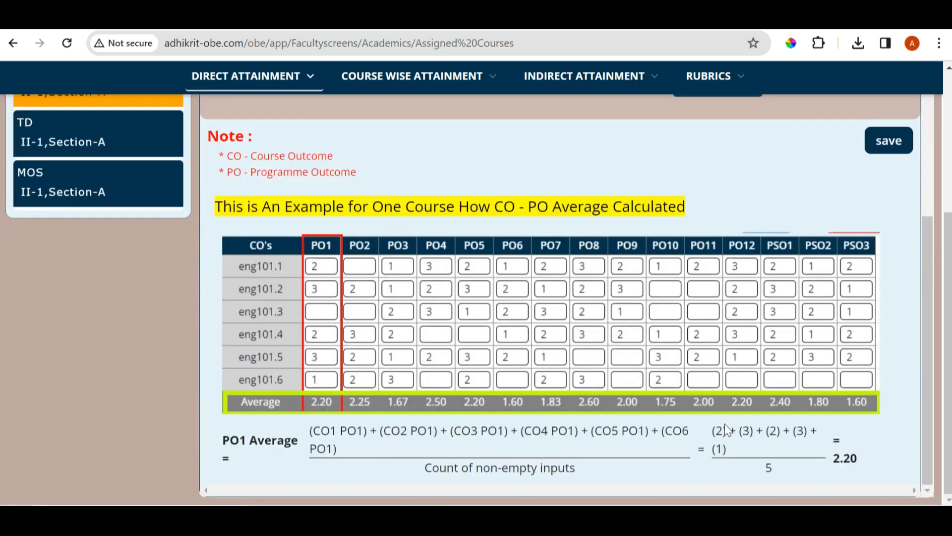
scroll(451, 425, up, 5)
scroll(451, 426, down, 4)
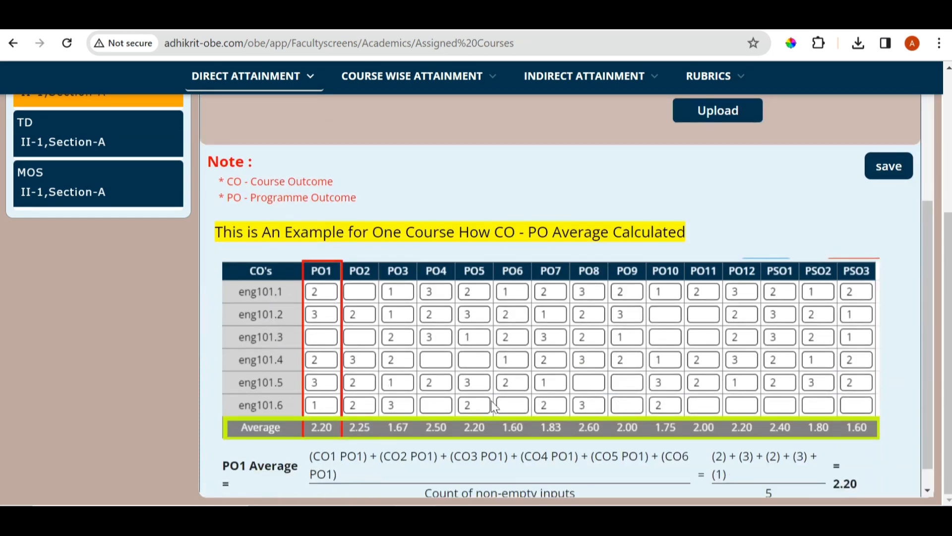
scroll(426, 412, down, 1)
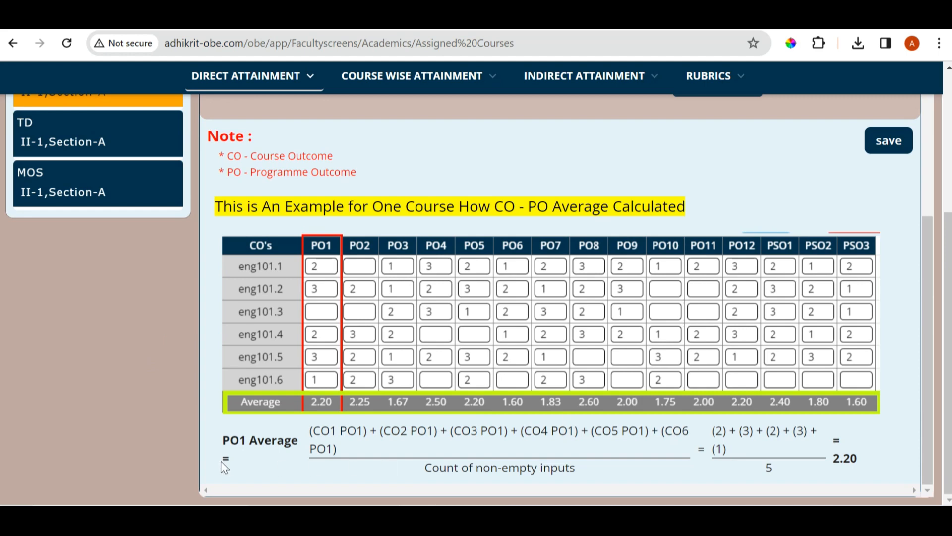
scroll(526, 461, up, 4)
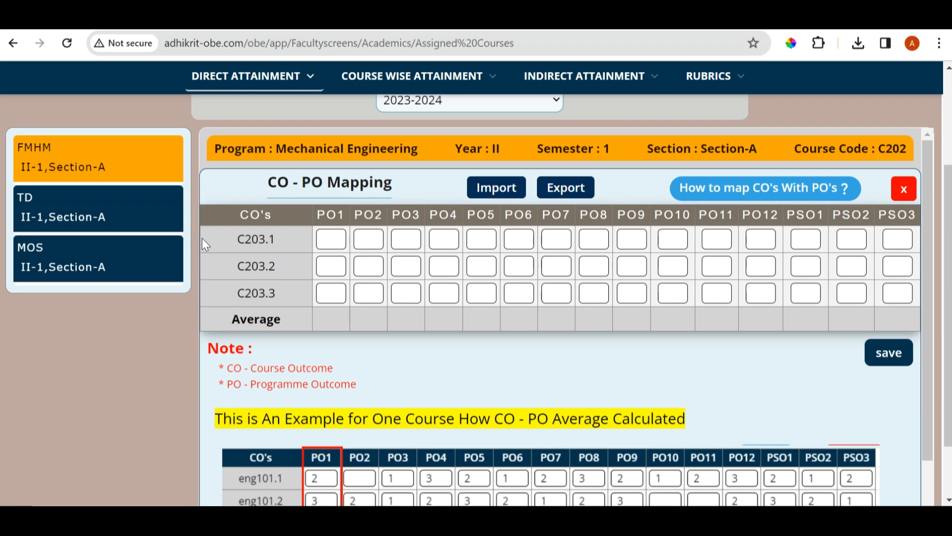
Map course outcome C203.1 to PO1 with level 1, PO2 with level 2 and PO3 with level 3
click(342, 240)
click(369, 277)
click(366, 238)
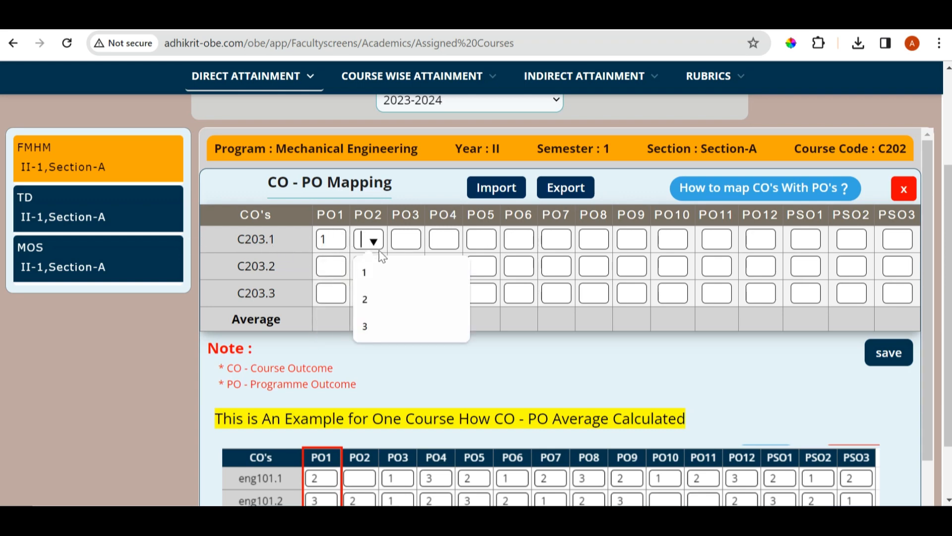
click(367, 298)
click(409, 240)
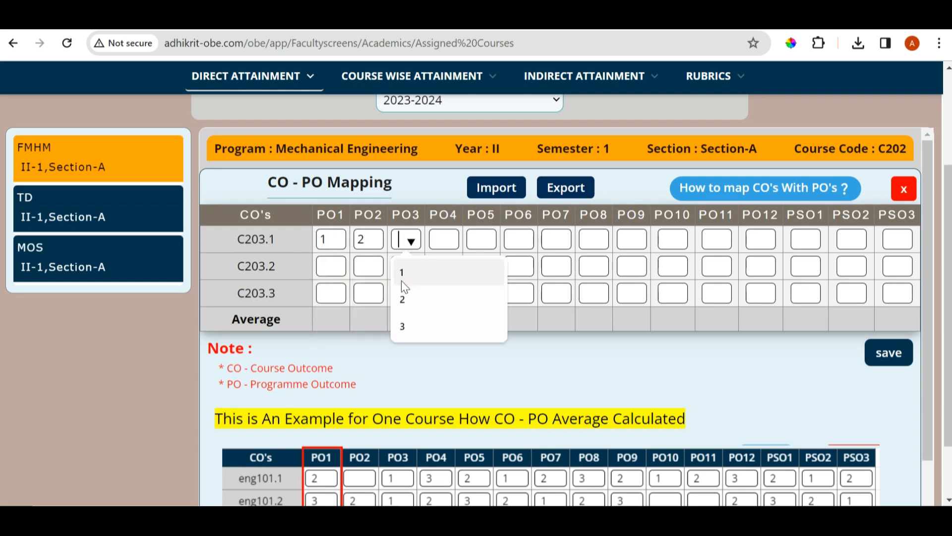
click(402, 326)
Assign level 2 to C203.2 for PO2, PO4 and PO6, and to C203.3 for PO7, PO3 and PO1
click(378, 269)
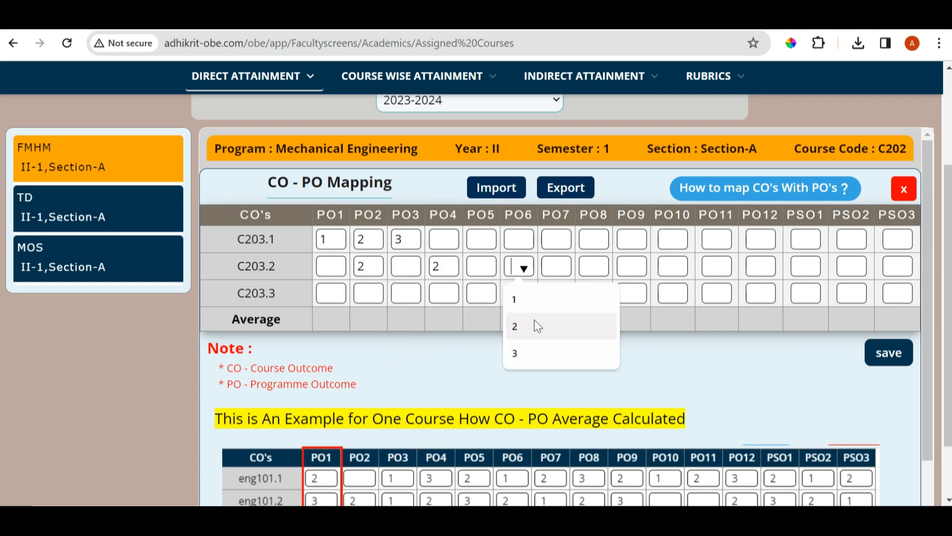
click(535, 322)
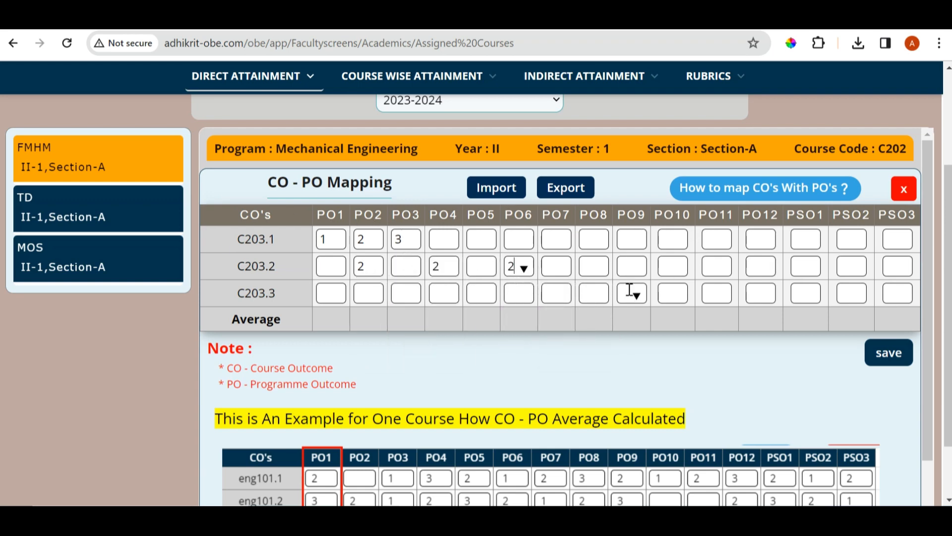
click(558, 296)
click(566, 349)
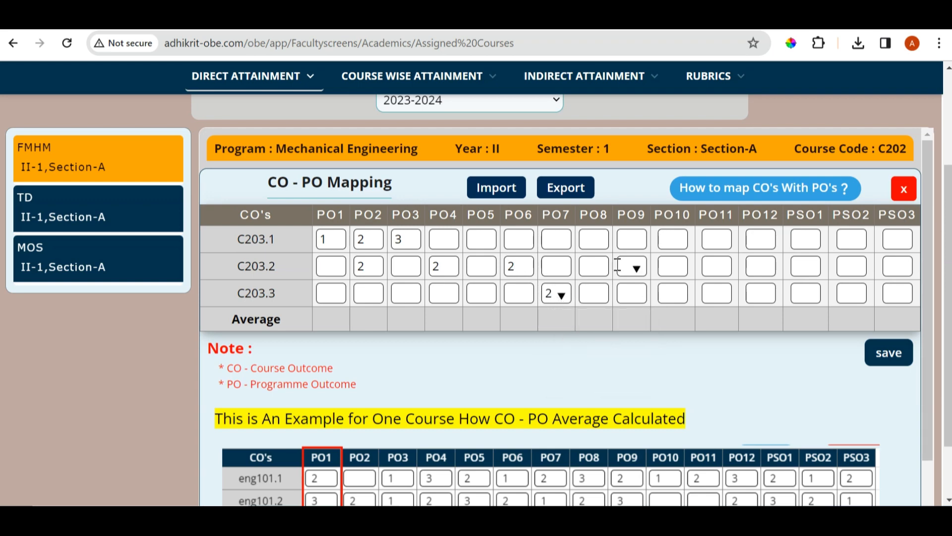
click(410, 298)
click(406, 353)
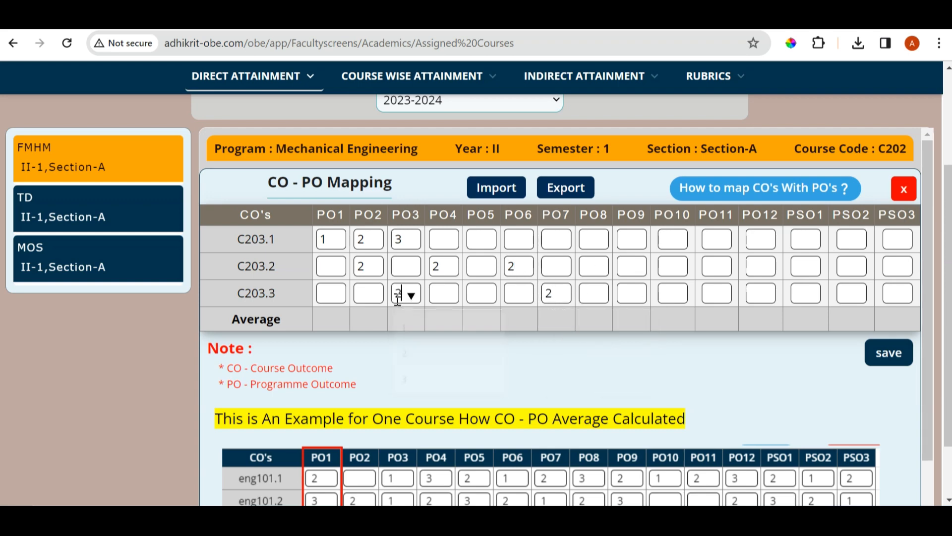
click(337, 294)
click(329, 352)
Assign level 2 to C203.1 for PO4, and to C203.2 for PO1, PO7 and PSO1
click(446, 240)
click(448, 300)
click(335, 268)
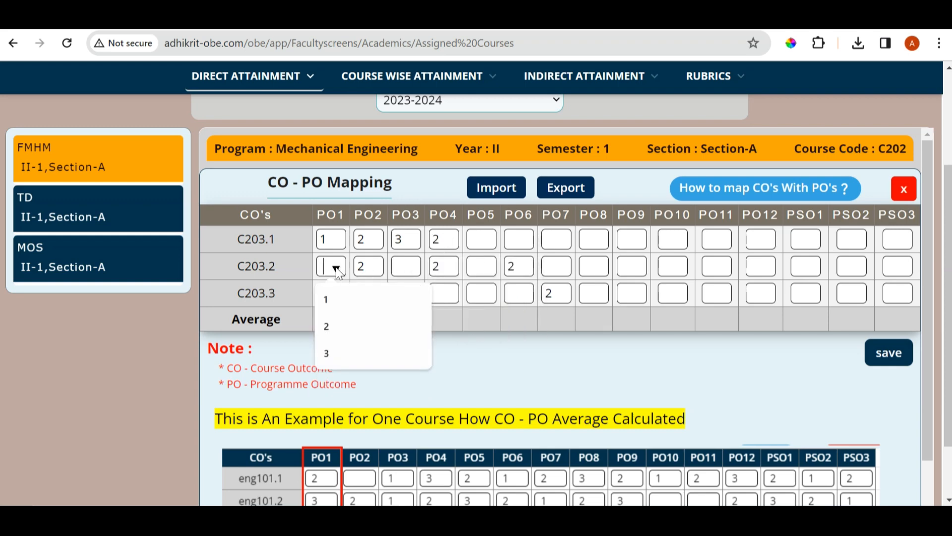
click(330, 325)
click(557, 268)
click(553, 322)
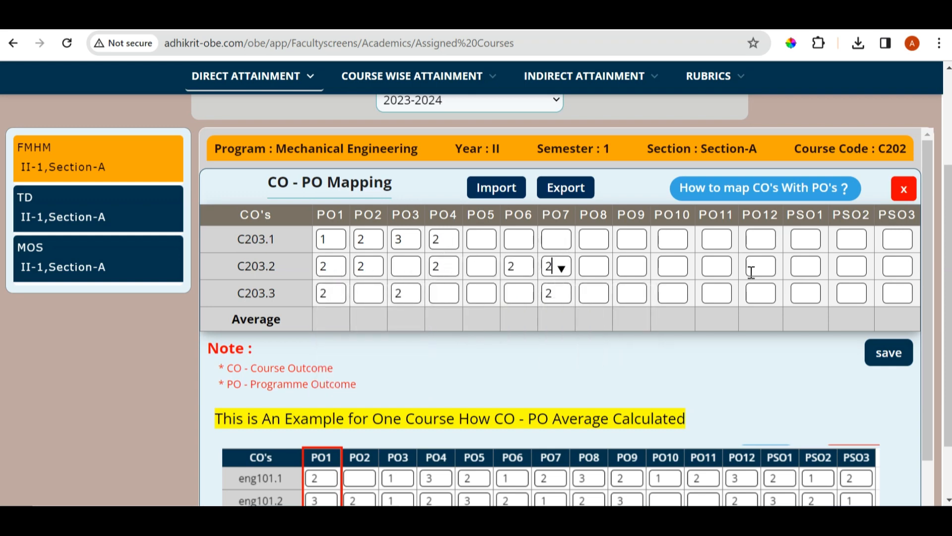
click(806, 271)
click(805, 325)
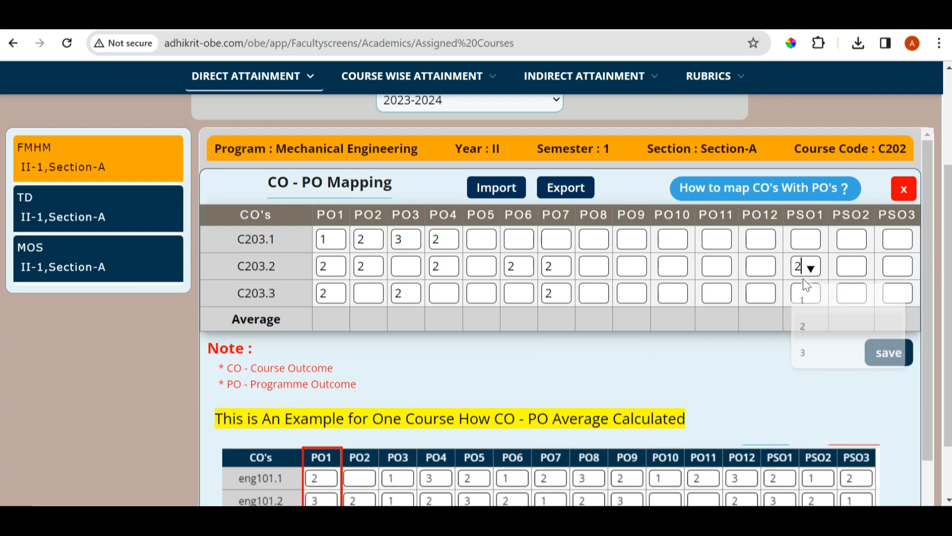
Assign level 2 to C203.1 for PO11 and PO10, C203.2 for PO10 and C203.3 for PO11, and save the CO-PO mapping
click(722, 246)
click(716, 297)
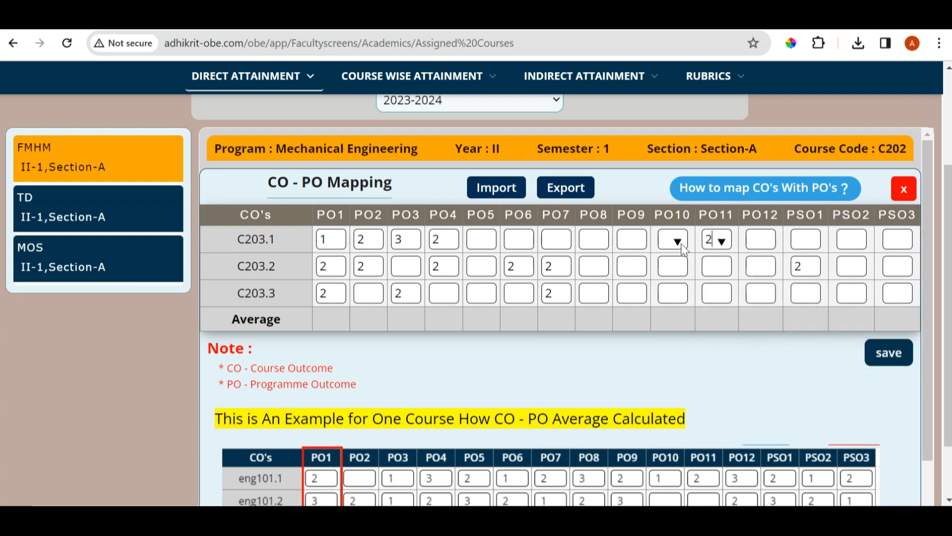
click(678, 242)
click(676, 298)
click(678, 268)
click(677, 327)
click(723, 295)
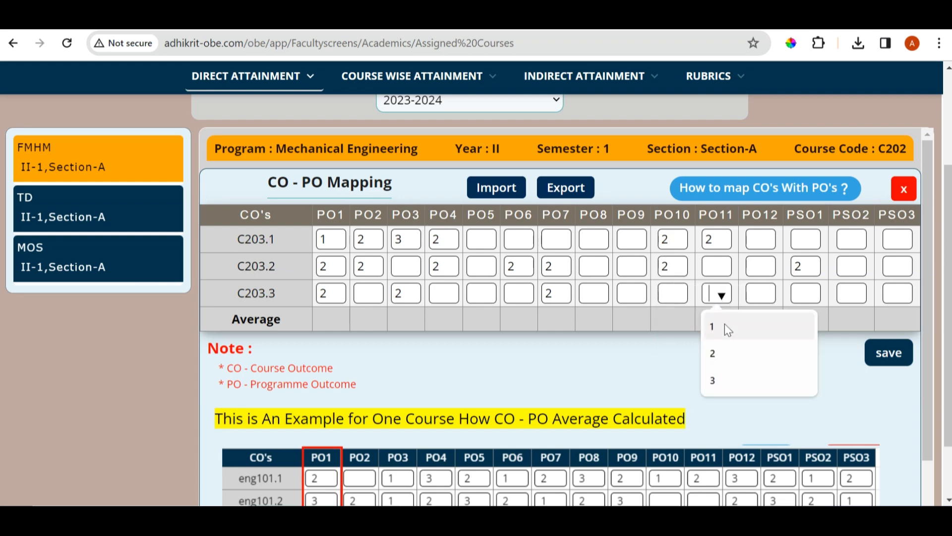
click(715, 352)
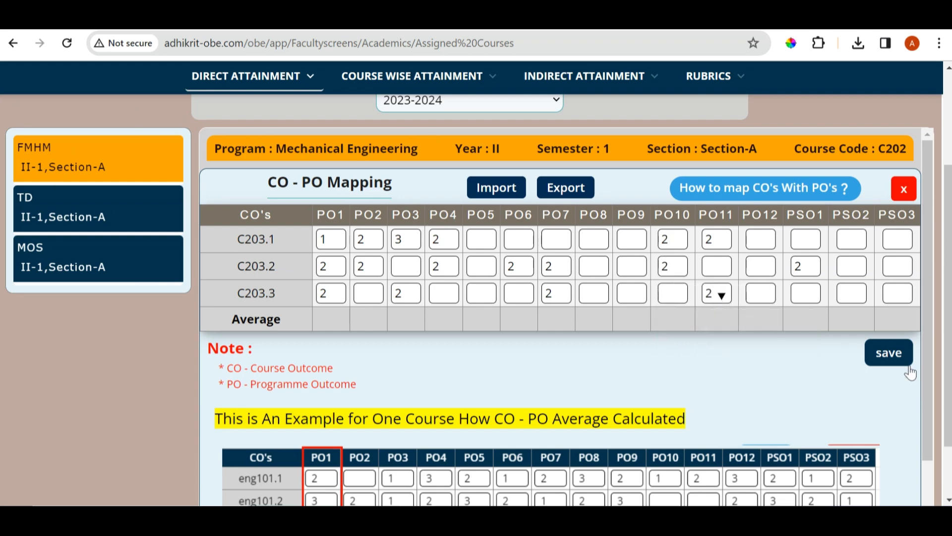
click(873, 353)
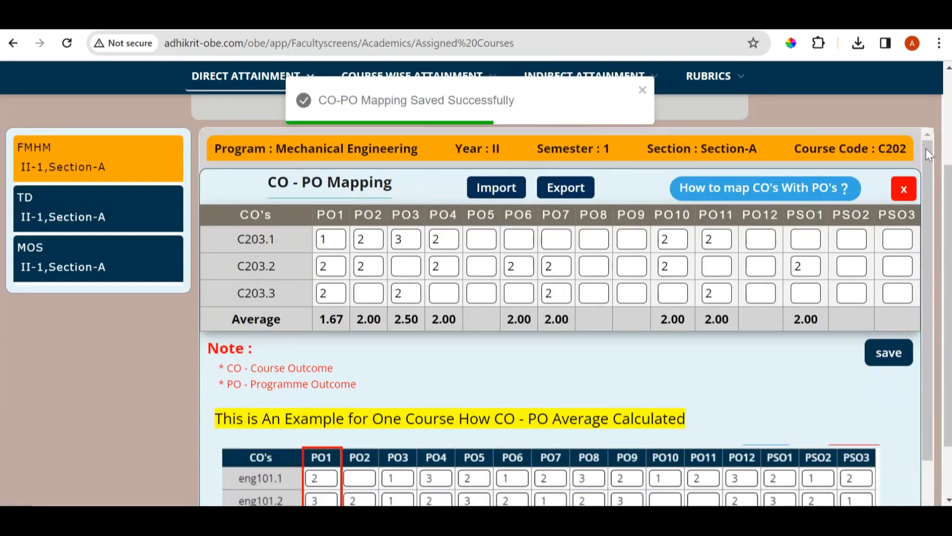
click(642, 91)
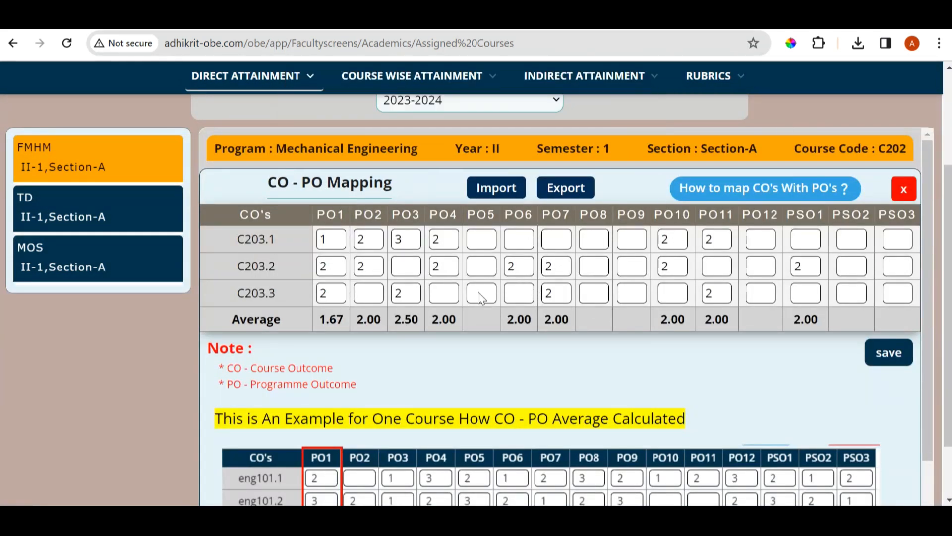
Open the guide on mapping COs with POs and PSOs using ChatGPT, select its full prompt text and close the guide
scroll(574, 245, down, 4)
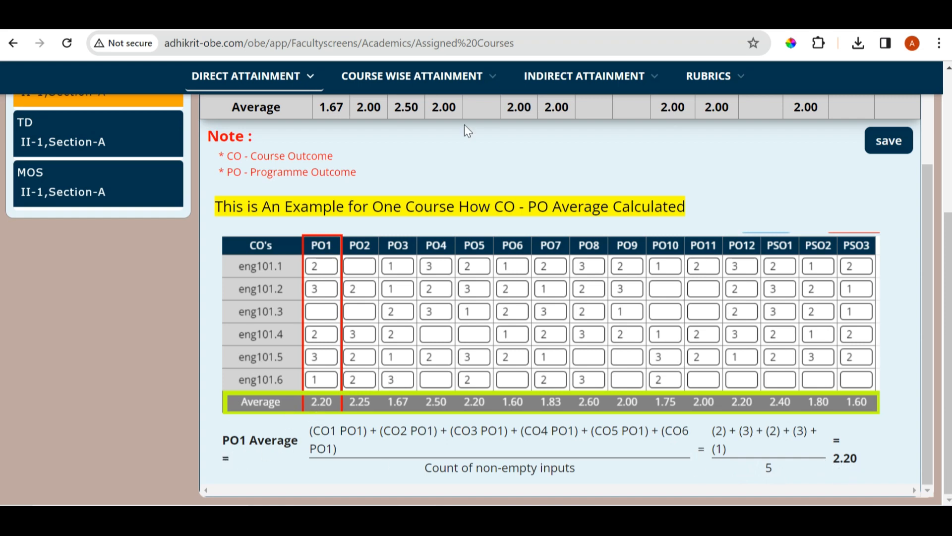
scroll(465, 125, up, 3)
scroll(460, 297, down, 3)
scroll(457, 295, up, 6)
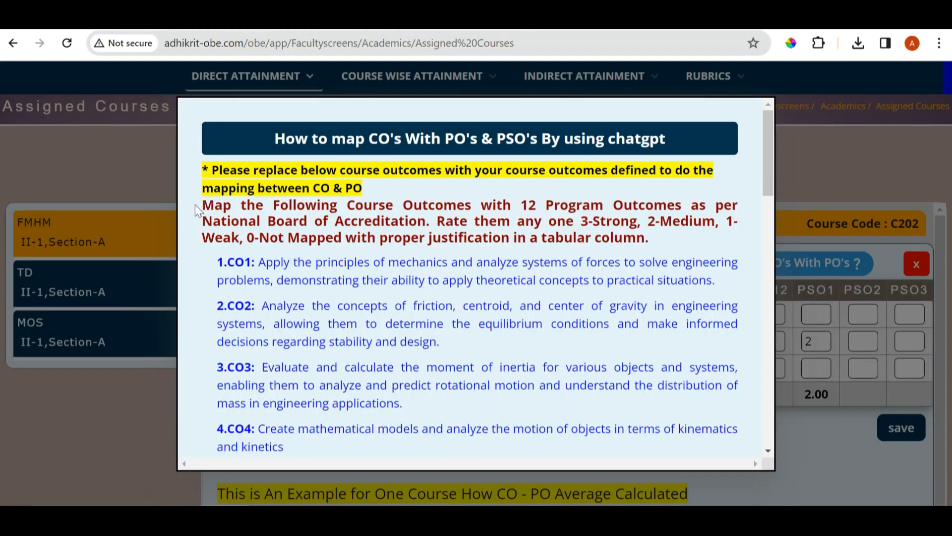
drag(201, 208, 504, 423)
scroll(338, 362, down, 8)
scroll(340, 364, down, 10)
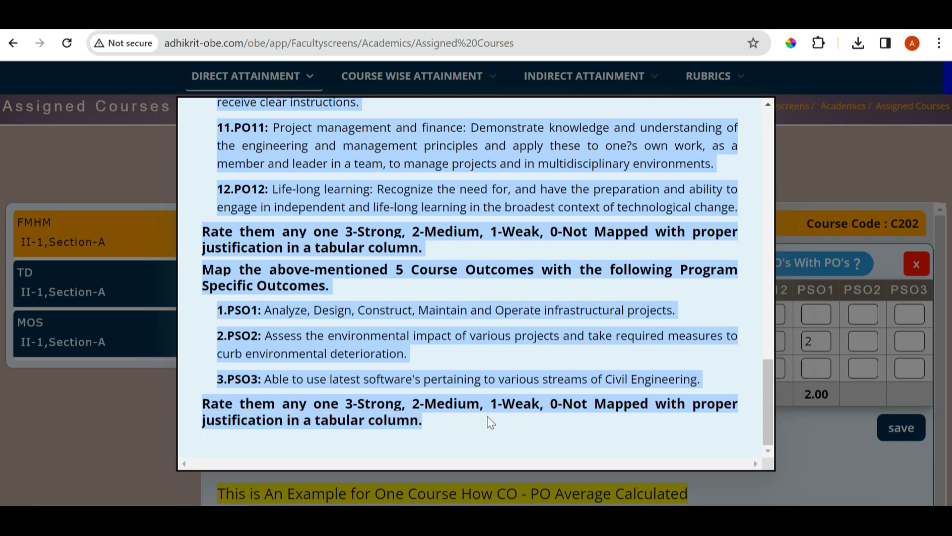
click(820, 170)
scroll(820, 171, up, 2)
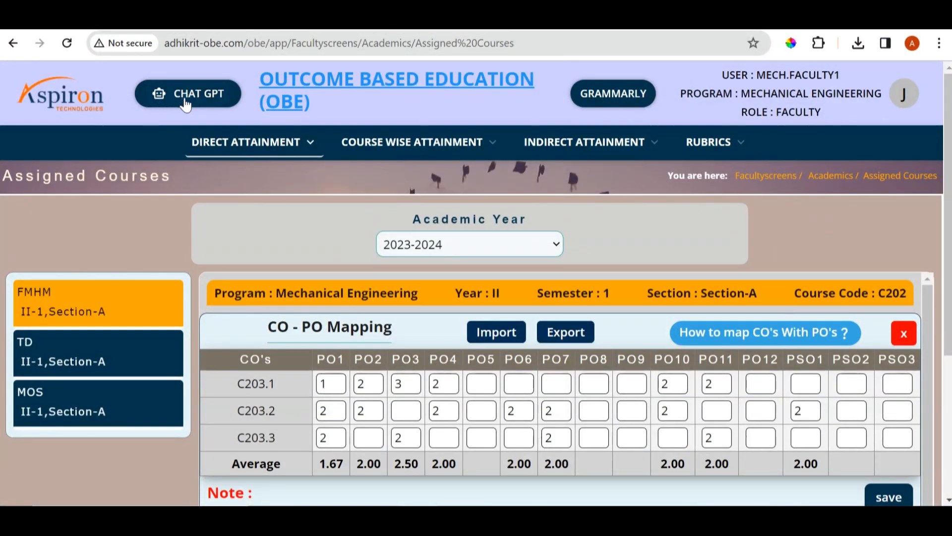
Open the portal's ChatGPT assistant at its question field, close it and return to the FMHM mapping
click(185, 104)
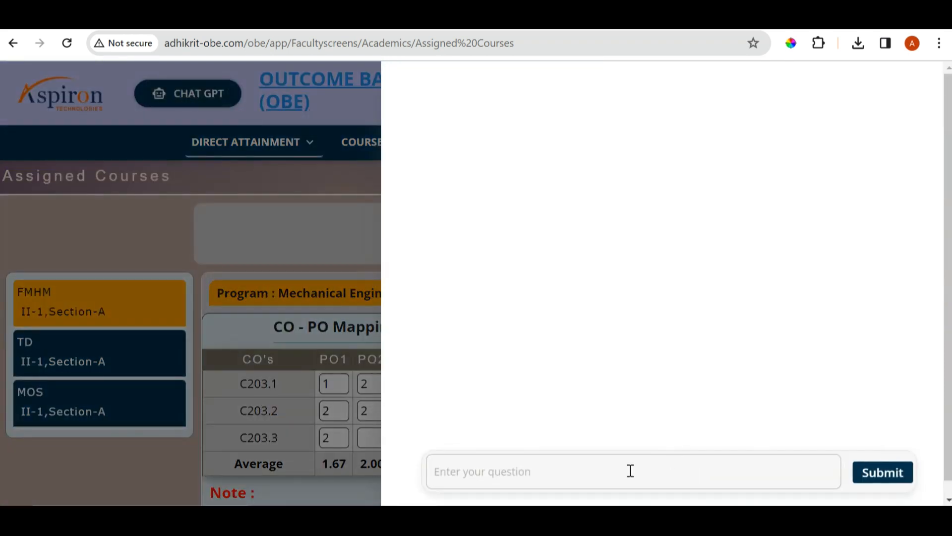
click(576, 471)
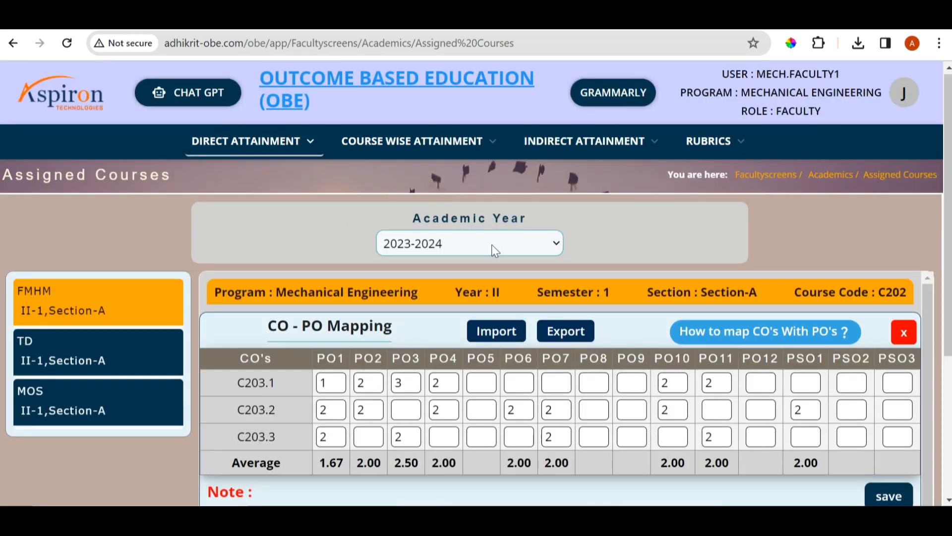
scroll(496, 269, down, 4)
scroll(500, 275, up, 1)
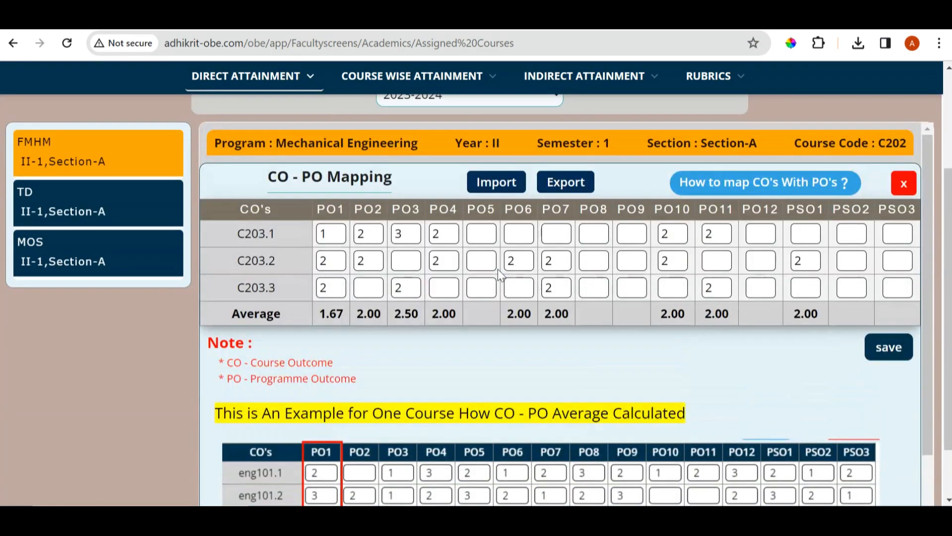
scroll(443, 138, up, 3)
Open the Modify/Delete/View page for assigned courses and display the course outcomes of FMHM
click(69, 323)
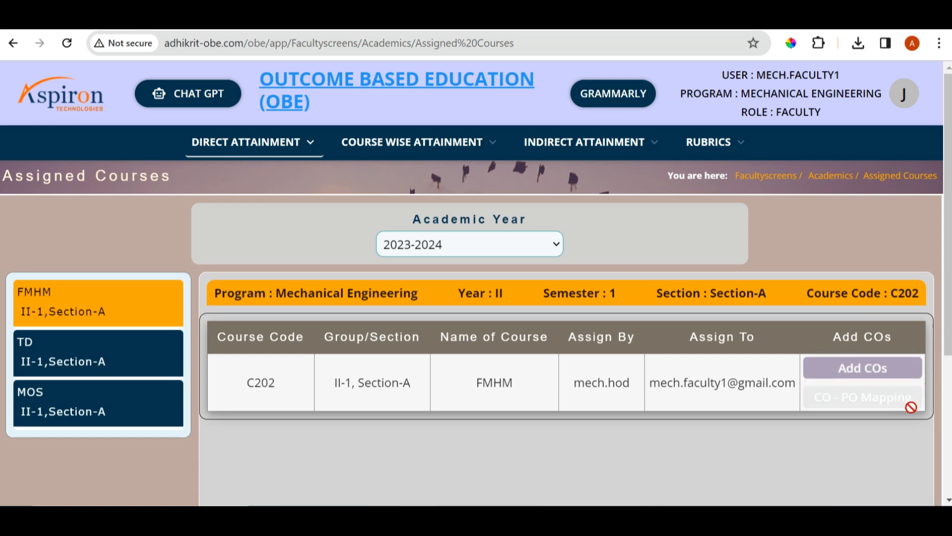
click(267, 144)
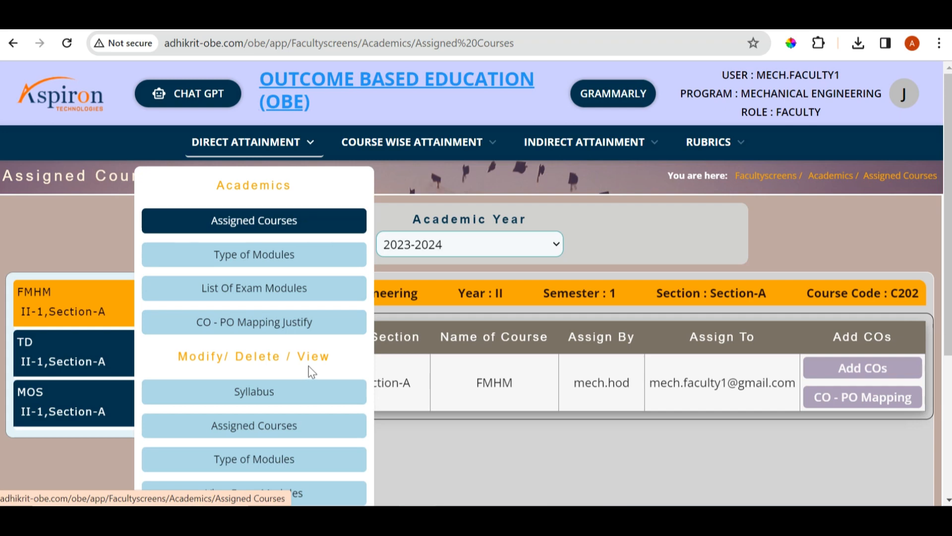
scroll(309, 365, down, 1)
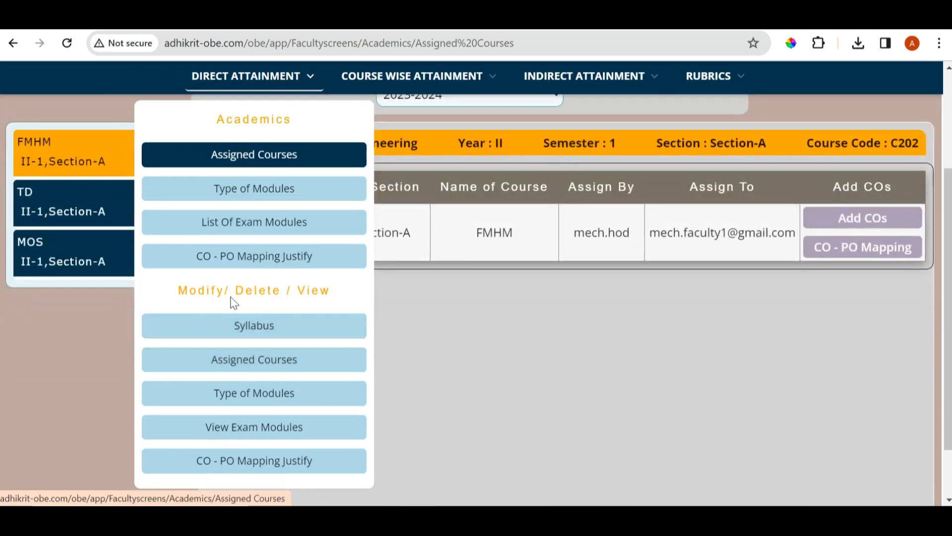
click(237, 365)
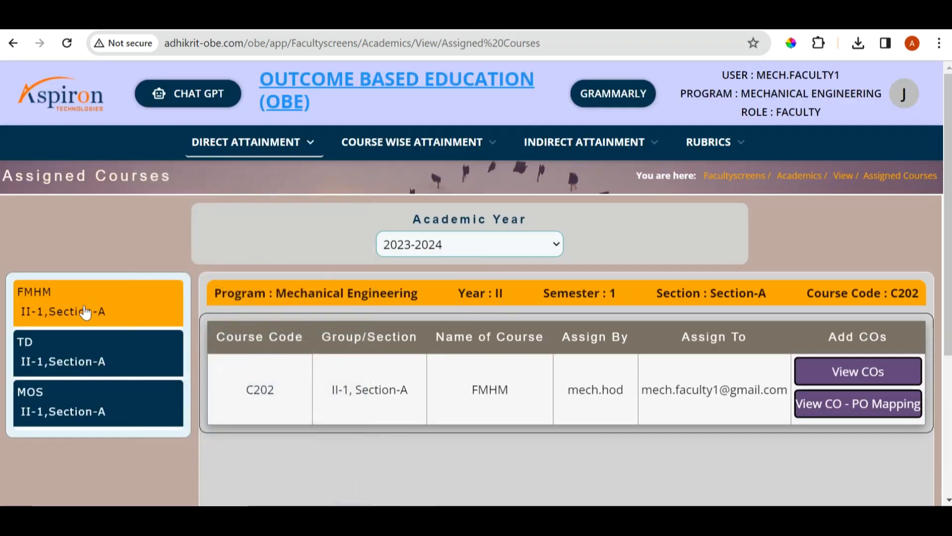
scroll(120, 240, down, 1)
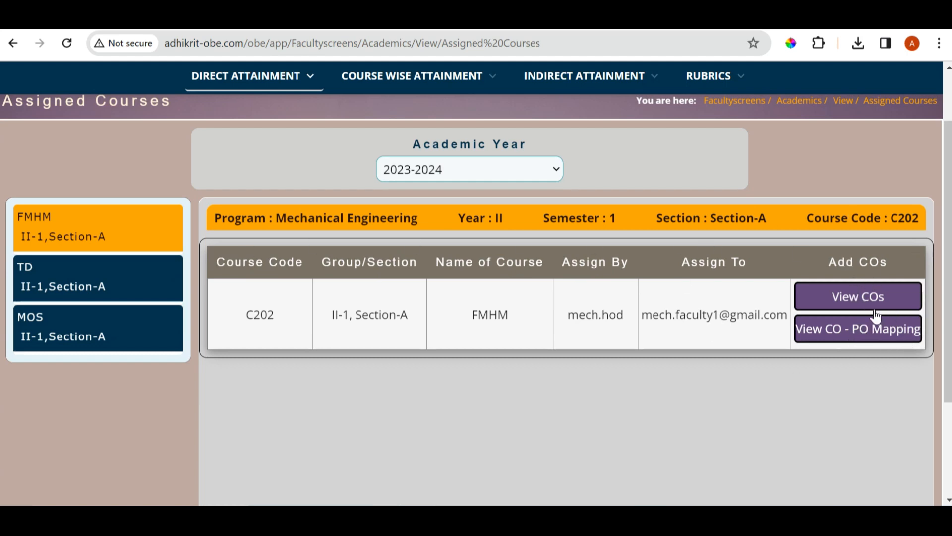
click(849, 304)
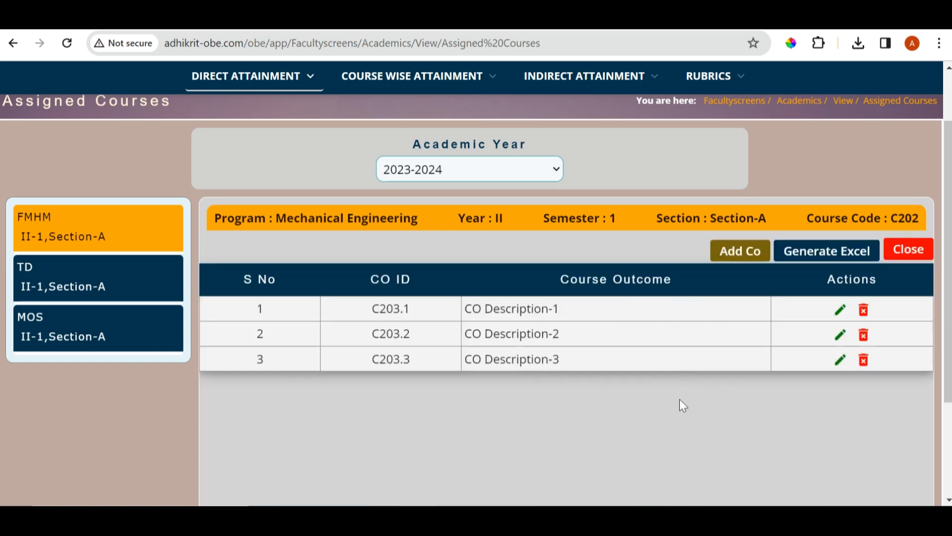
Open course outcome C203.1 of FMHM for modification and close its form without changing the description
click(841, 310)
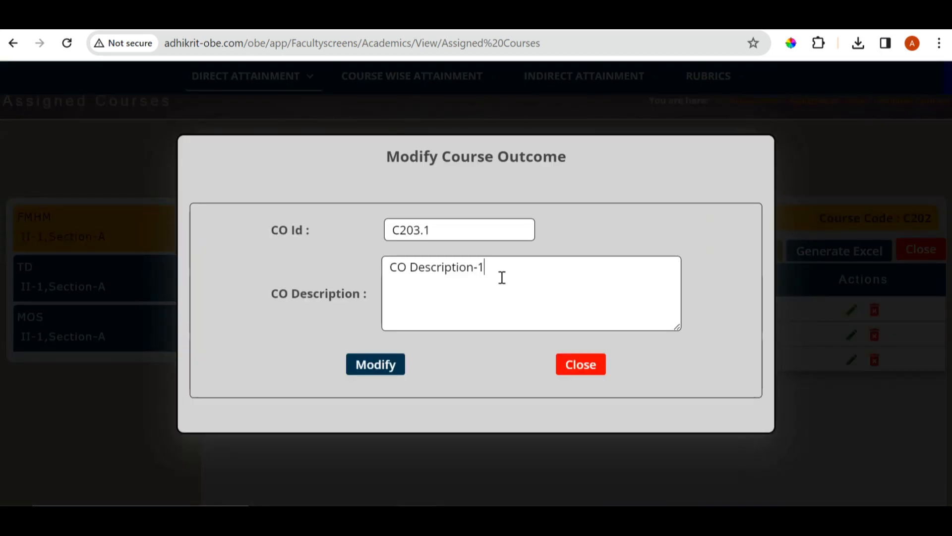
drag(501, 277, 357, 382)
click(568, 366)
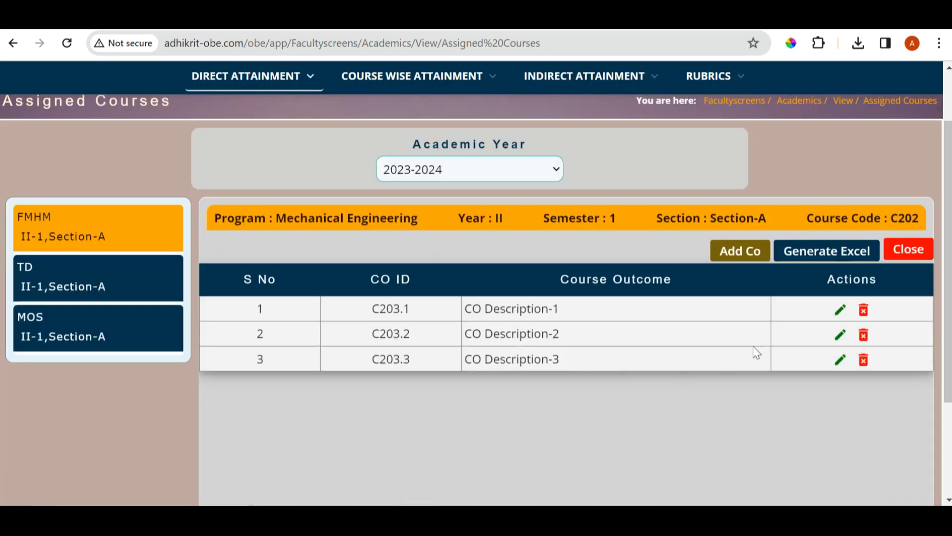
Delete course outcome C203.1 of FMHM, then export the course outcomes list to Excel and close it
click(863, 310)
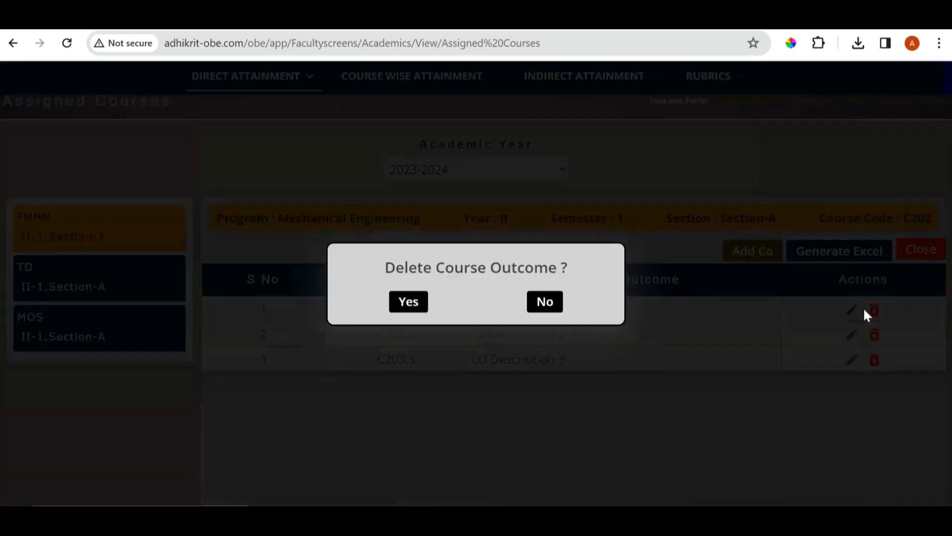
click(415, 301)
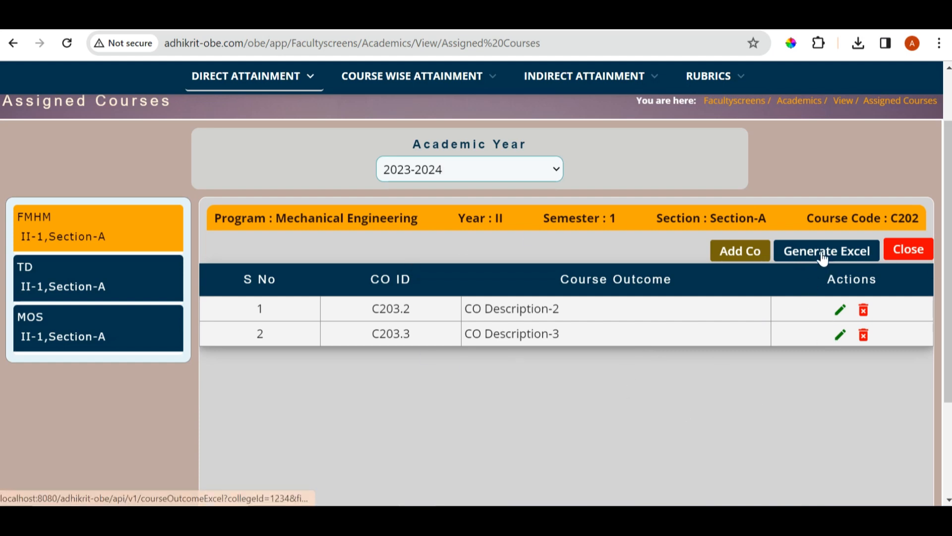
click(846, 259)
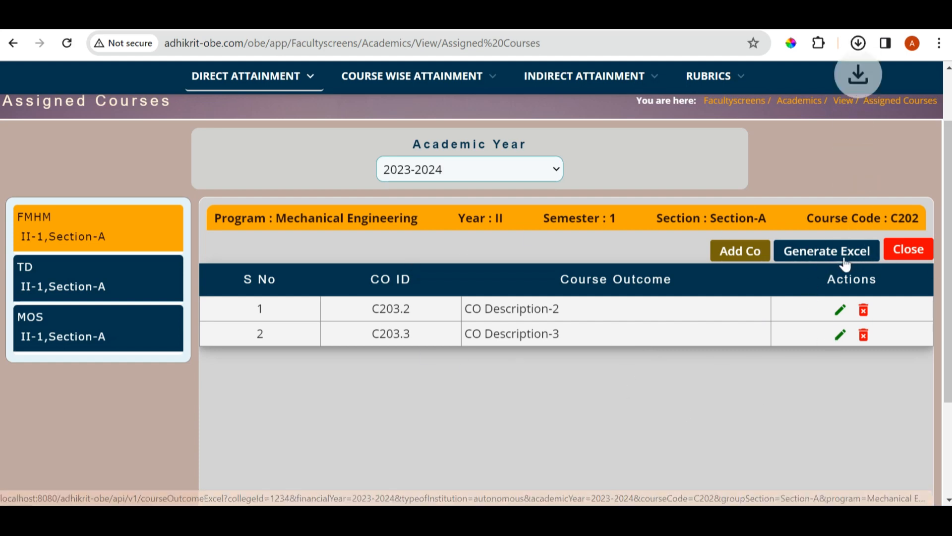
click(908, 251)
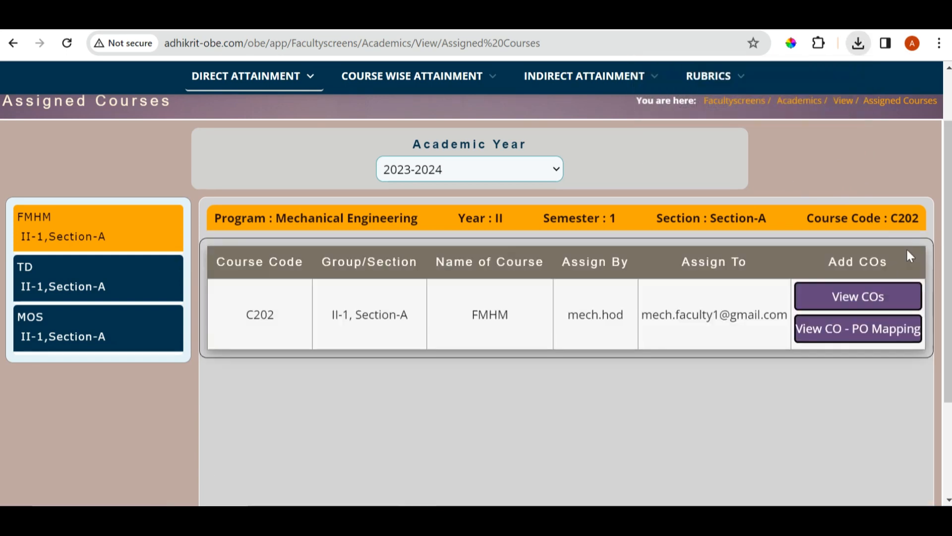
Examine the CO-PO mapping of FMHM and its average calculation example, switch the mapping to edit mode and close it
click(847, 339)
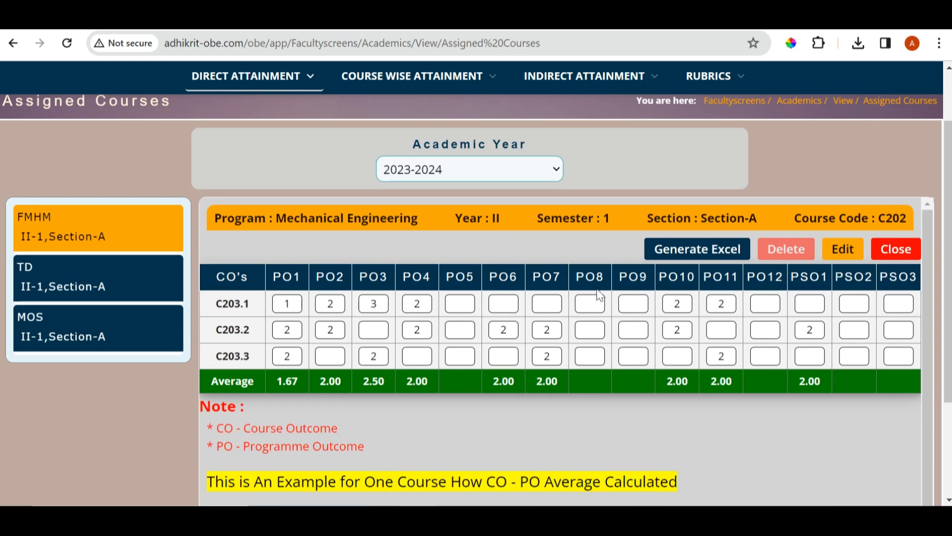
scroll(418, 298, down, 3)
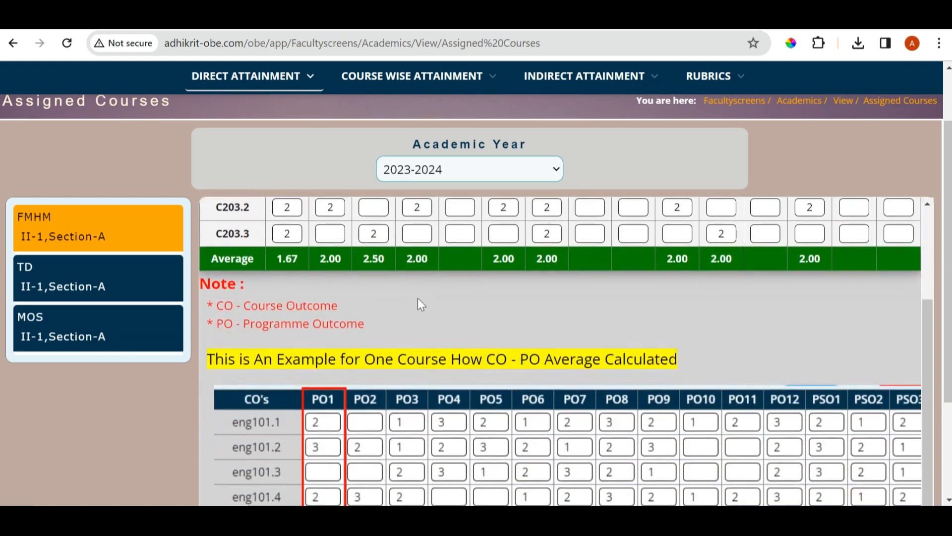
scroll(417, 299, up, 3)
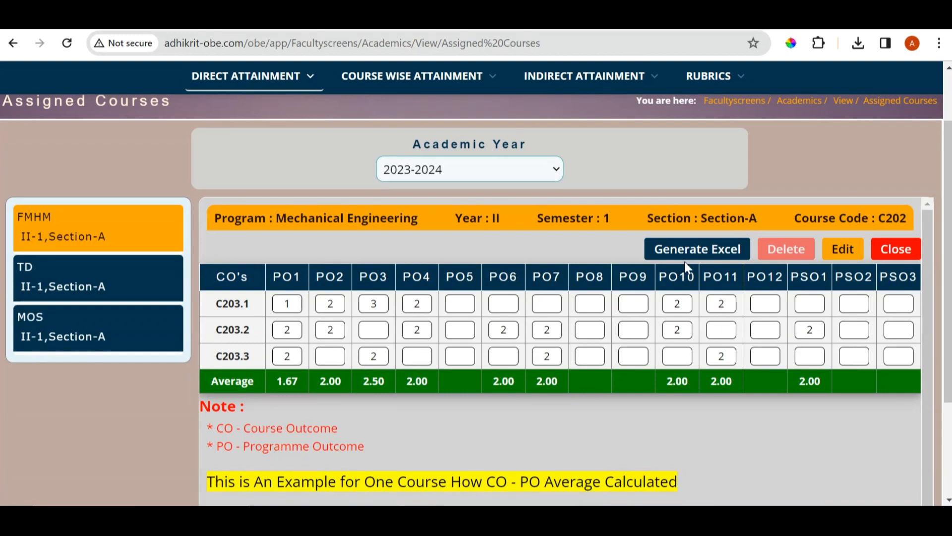
scroll(580, 299, down, 3)
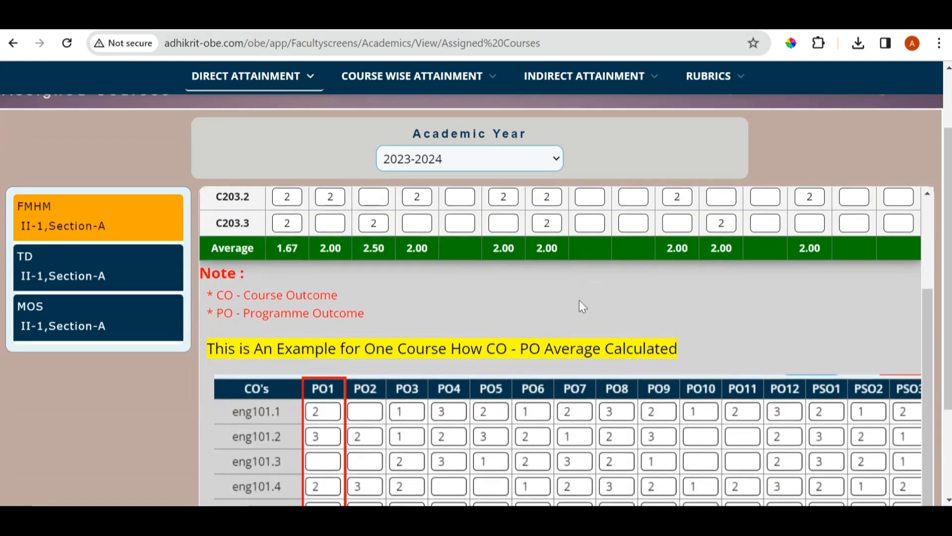
scroll(580, 299, down, 3)
scroll(579, 299, up, 3)
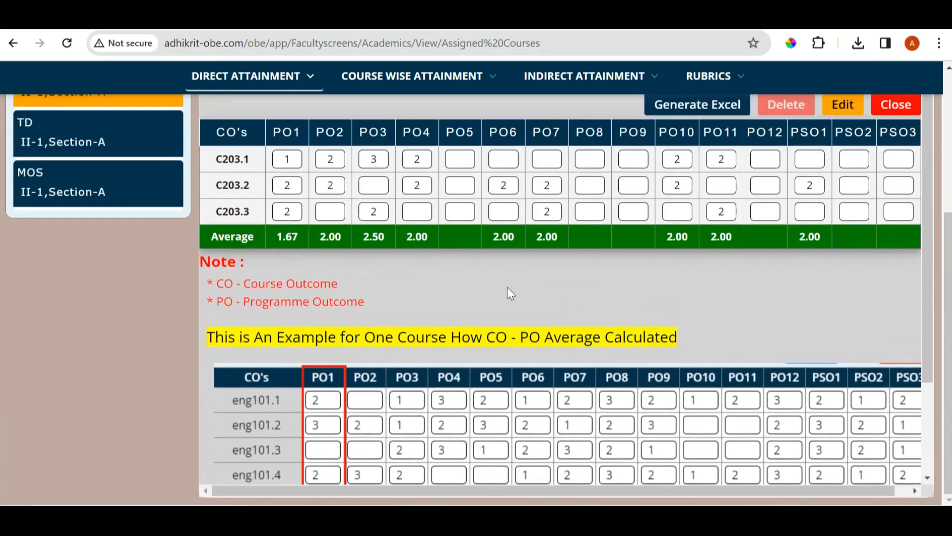
scroll(511, 294, up, 4)
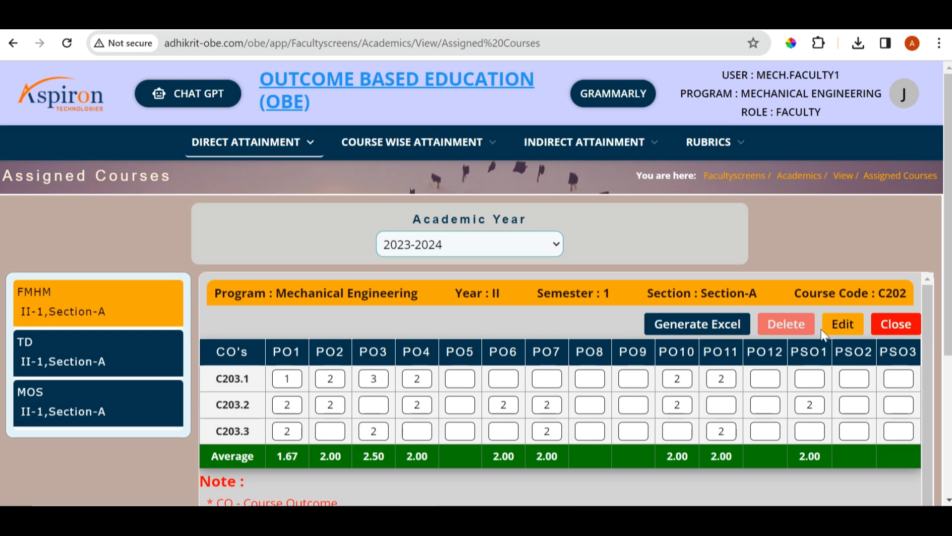
click(843, 324)
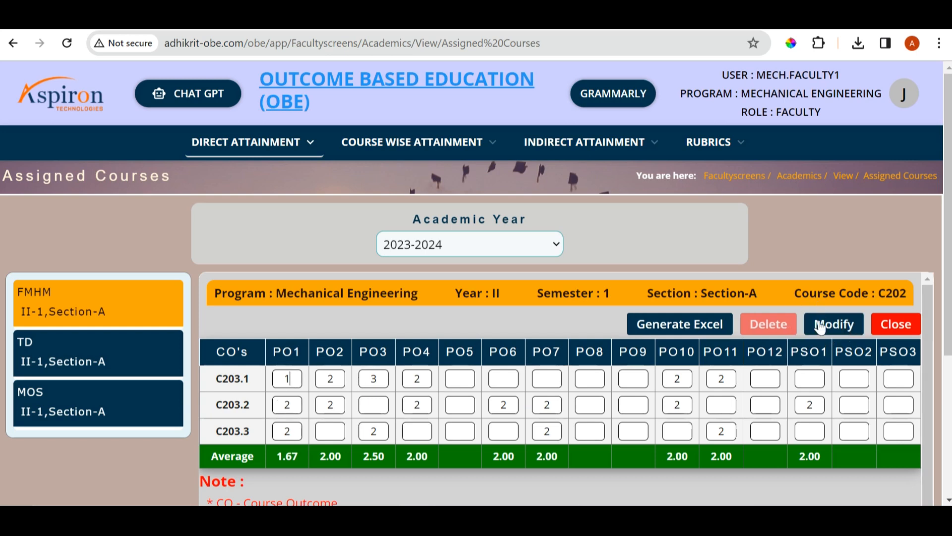
click(897, 324)
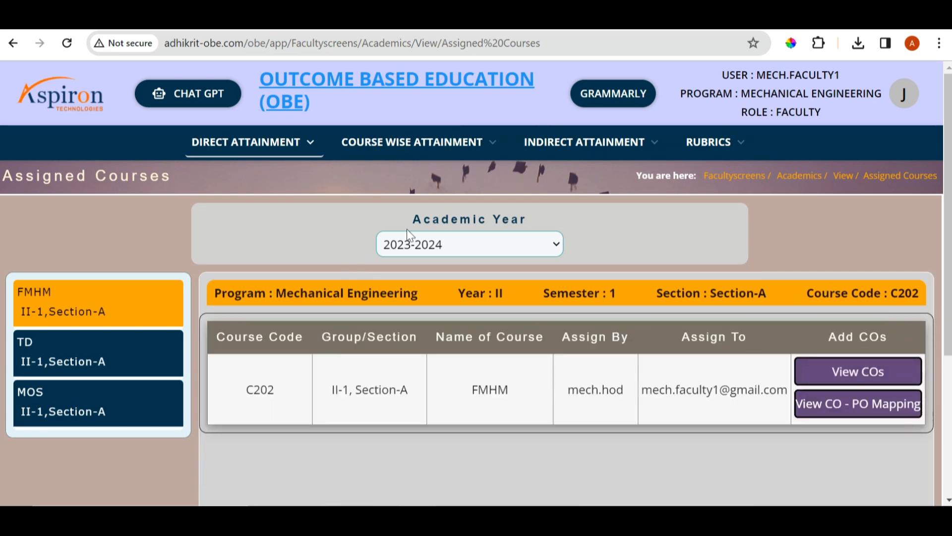
Open the academic Type of Modules page for 2023-2024 and start adding modules for FMHM, II-1, Section-A
click(275, 151)
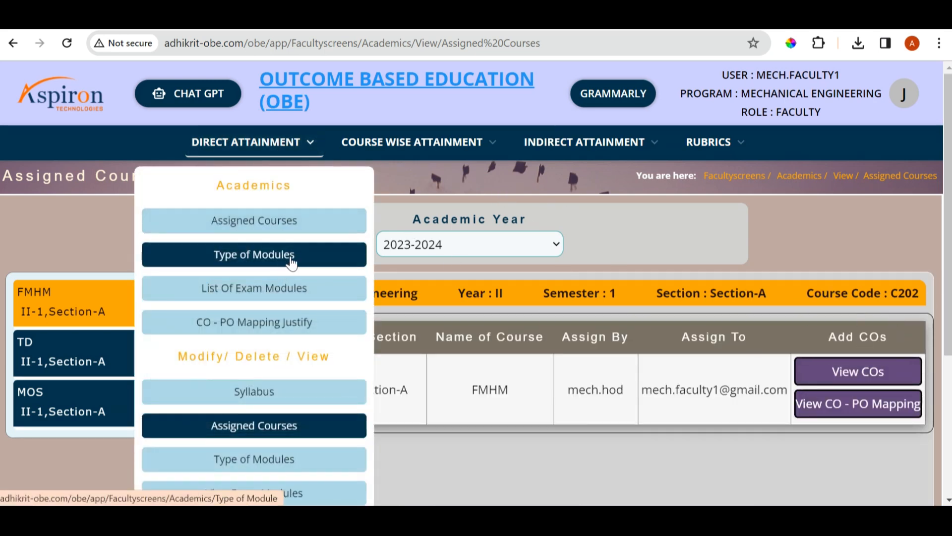
click(292, 263)
click(507, 243)
click(484, 283)
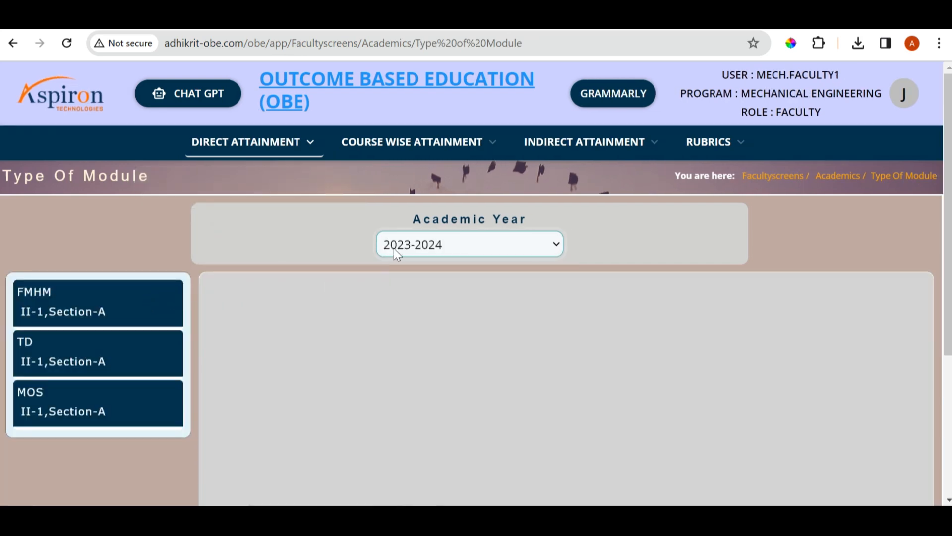
click(144, 315)
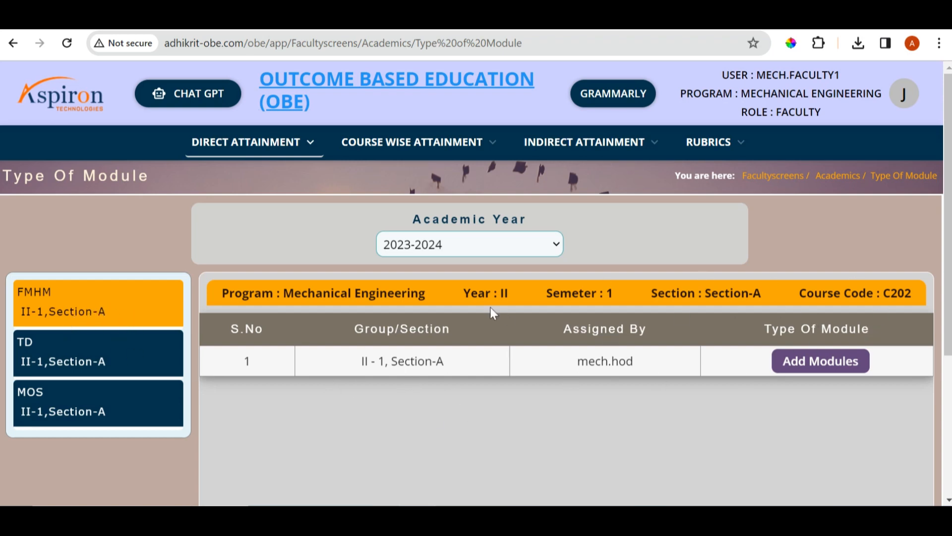
scroll(485, 294, down, 3)
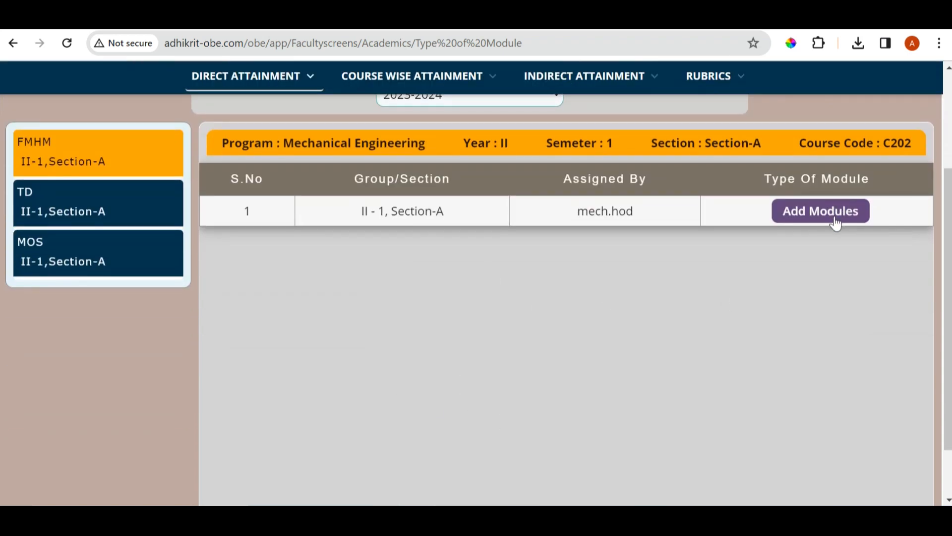
click(835, 218)
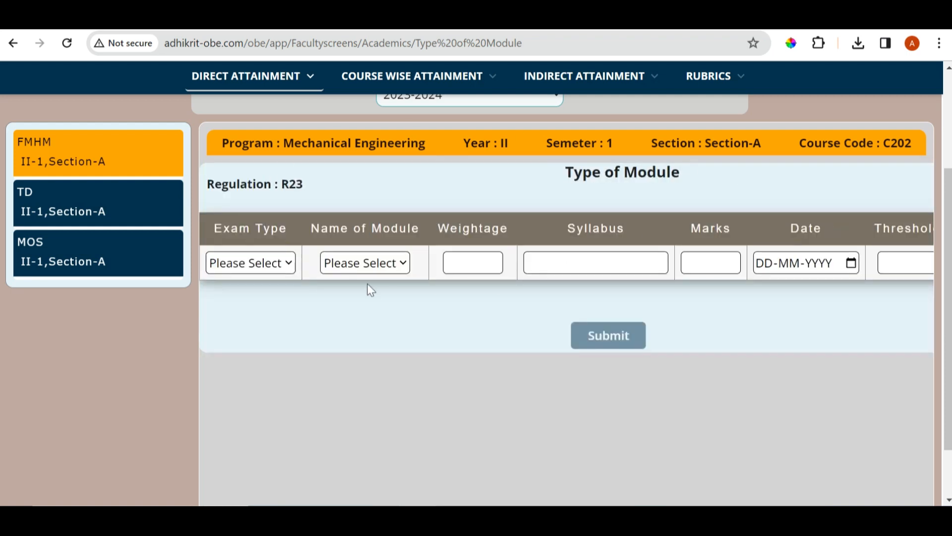
Try the exam types External and Internal for the new FMHM module, dismiss the notices and reselect the FMHM course
click(281, 265)
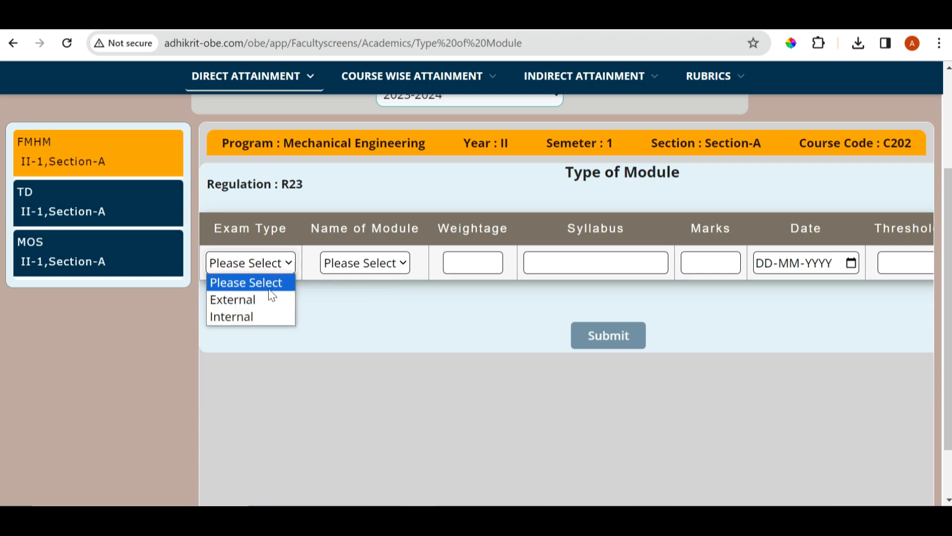
click(265, 300)
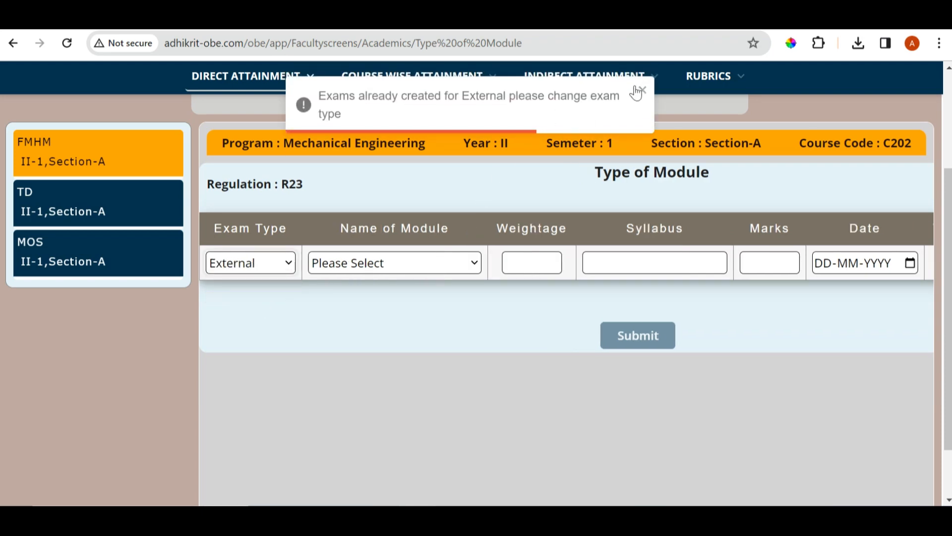
click(642, 90)
click(248, 267)
click(240, 314)
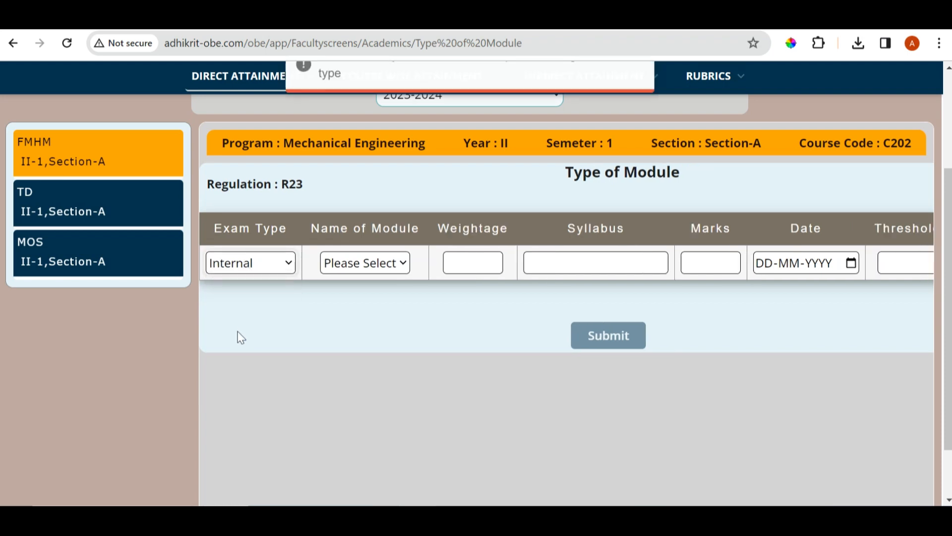
click(644, 91)
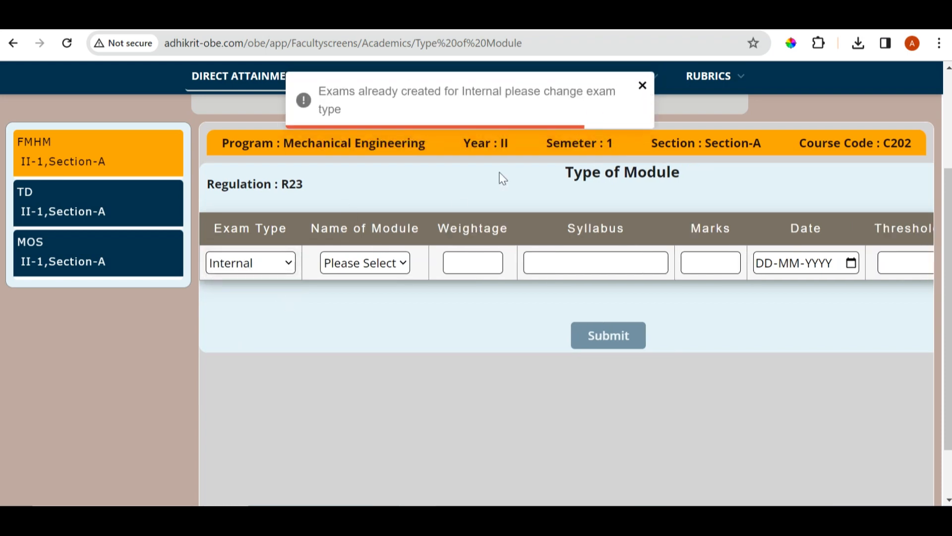
click(22, 175)
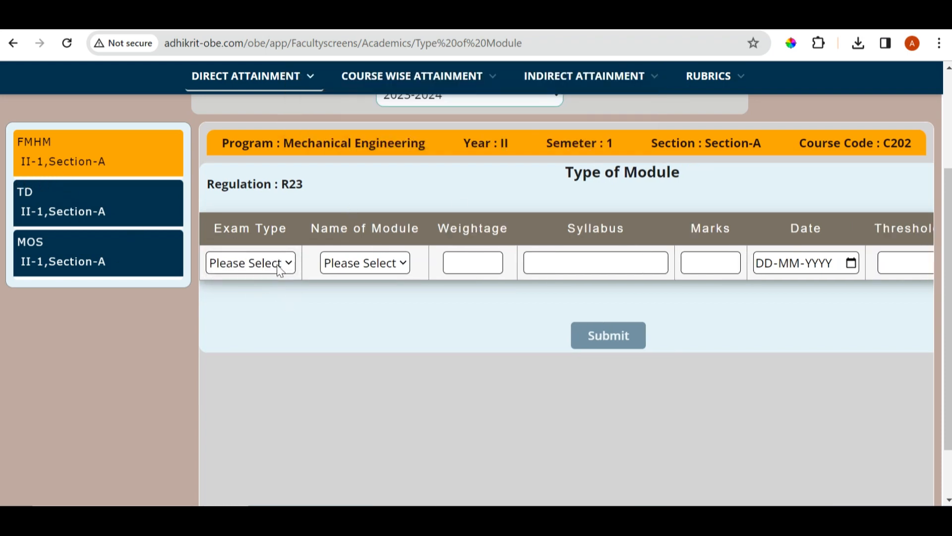
Set the new FMHM module's exam type to External and its name to Semester End Examinations
click(281, 270)
click(270, 299)
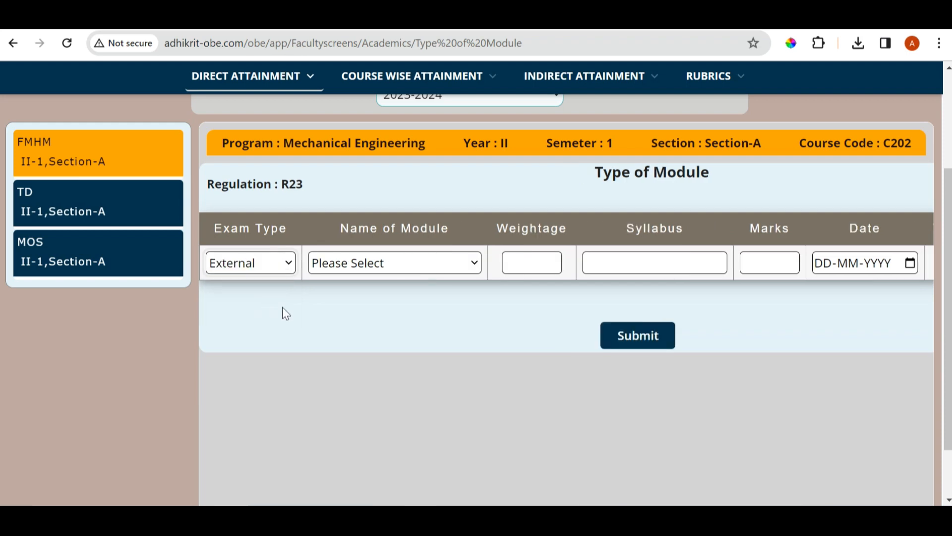
click(445, 273)
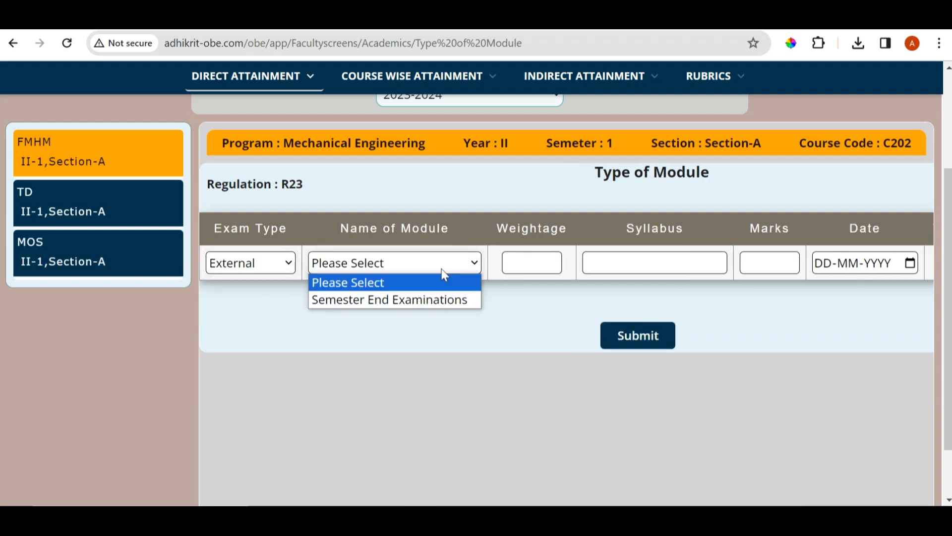
click(434, 309)
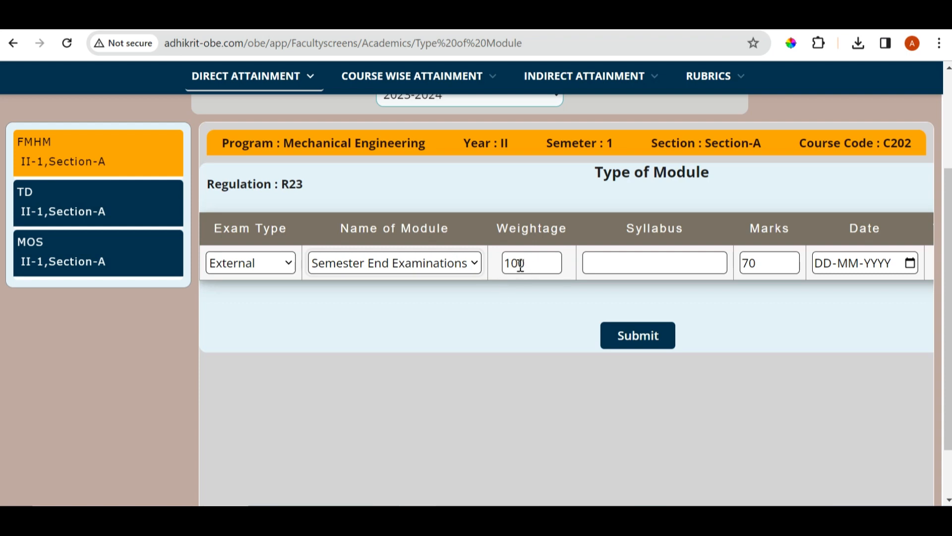
Enter the syllabus "UNIT I, II, III" and the date 27-03-2024 for the Semester End Examinations and submit the module
click(623, 266)
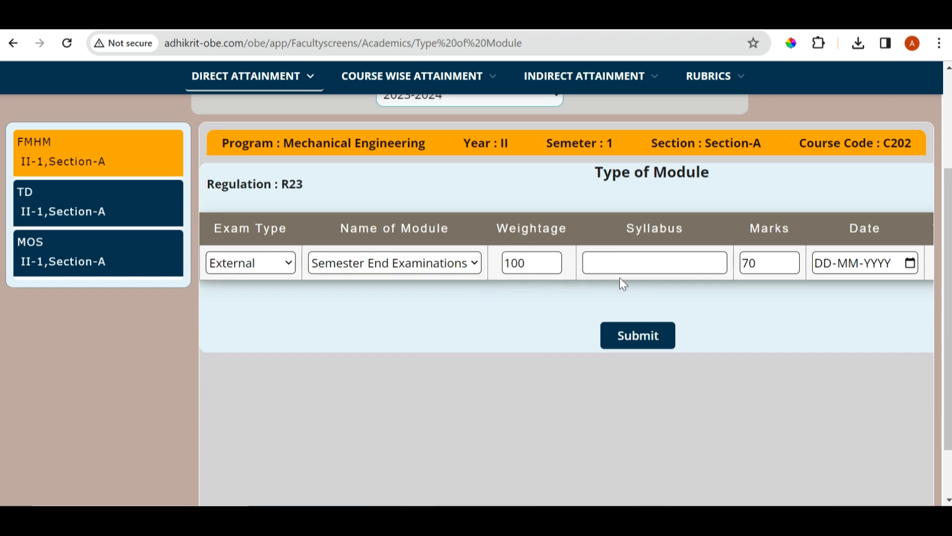
text(UNIT I, II, III)
click(916, 266)
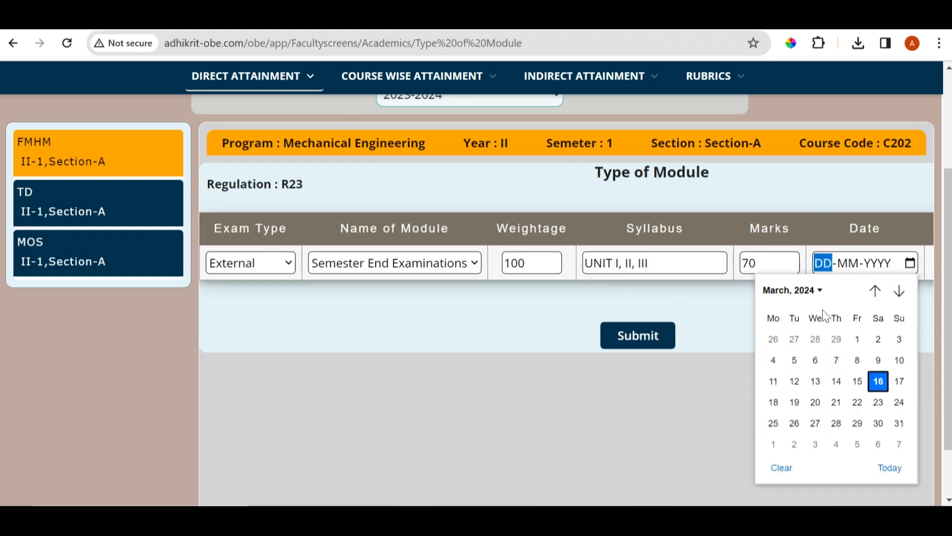
click(814, 424)
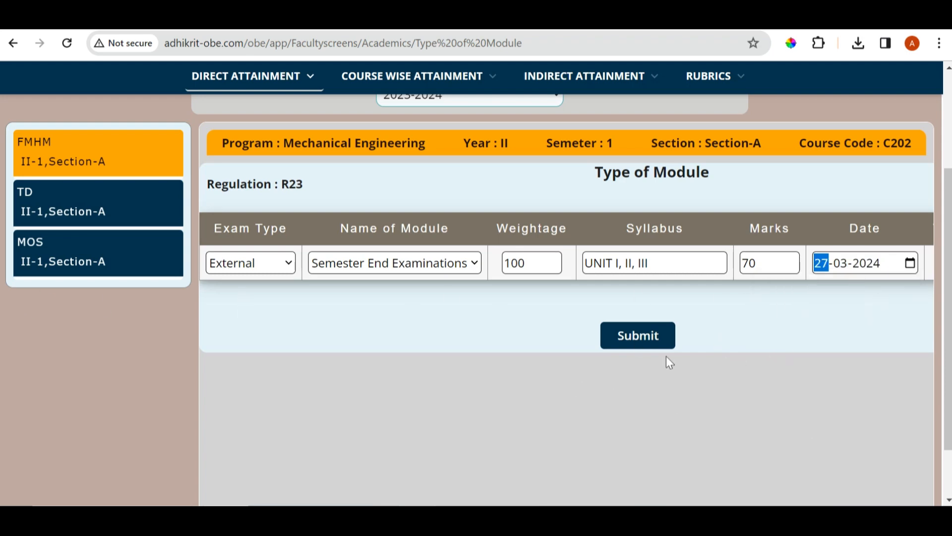
click(639, 339)
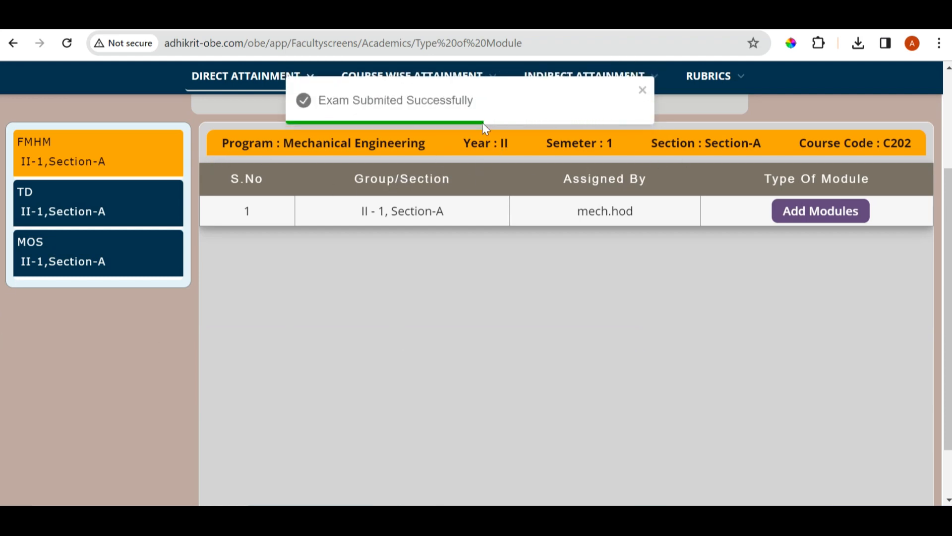
click(642, 91)
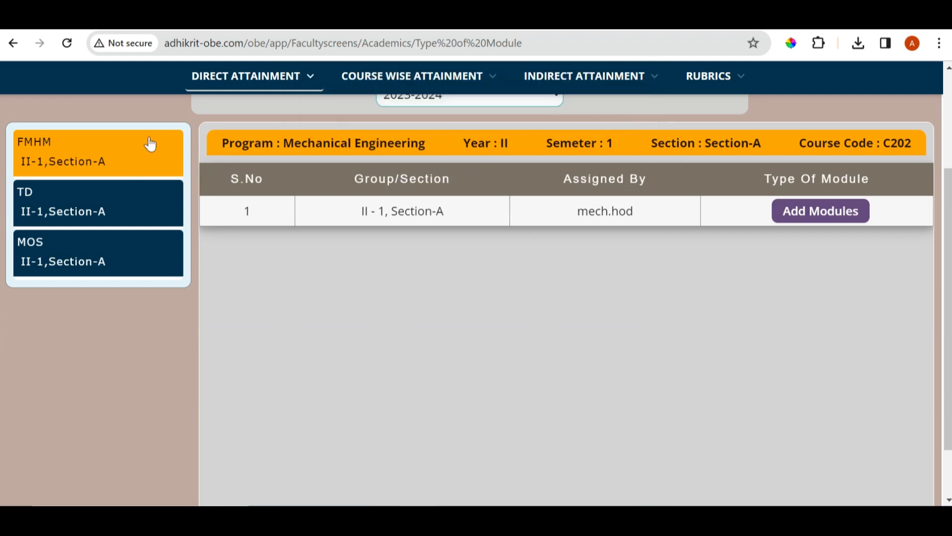
Open the Modify/Delete/View page for types of modules
scroll(510, 248, up, 3)
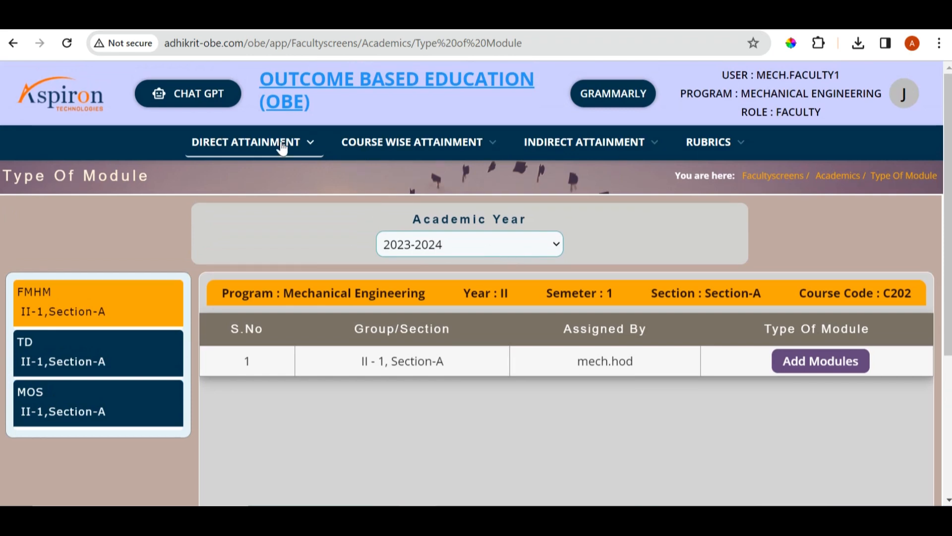
click(259, 143)
scroll(305, 341, down, 3)
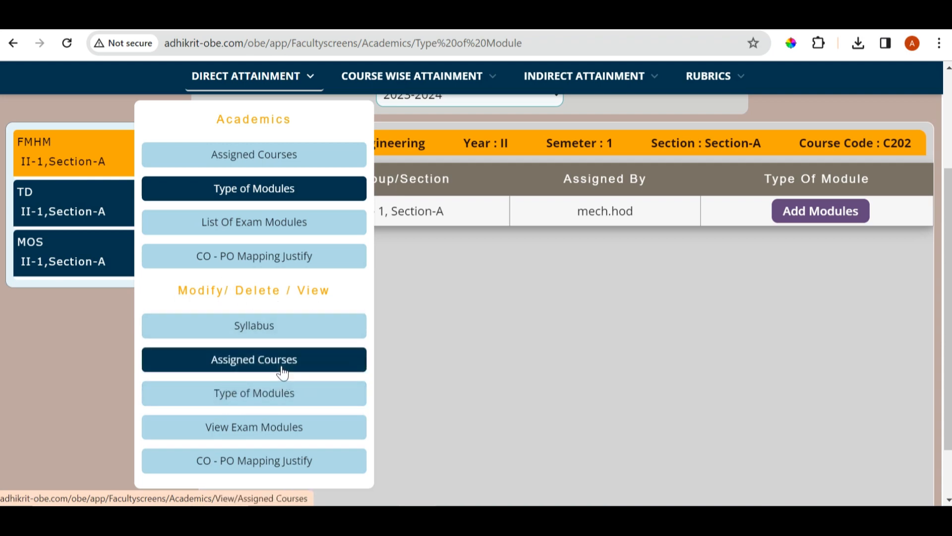
click(279, 393)
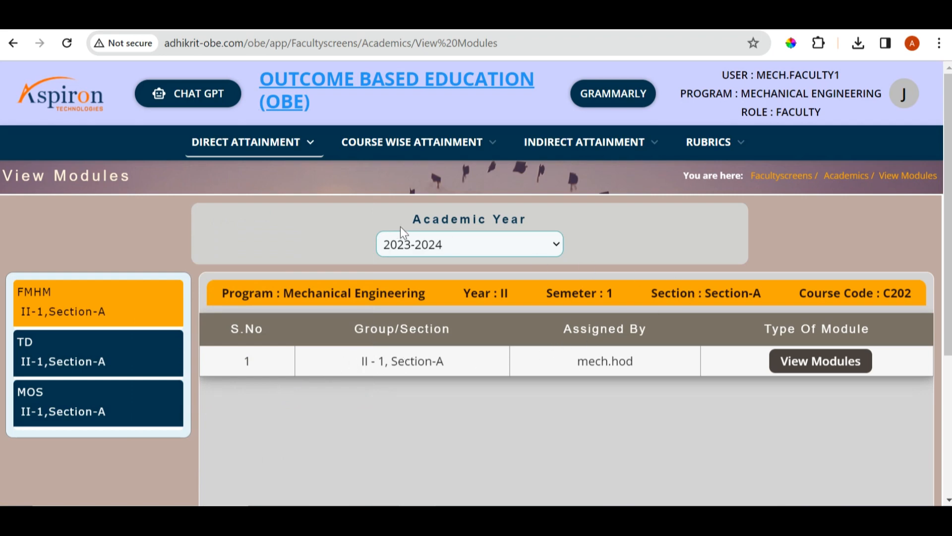
View the FMHM exam modules for 2023-2024, then open and close the Semester End Examinations details
scroll(418, 228, down, 2)
scroll(431, 258, up, 2)
click(492, 249)
click(473, 278)
click(843, 371)
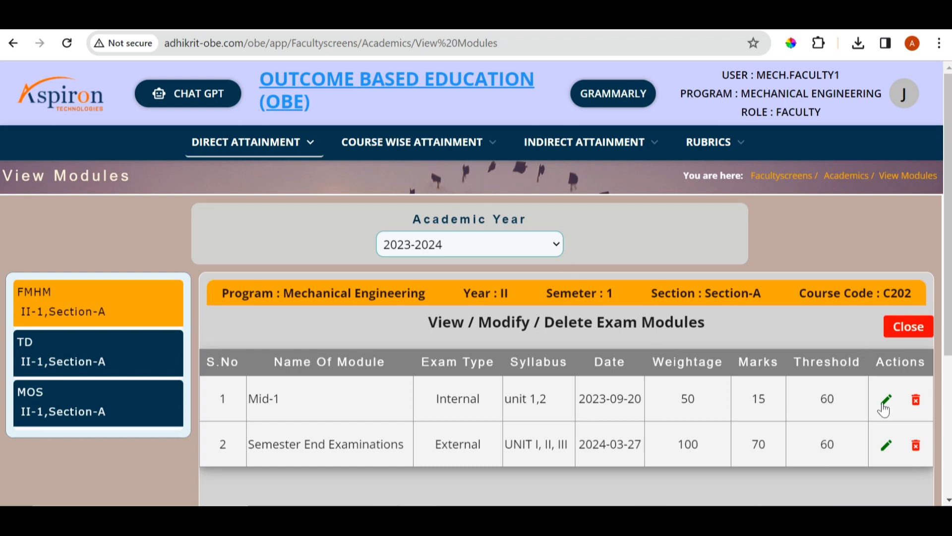
click(887, 447)
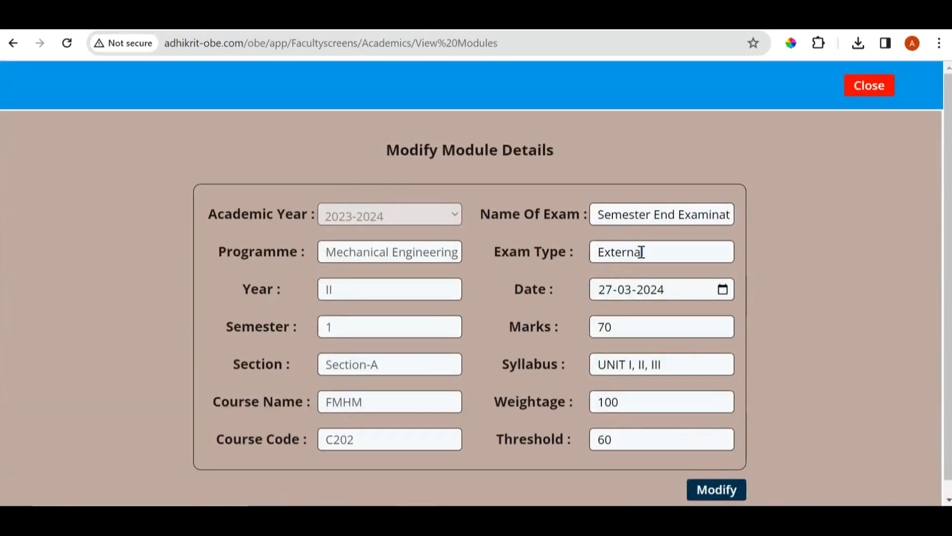
click(886, 87)
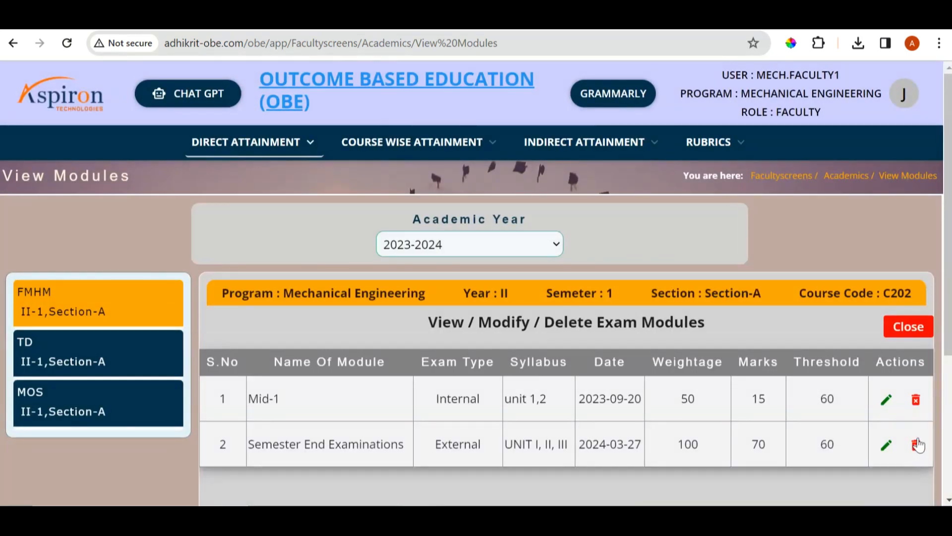
Open the Mid-1 question paper from the list of exam modules and choose the Normal format
click(263, 148)
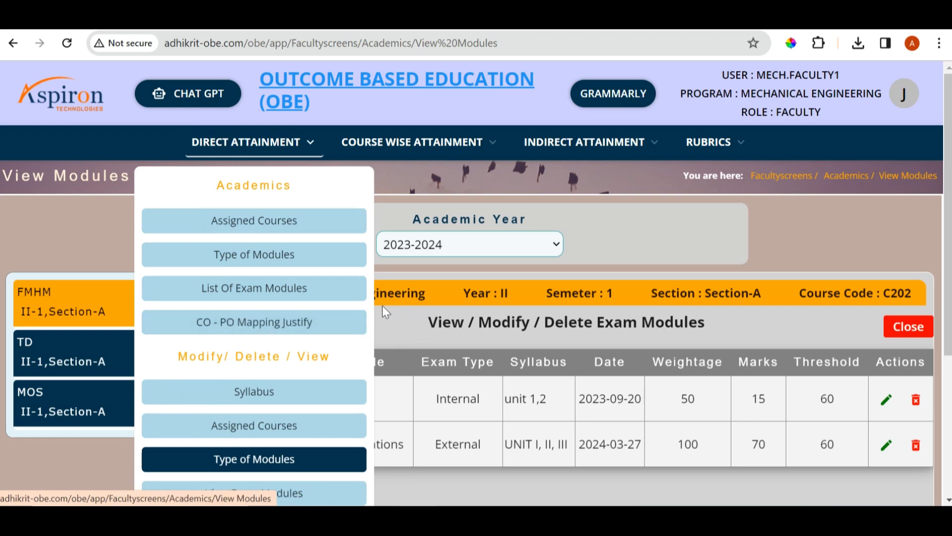
click(233, 287)
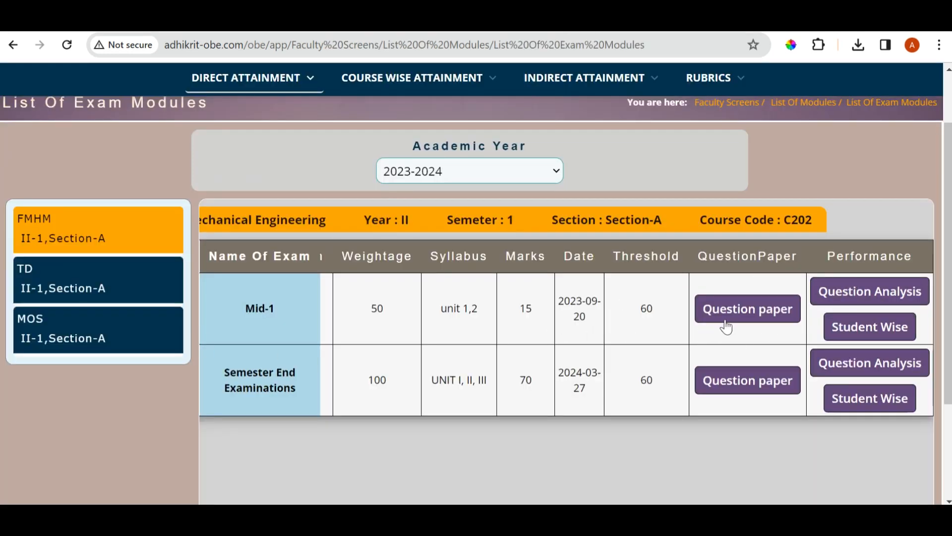
click(726, 327)
scroll(933, 337, down, 5)
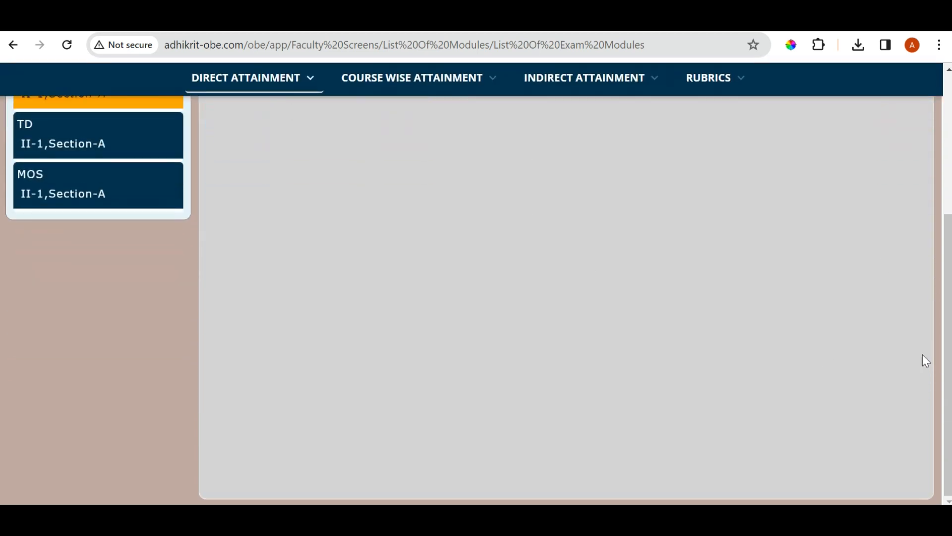
scroll(926, 361, up, 5)
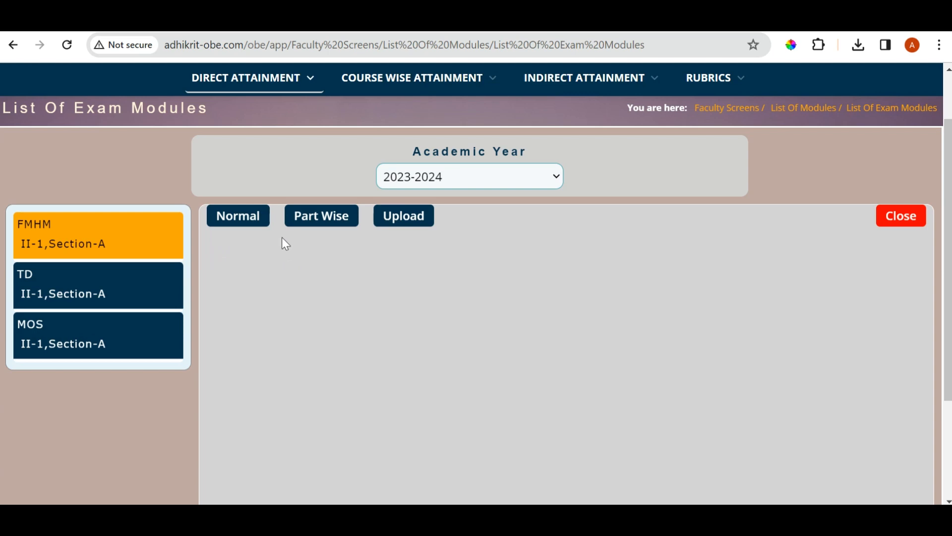
click(248, 225)
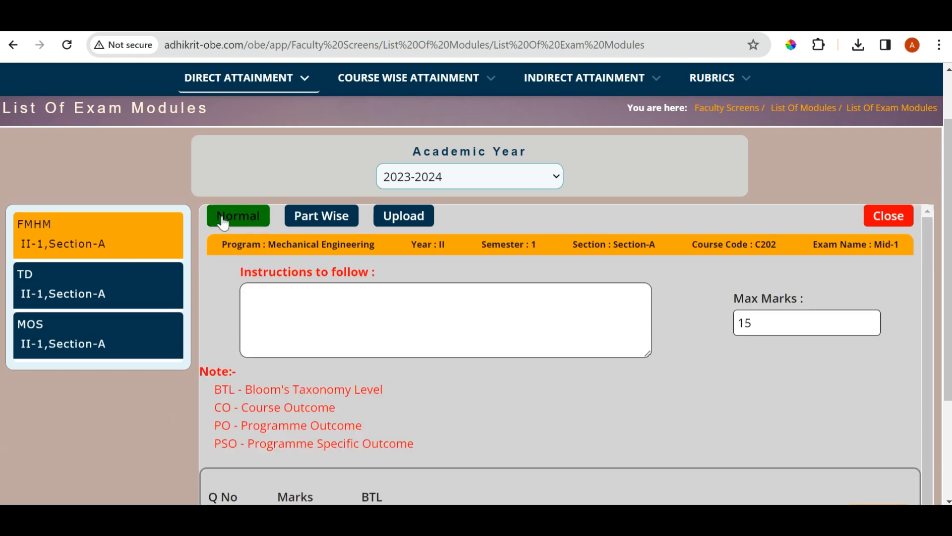
scroll(334, 299, down, 2)
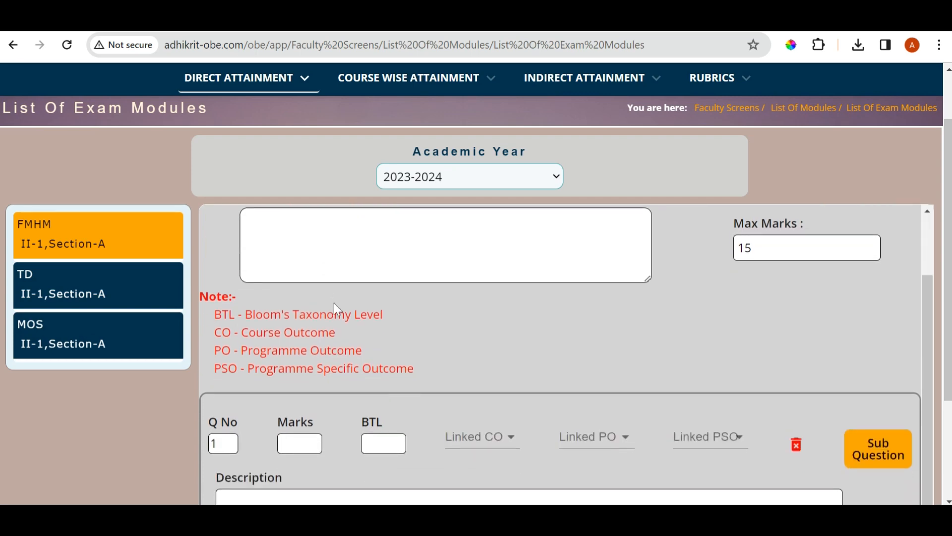
scroll(334, 299, up, 2)
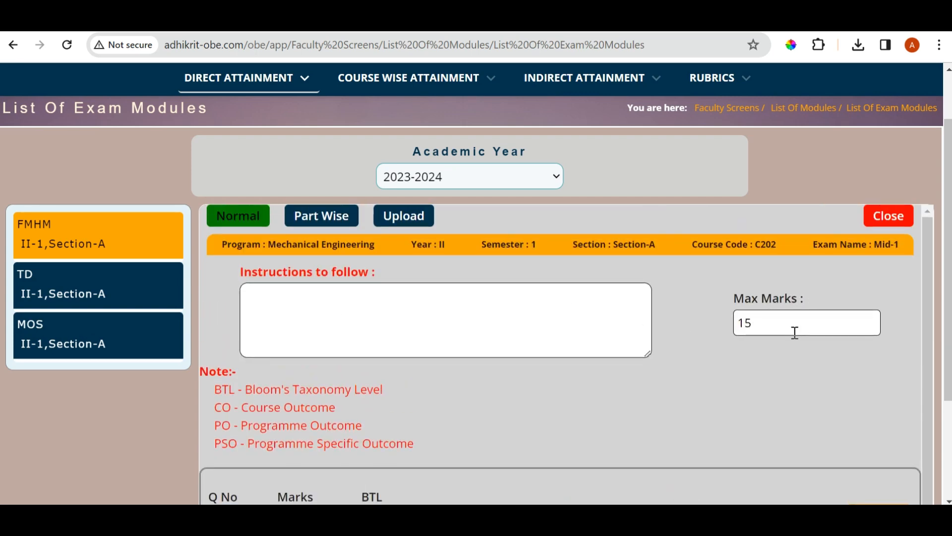
scroll(550, 320, down, 2)
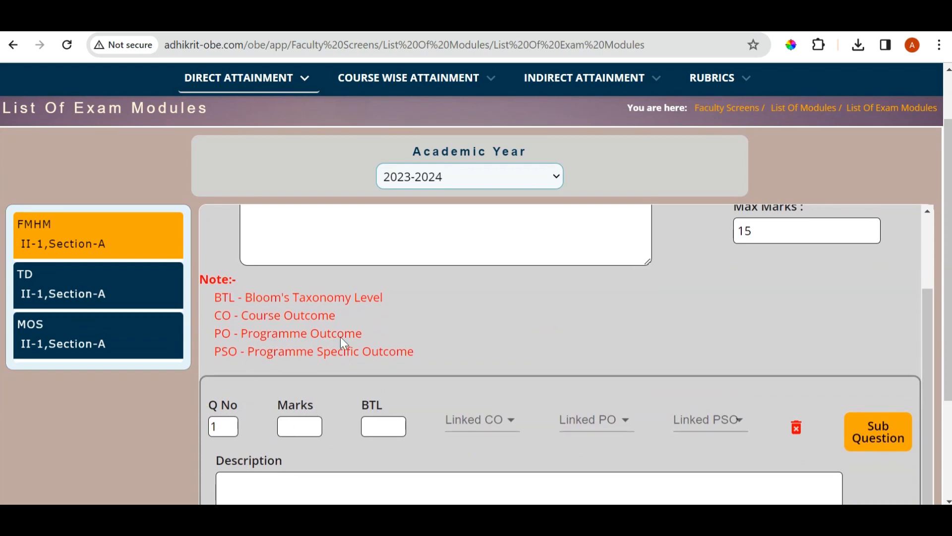
Set question 1 to 5 marks and BTL 3, and link it to course outcomes C203.2 and C203.3
click(290, 429)
text(5)
click(370, 425)
click(485, 427)
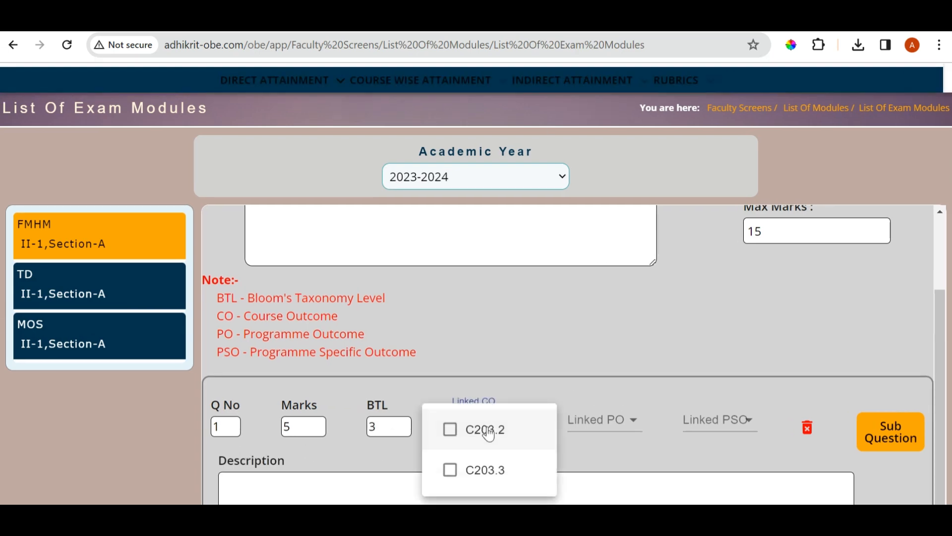
click(451, 429)
click(450, 470)
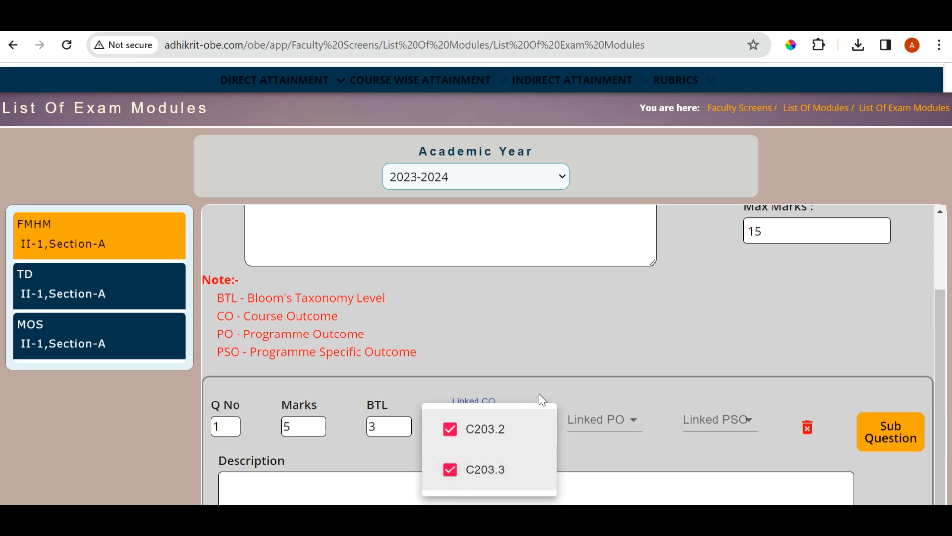
click(550, 396)
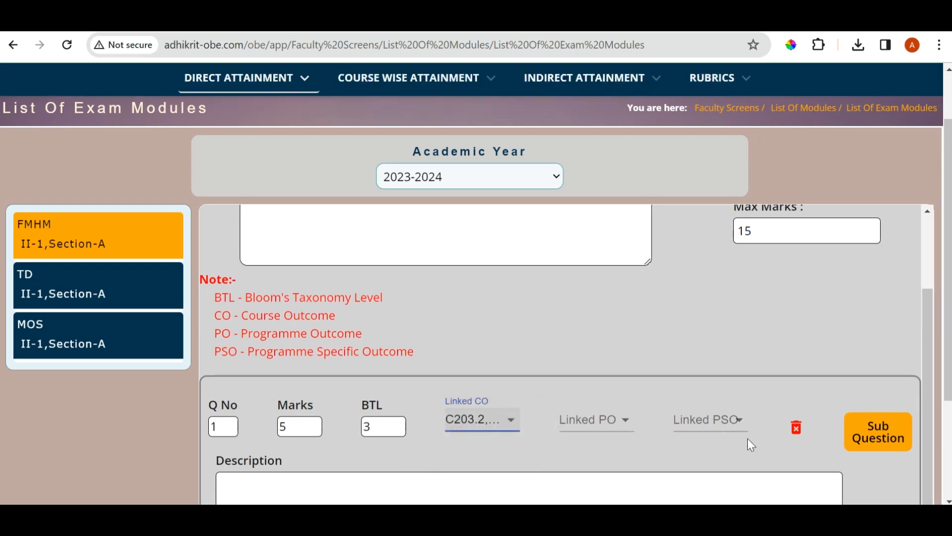
Link question 1 to programme outcome po2 and programme specific outcome pso2
click(606, 420)
click(587, 397)
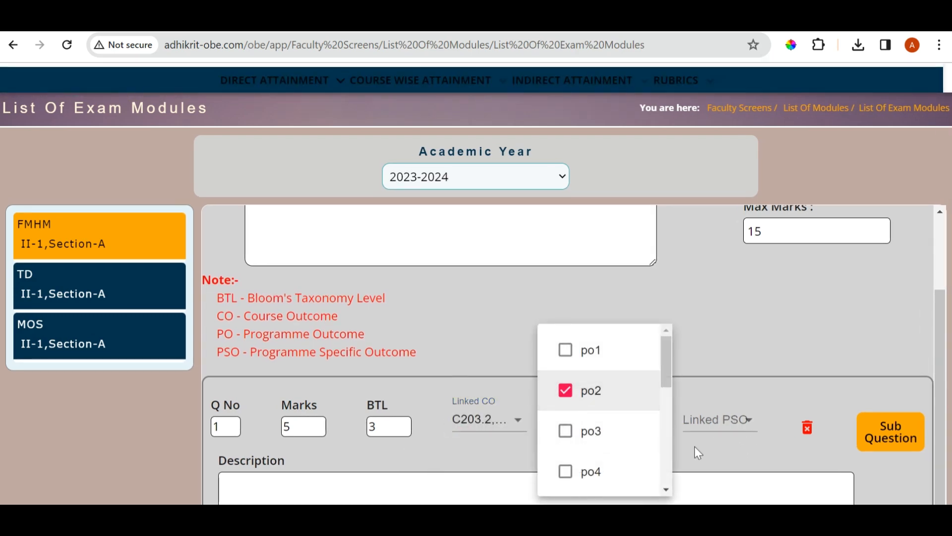
click(695, 445)
click(733, 425)
click(692, 441)
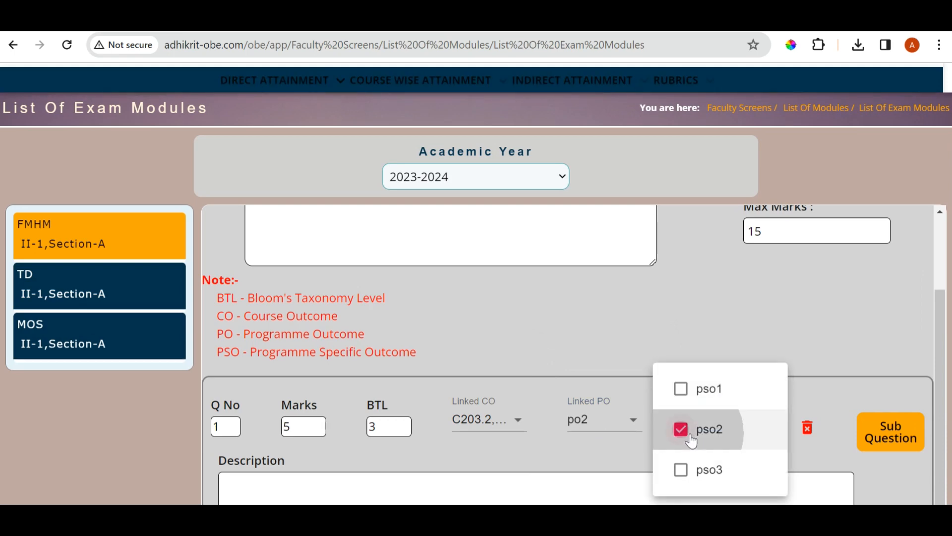
click(819, 455)
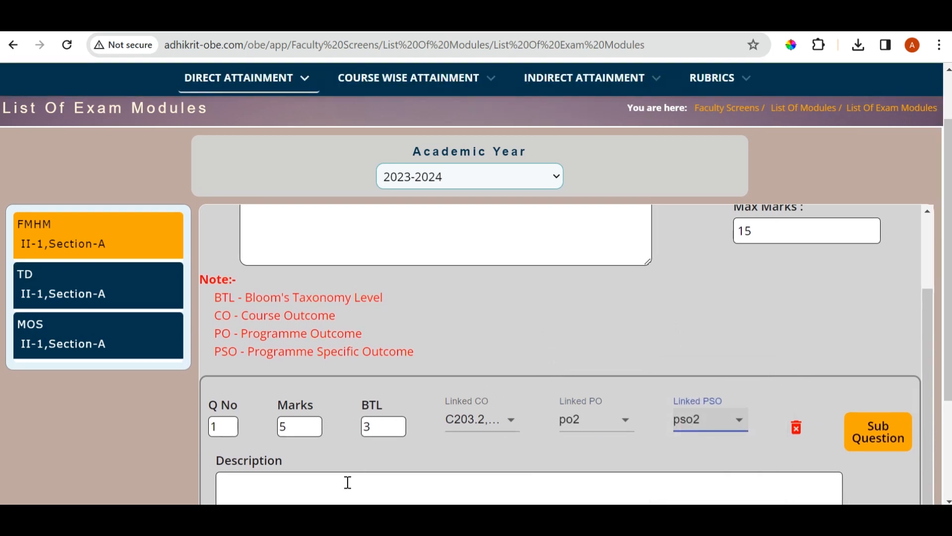
Enter "What is java?" as question 1's description and set its BTL to 1
click(272, 481)
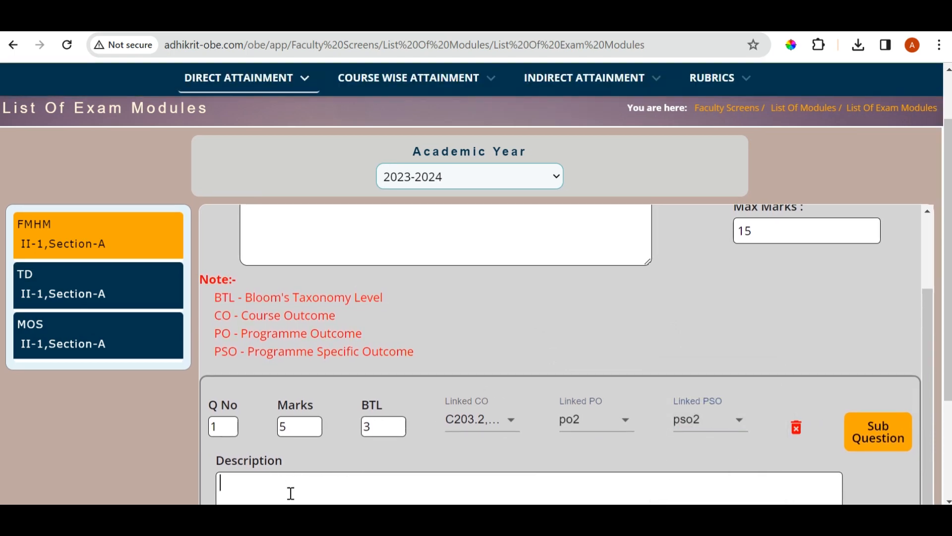
text(What is java?)
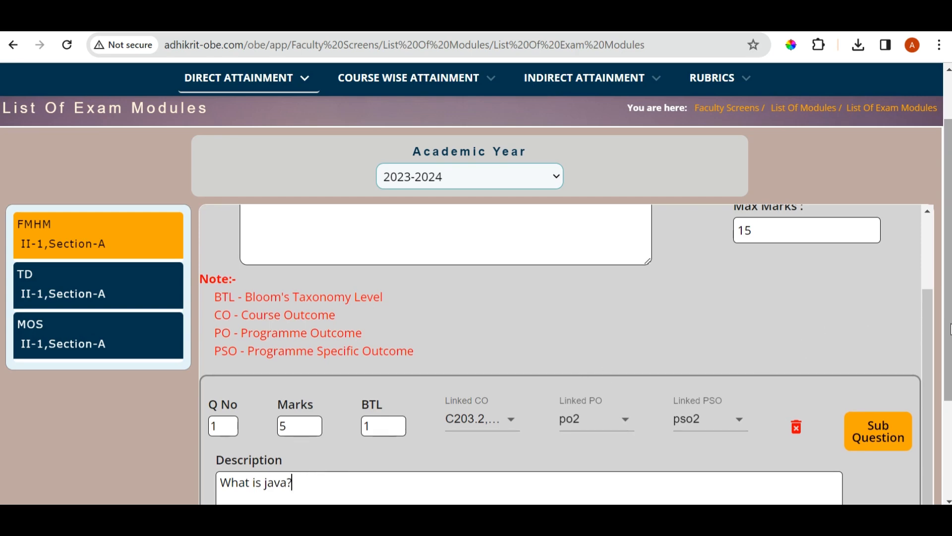
scroll(257, 346, down, 3)
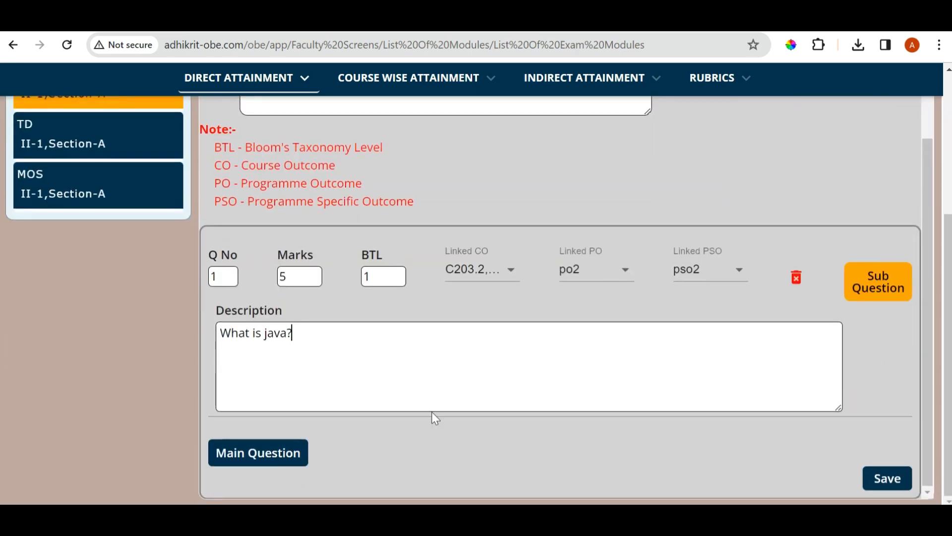
Add a second main question and a sub-question 1a under question 1
click(285, 459)
scroll(458, 399, down, 2)
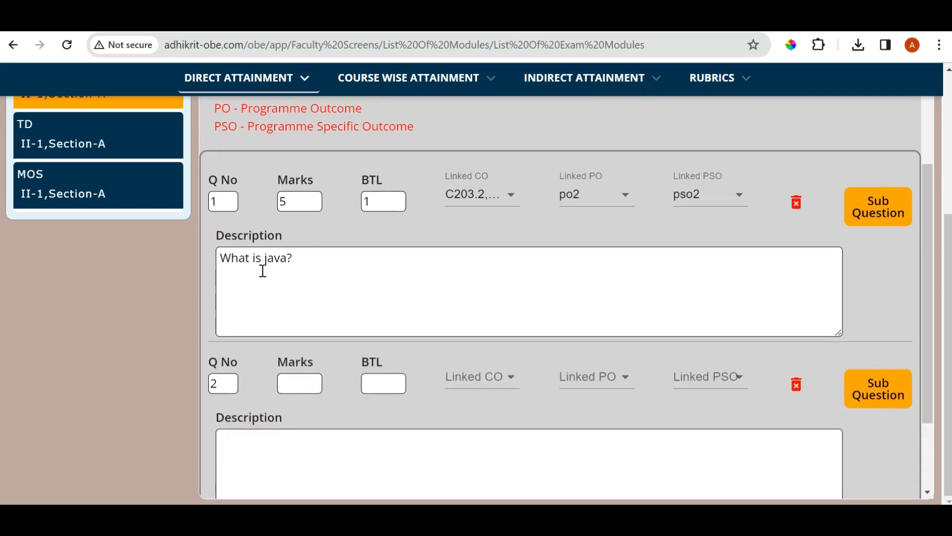
click(877, 215)
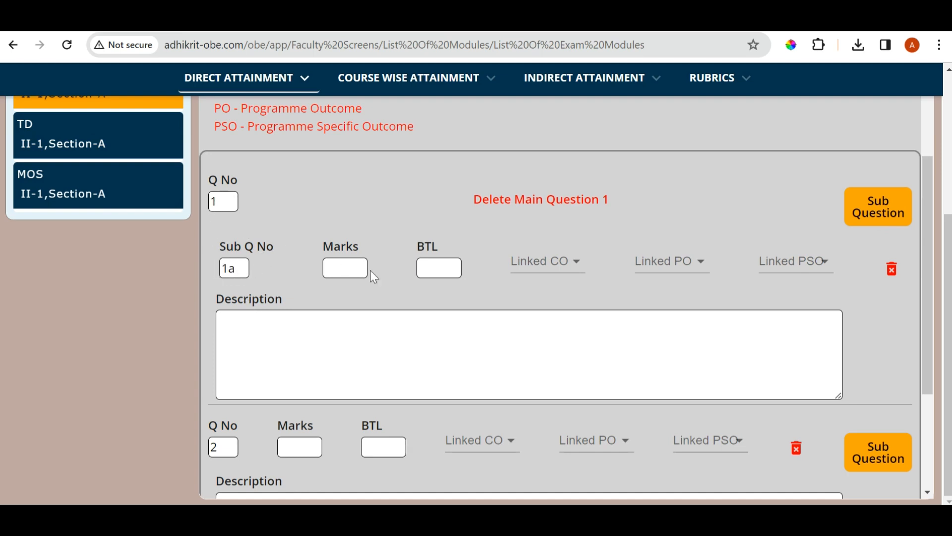
click(337, 267)
scroll(543, 302, up, 1)
scroll(653, 349, down, 3)
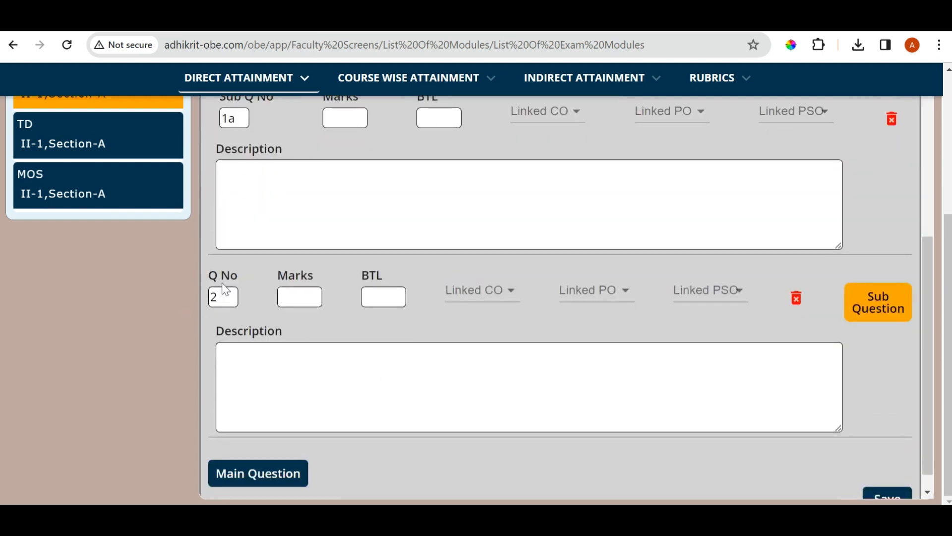
Add a third main question to the Mid-1 question paper
click(248, 484)
scroll(268, 397, down, 3)
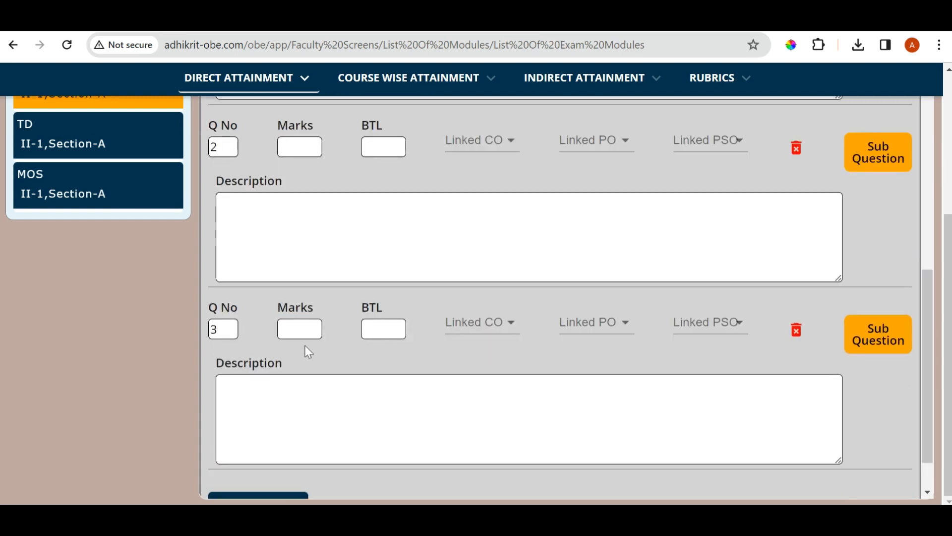
click(311, 329)
scroll(423, 418, down, 1)
scroll(423, 425, up, 6)
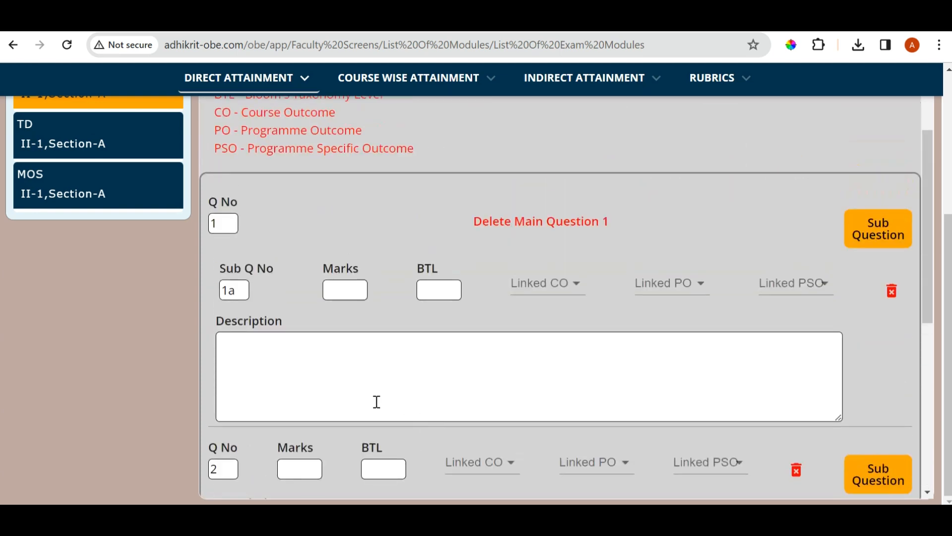
Save the Mid-1 question paper and dismiss the notice
scroll(487, 323, down, 2)
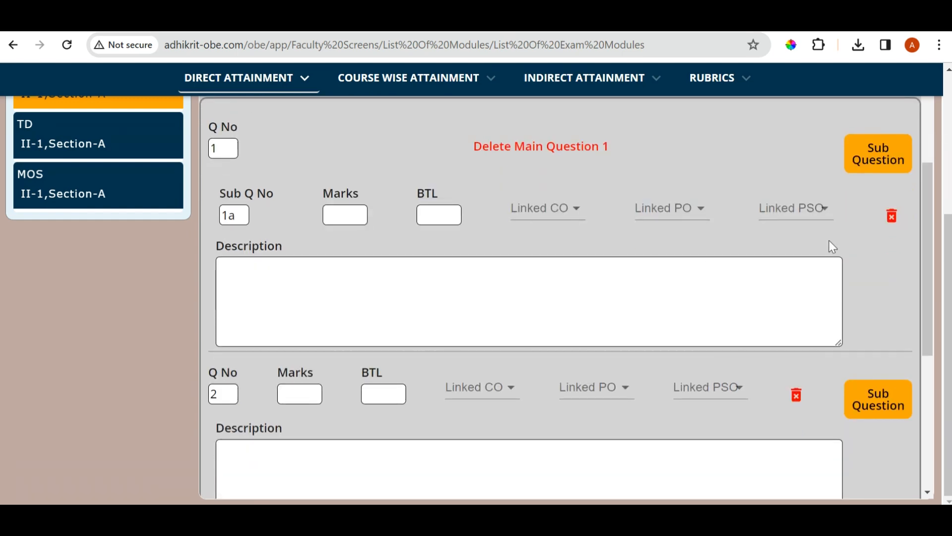
scroll(684, 321, down, 6)
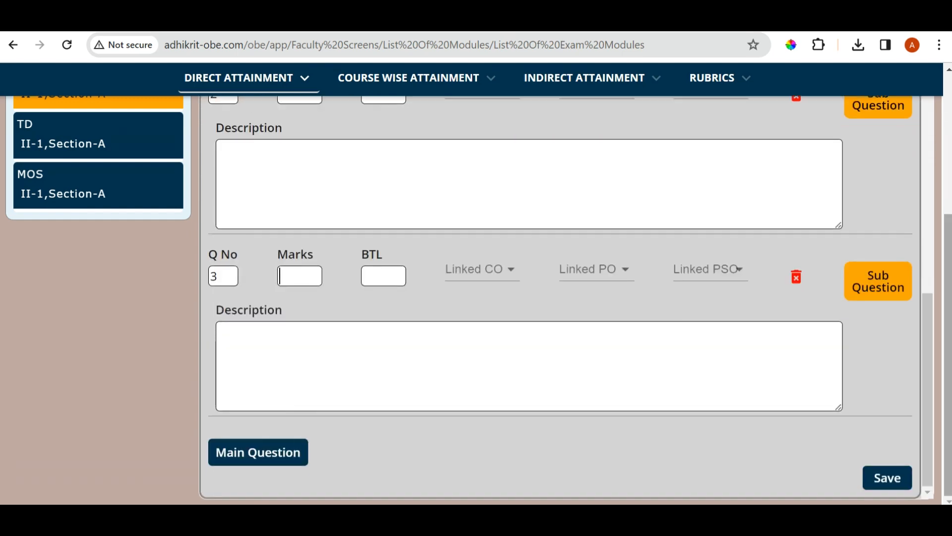
click(878, 479)
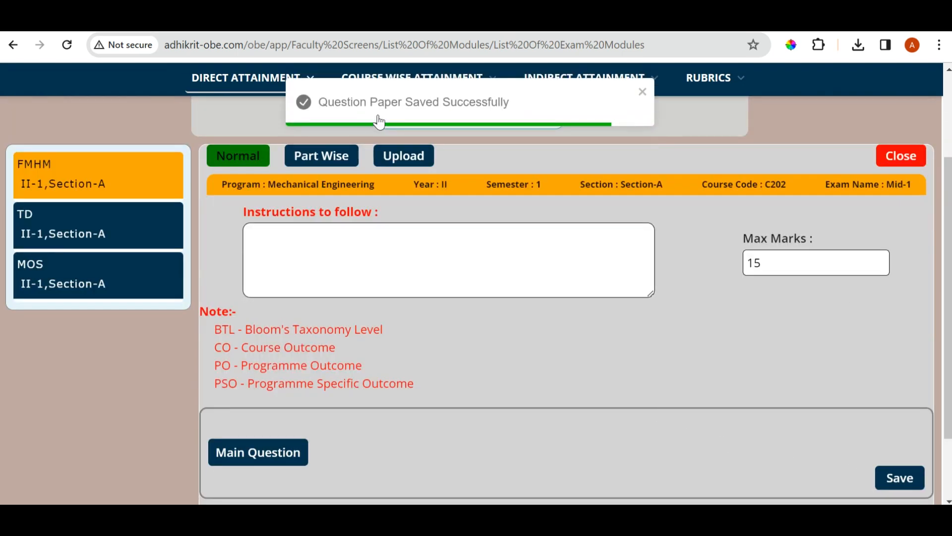
click(642, 92)
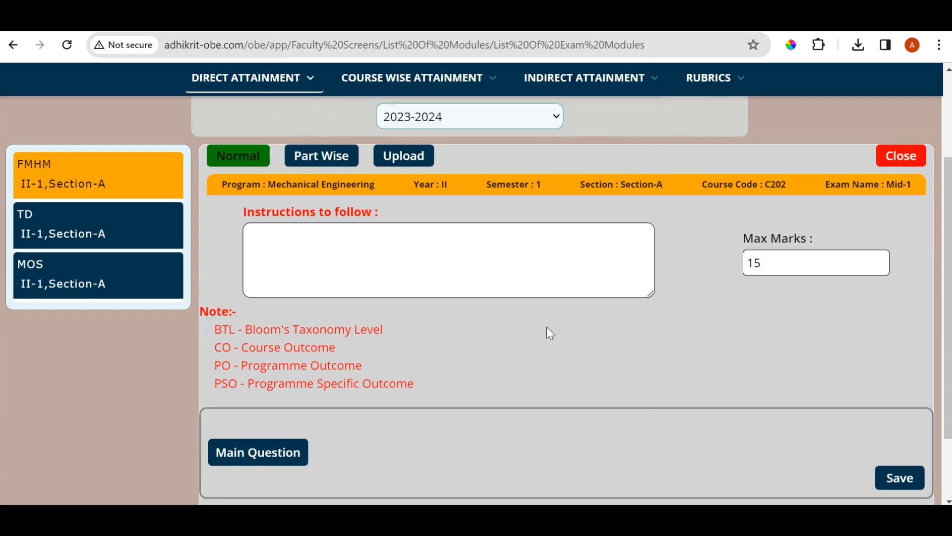
scroll(547, 328, down, 2)
scroll(547, 338, up, 5)
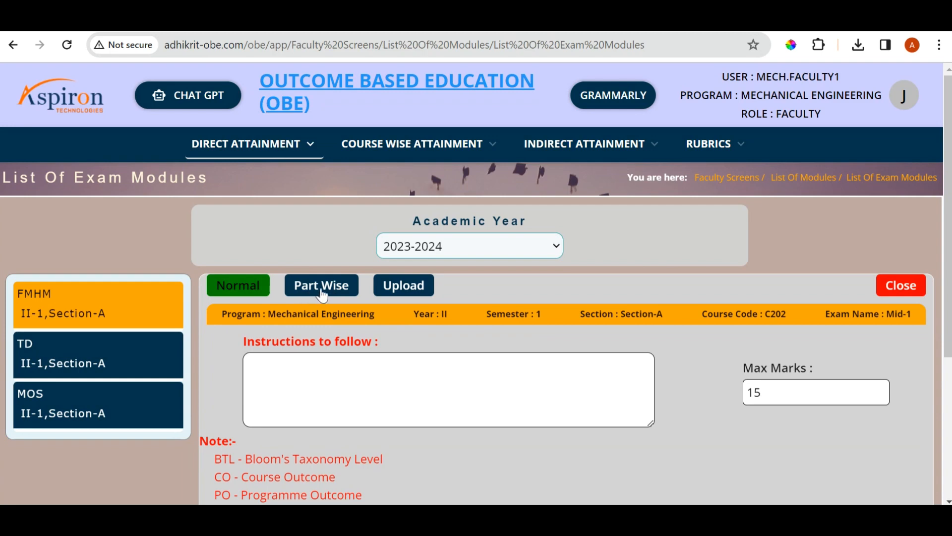
Switch the Mid-1 question paper to the Part Wise format, examine the Part A form and open Part B
click(329, 295)
scroll(574, 344, down, 3)
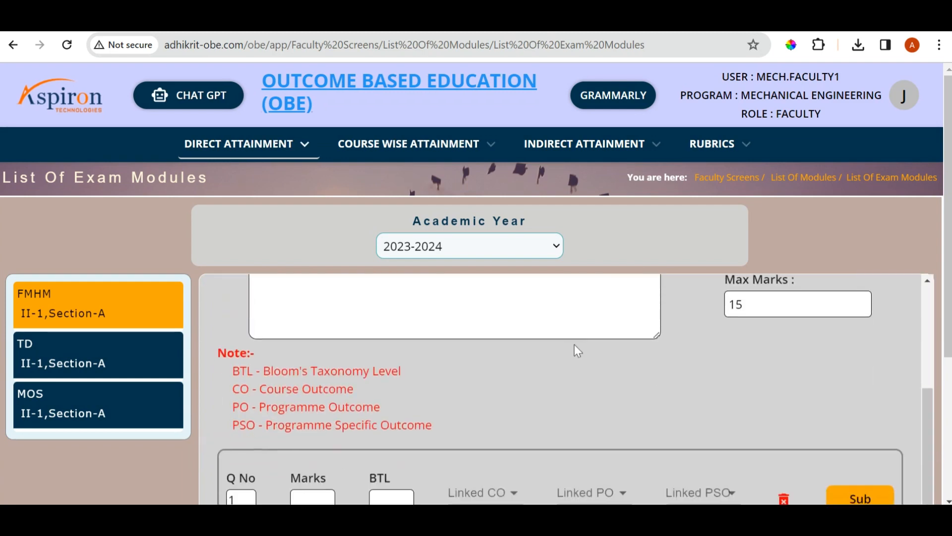
scroll(576, 345, up, 3)
scroll(576, 347, down, 3)
scroll(576, 350, up, 3)
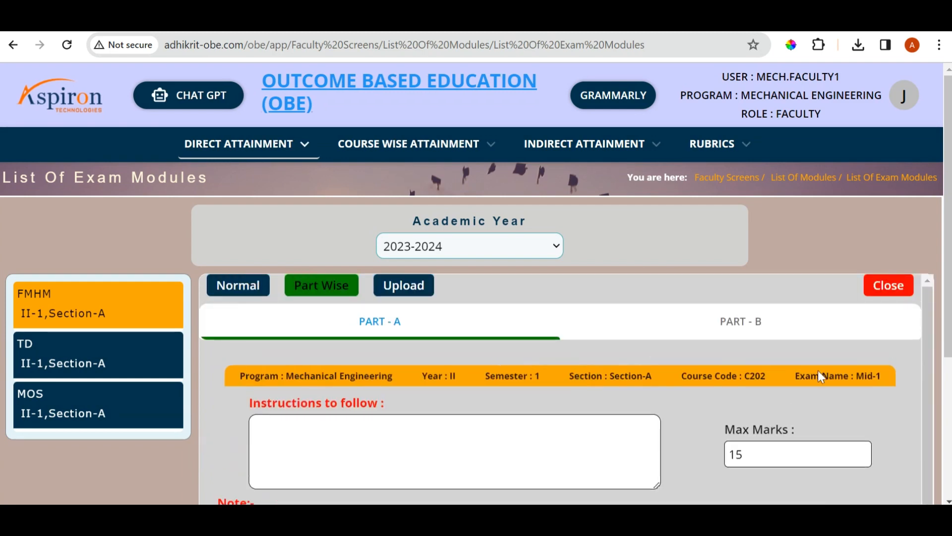
scroll(818, 374, down, 3)
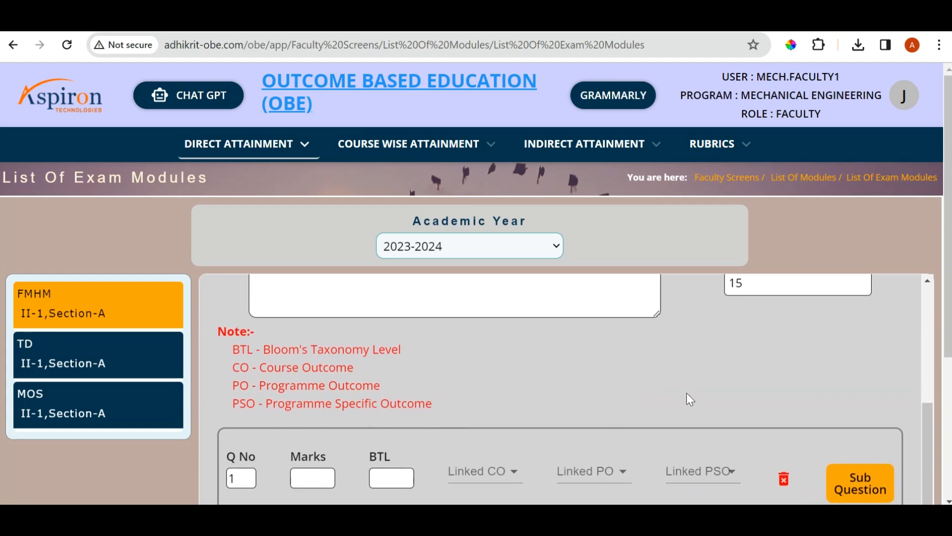
scroll(687, 393, up, 3)
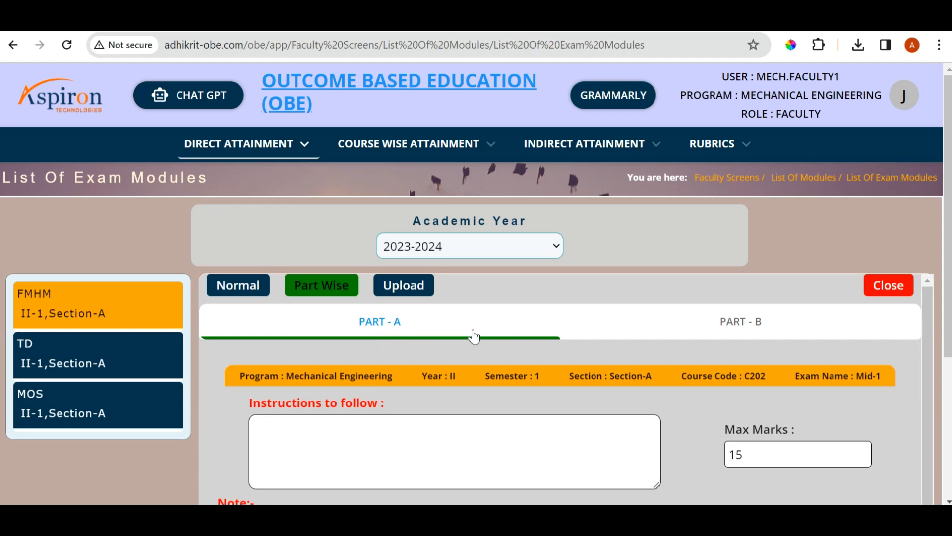
click(737, 329)
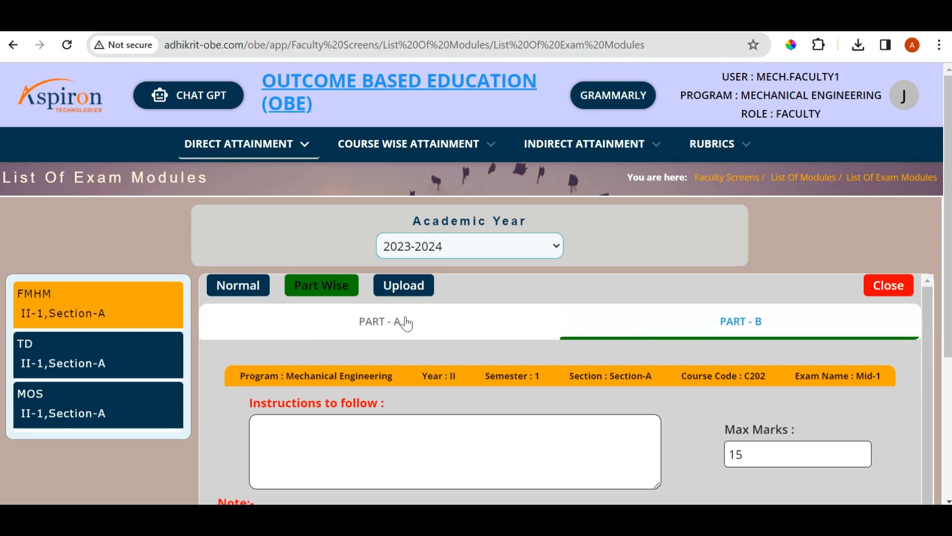
Compare the Part A and Part B forms of the Mid-1 question paper, examining Part B's instructions, marks and question fields
click(380, 323)
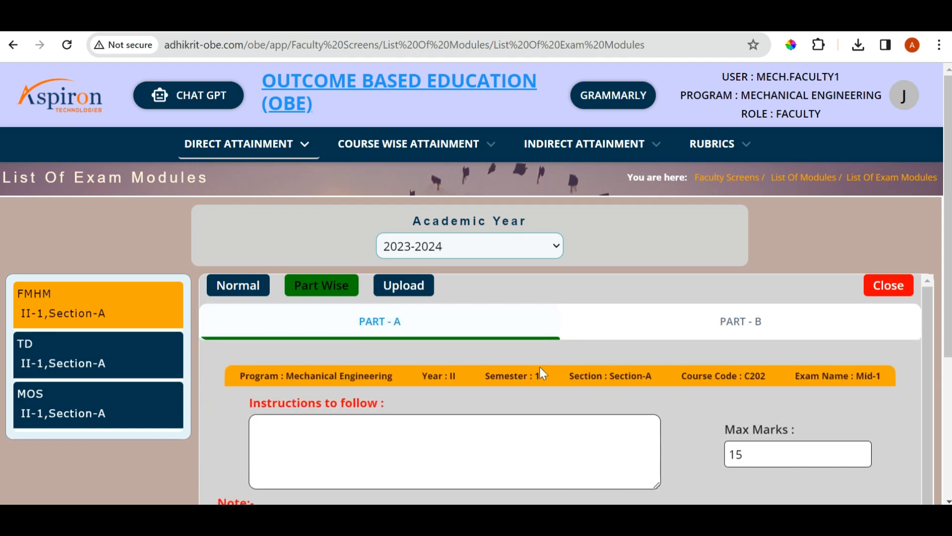
click(743, 331)
scroll(560, 382, down, 3)
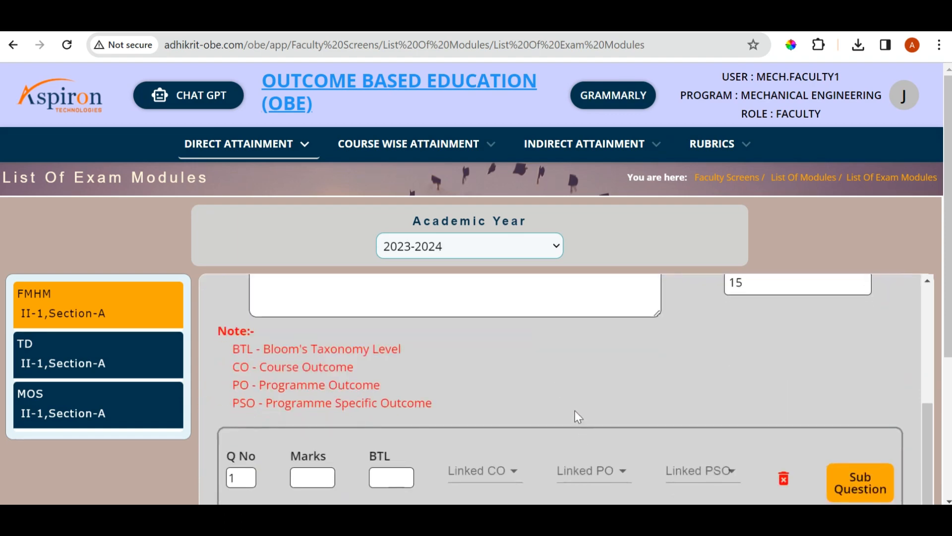
scroll(589, 400, down, 4)
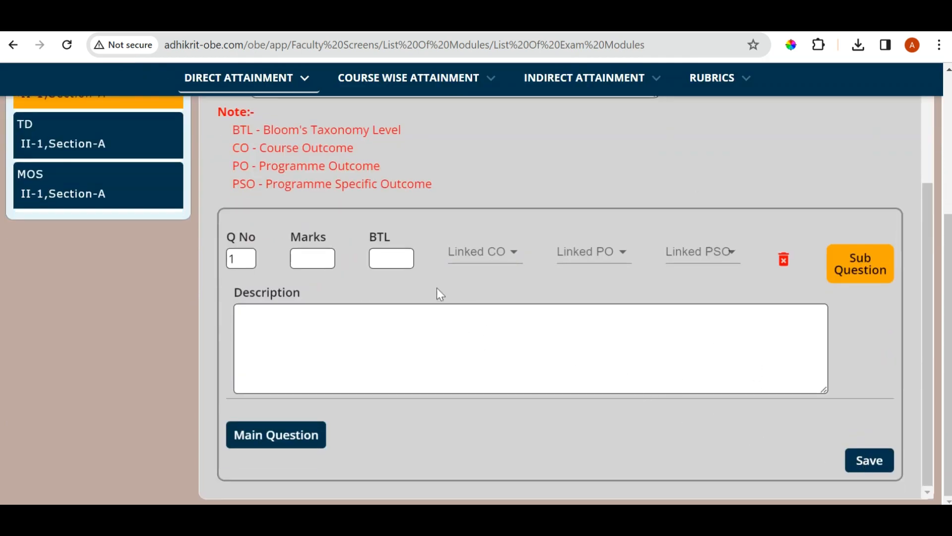
scroll(529, 317, up, 3)
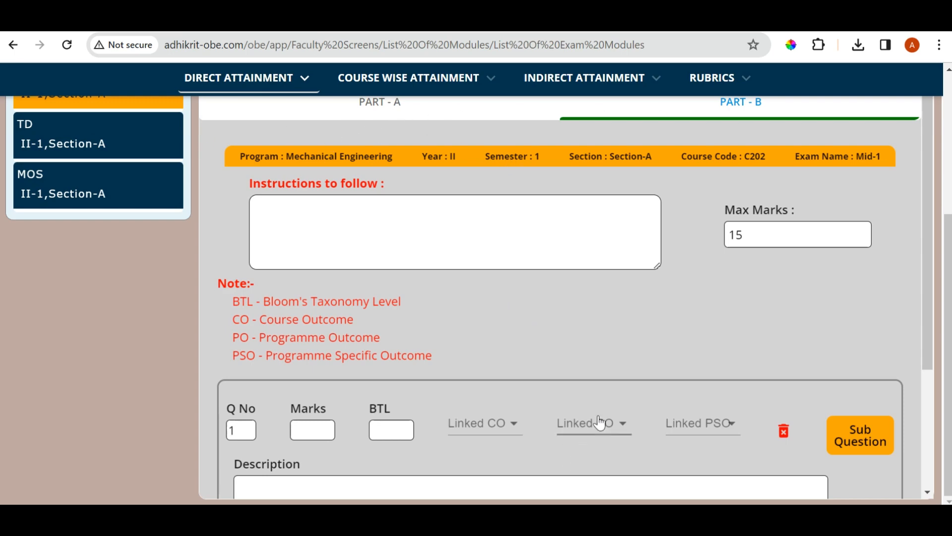
scroll(602, 423, down, 3)
scroll(337, 341, up, 7)
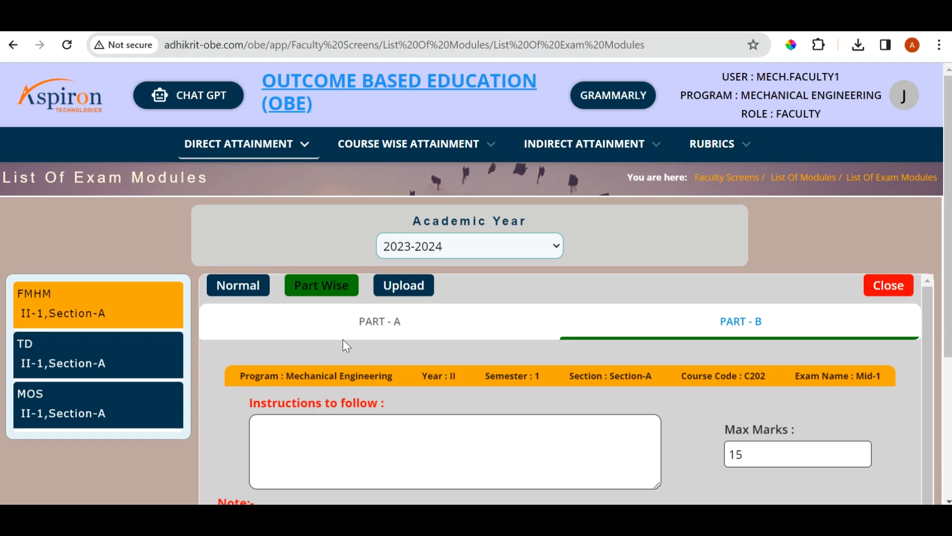
Choose coPoMappingExcel-2024-03-16_13_51_15.xlsx in the Mid-1 question paper upload form and close the form without uploading
click(415, 294)
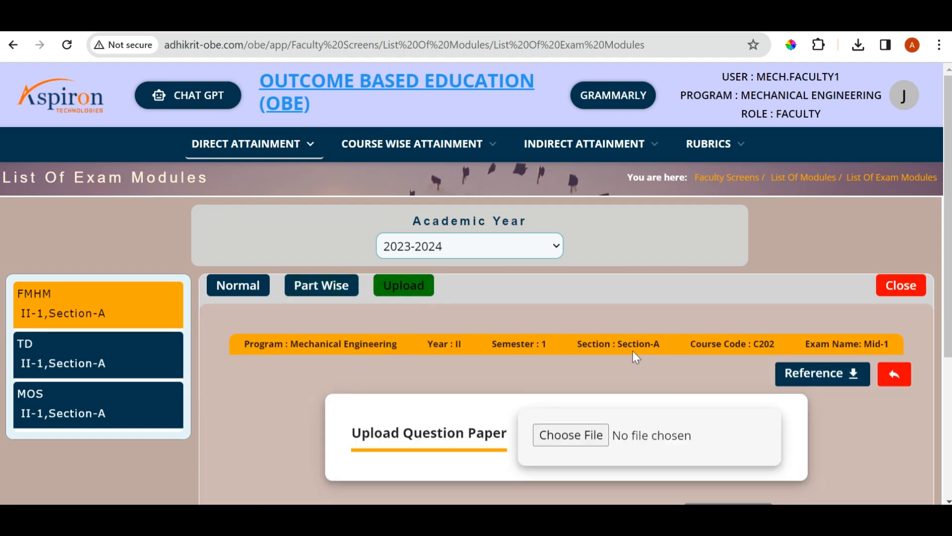
scroll(633, 350, down, 2)
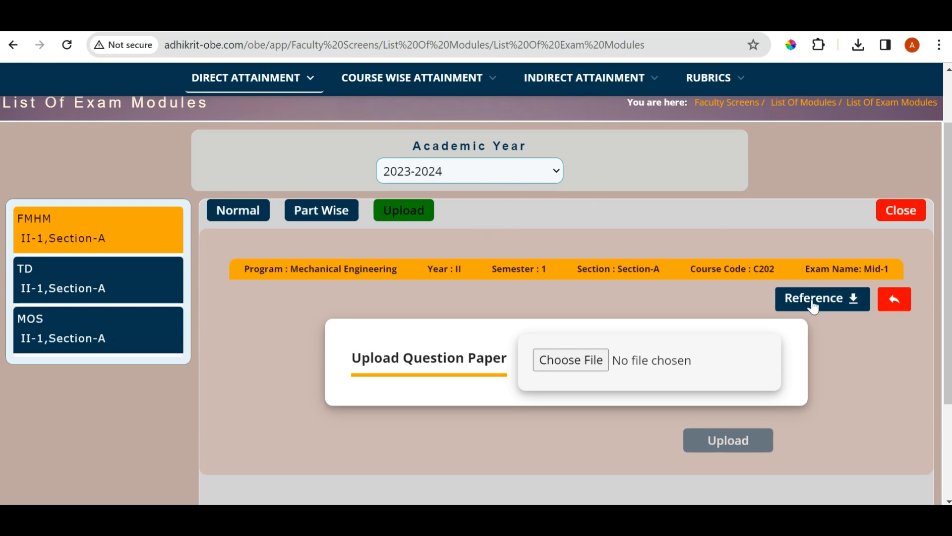
click(571, 360)
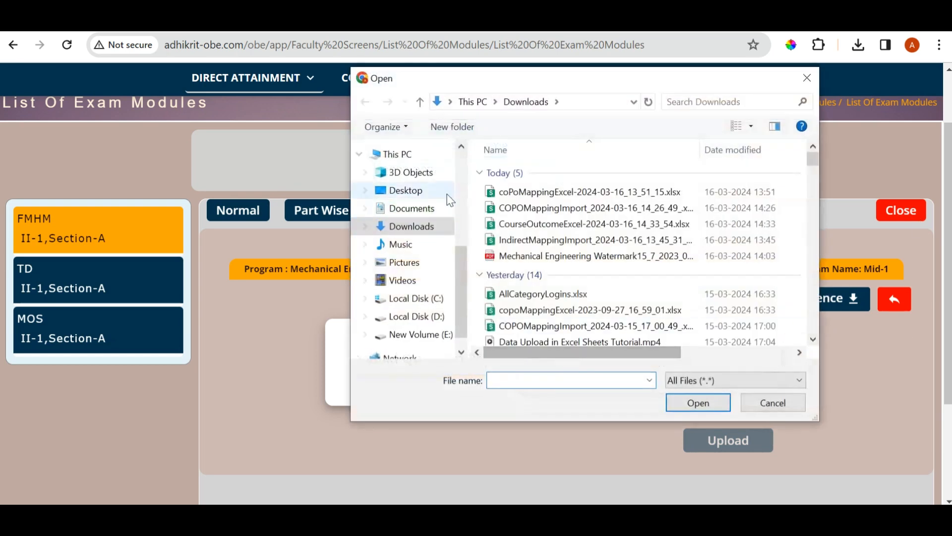
click(590, 192)
click(696, 402)
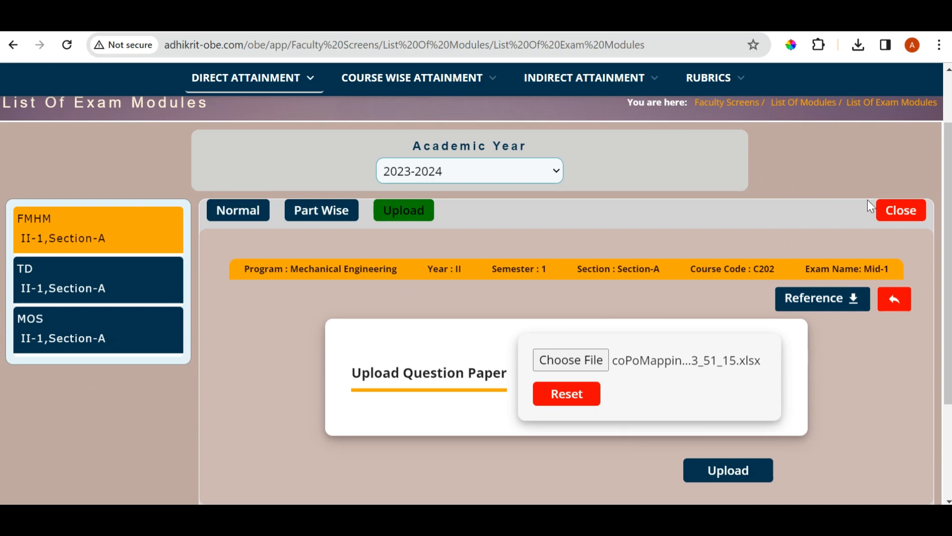
click(898, 217)
Open the question analysis for the Mid-1 exam and examine its student table
scroll(585, 466, down, 3)
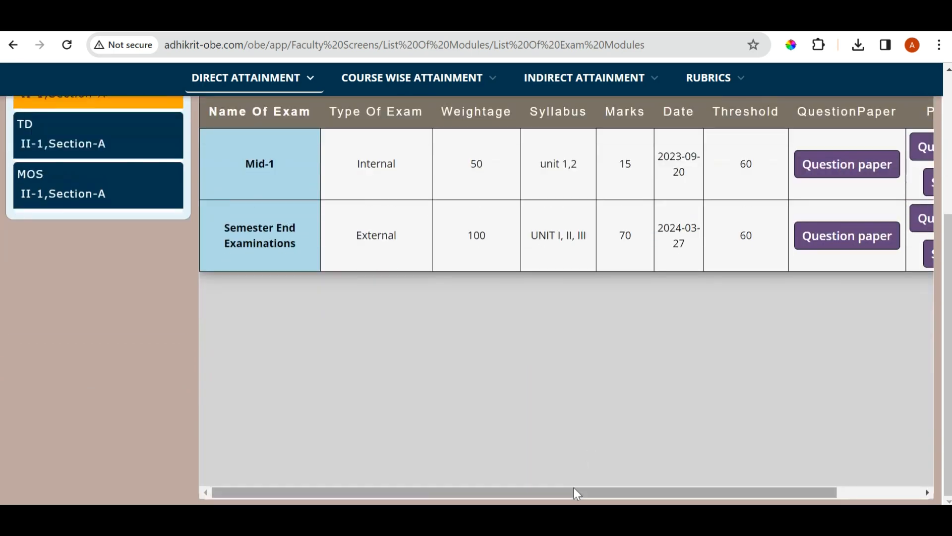
click(574, 489)
scroll(814, 407, up, 3)
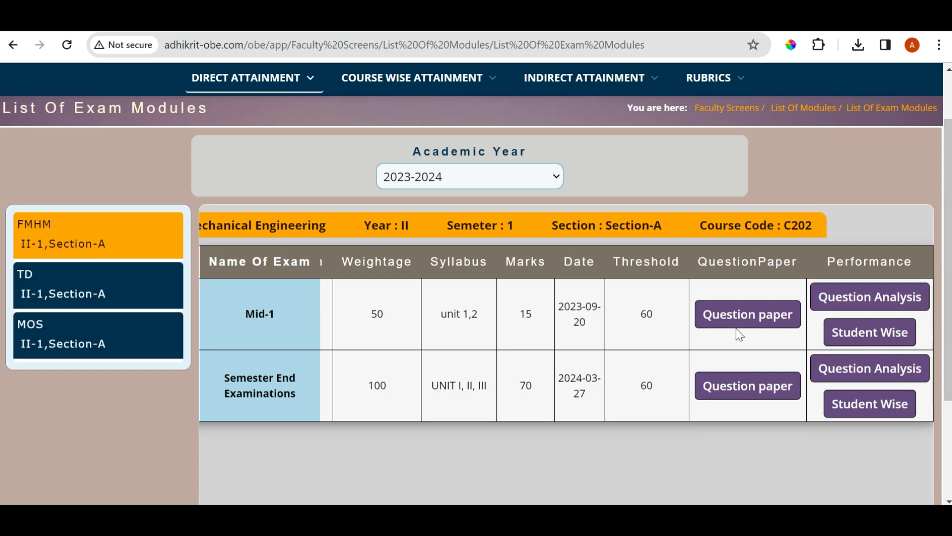
click(888, 310)
scroll(516, 325, down, 3)
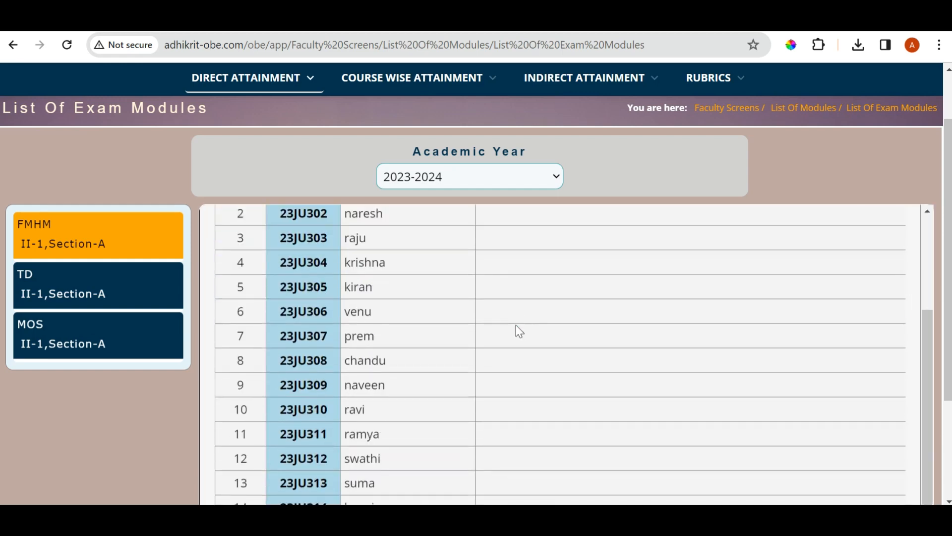
scroll(516, 325, up, 3)
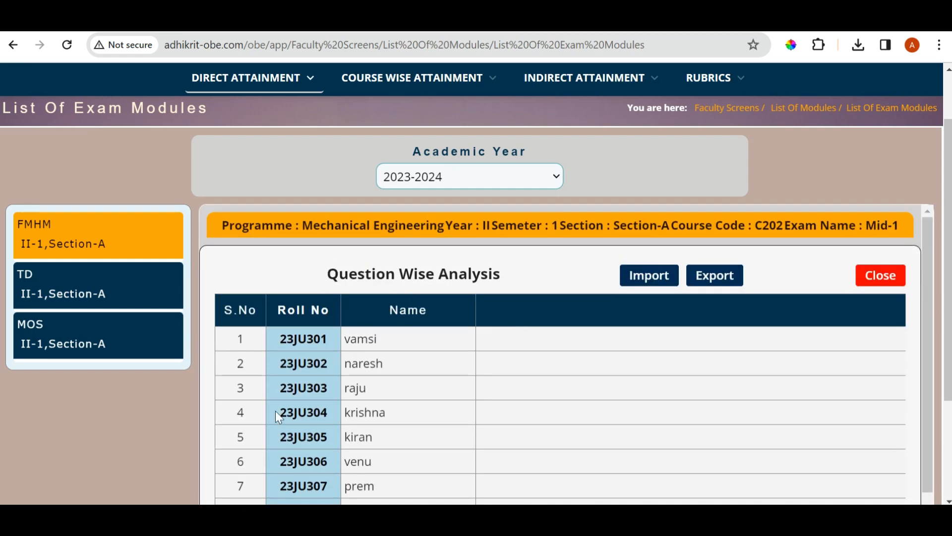
scroll(537, 362, down, 2)
scroll(540, 359, up, 2)
scroll(538, 325, down, 5)
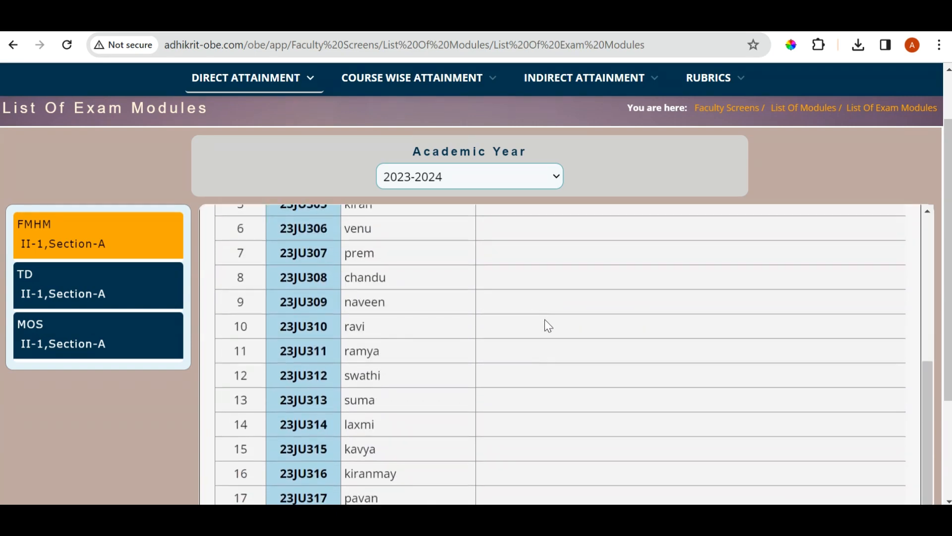
scroll(546, 318, up, 5)
Download the question-wise import sheet for Mid-1, inspect its roll number and student name columns, and close the spreadsheet
click(649, 276)
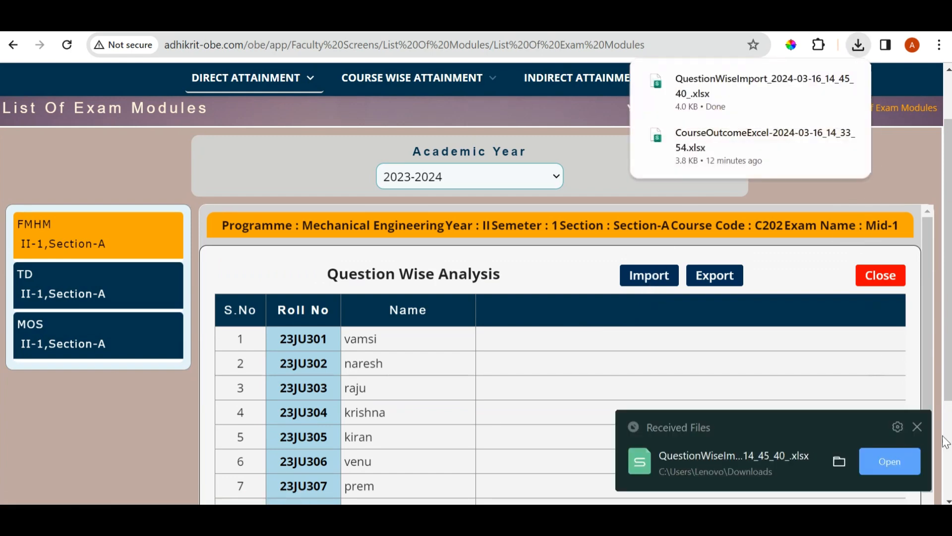
click(918, 428)
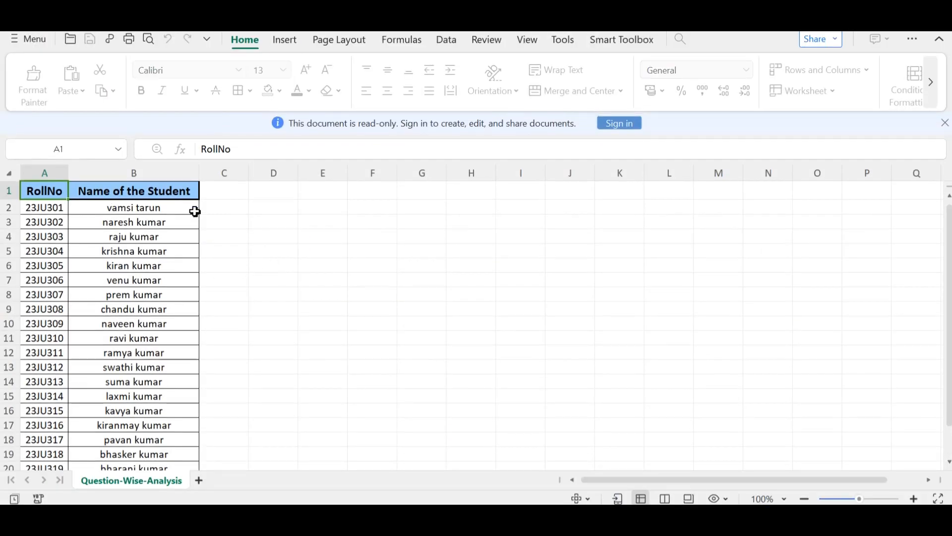
click(241, 207)
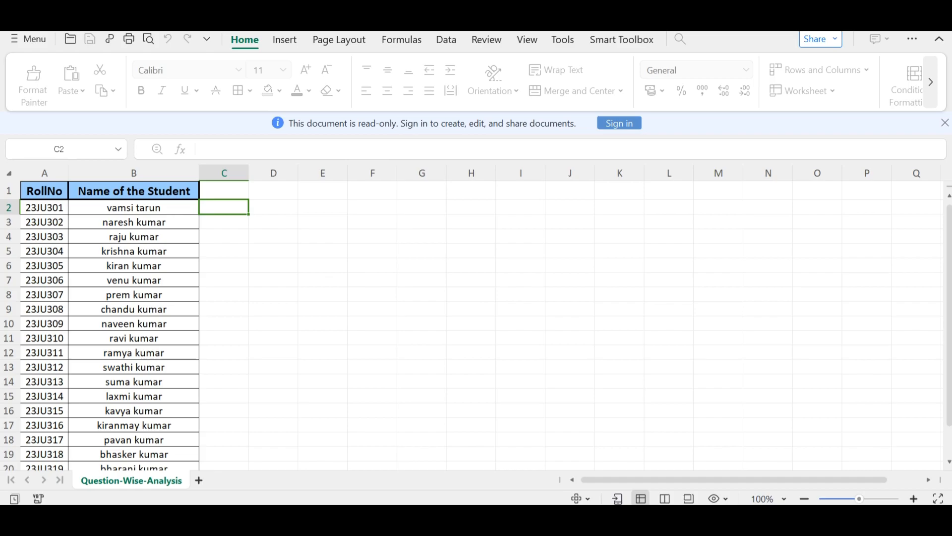
click(939, 15)
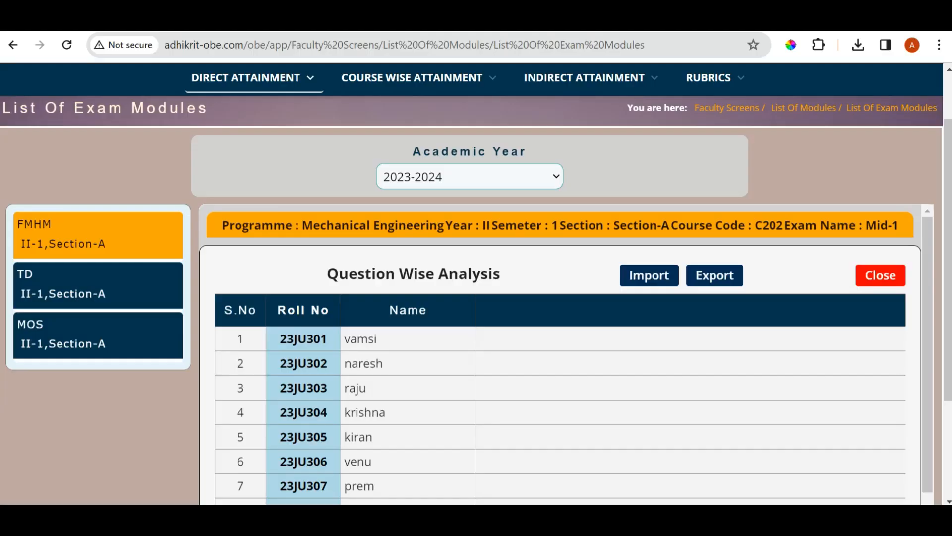
Choose coPoMappingExcel-2024-03-16_13_51_15.xlsx in the question-wise upload form and close the form without uploading
click(714, 287)
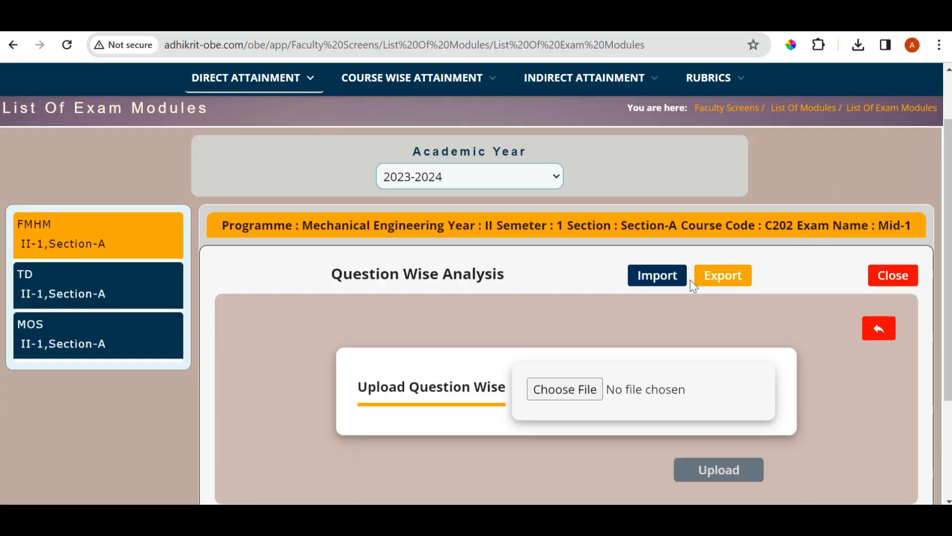
click(576, 395)
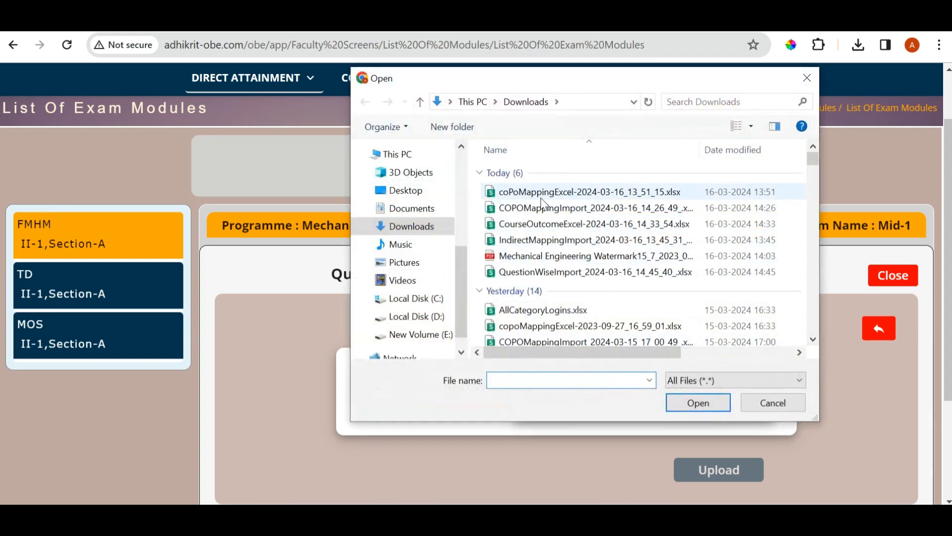
click(554, 197)
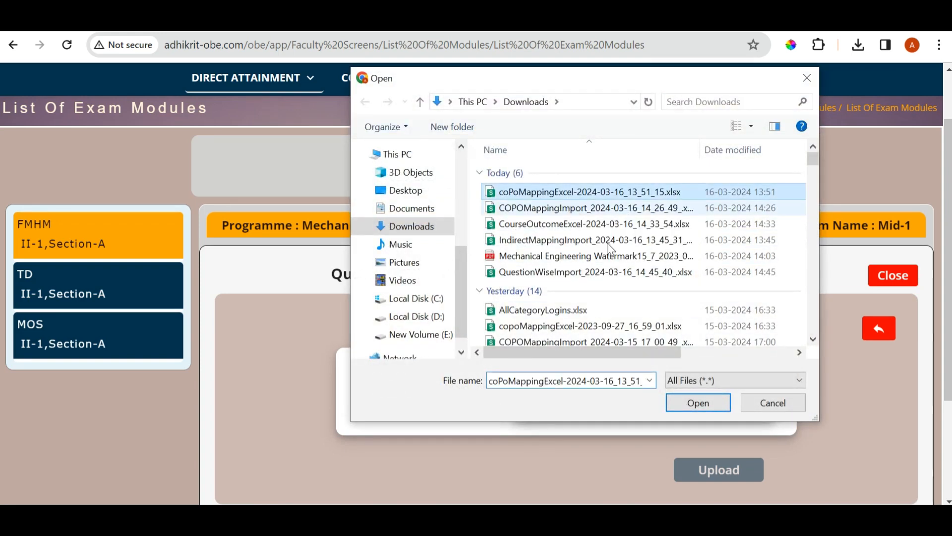
click(698, 403)
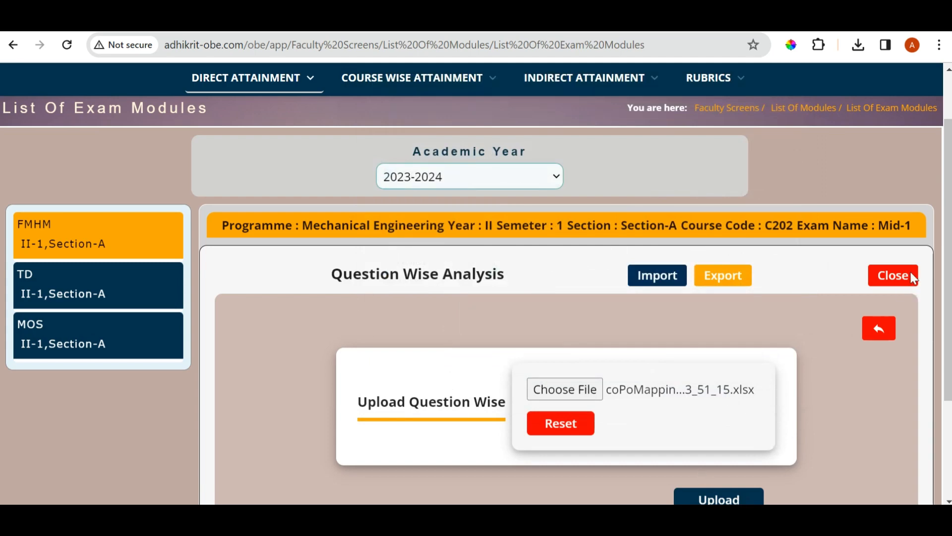
click(893, 276)
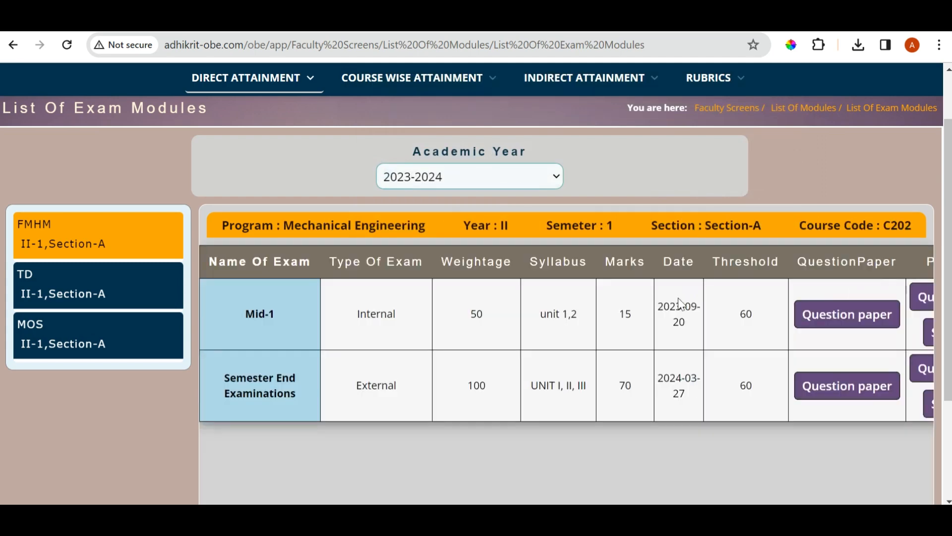
Reopen the Mid-1 question analysis, review the student table again and return to the exam list
click(916, 297)
scroll(528, 336, down, 3)
scroll(526, 337, up, 3)
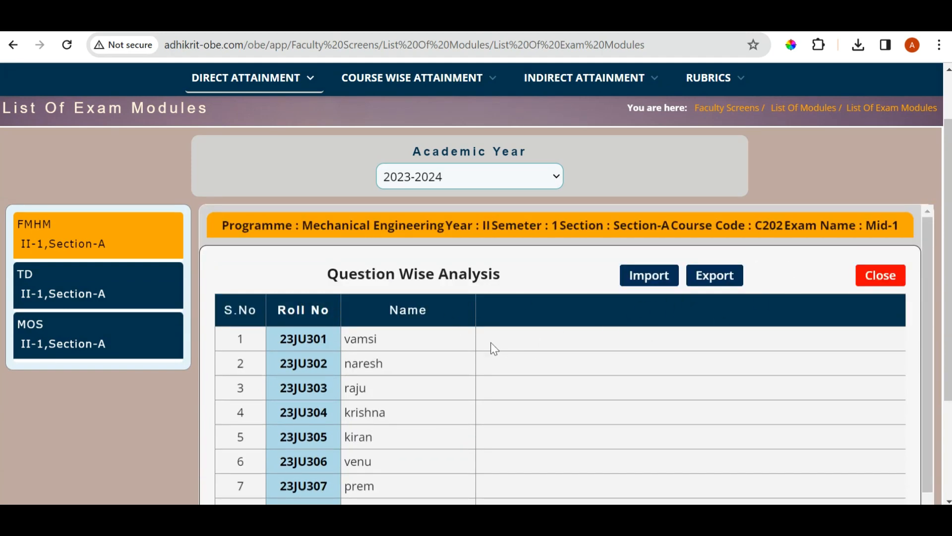
scroll(544, 352, down, 10)
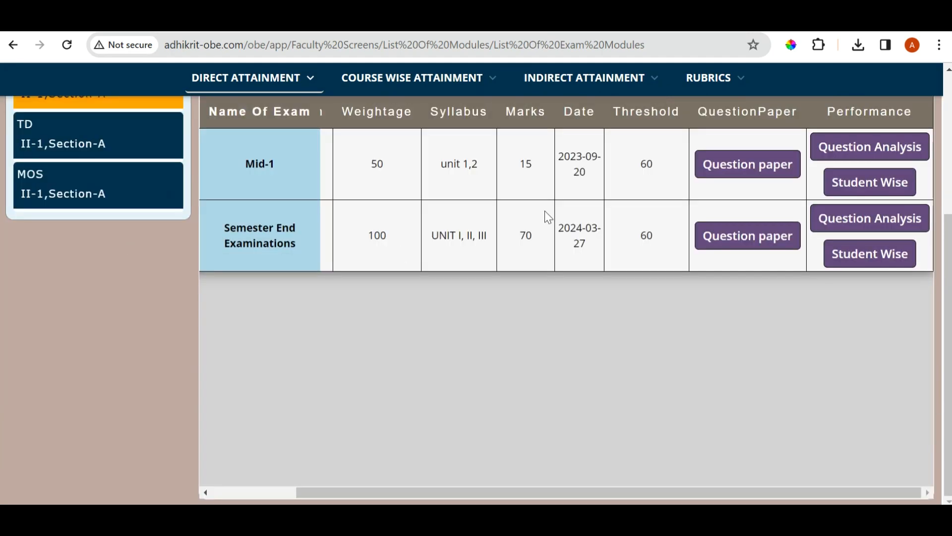
Open the student-wise scores for Mid-1 and enter 13, 12, 15, 12, 11, 12 and 10 for the first seven students
click(878, 189)
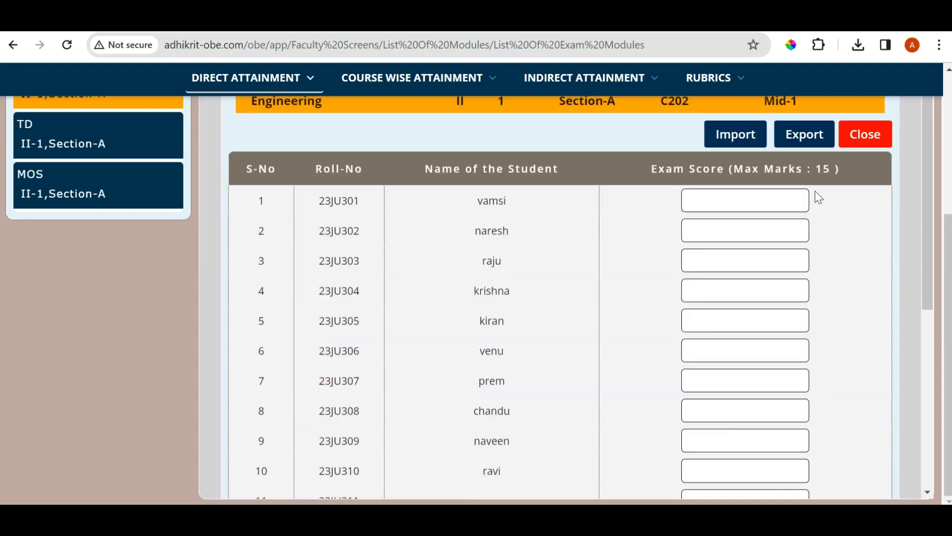
scroll(694, 248, up, 3)
scroll(411, 330, down, 3)
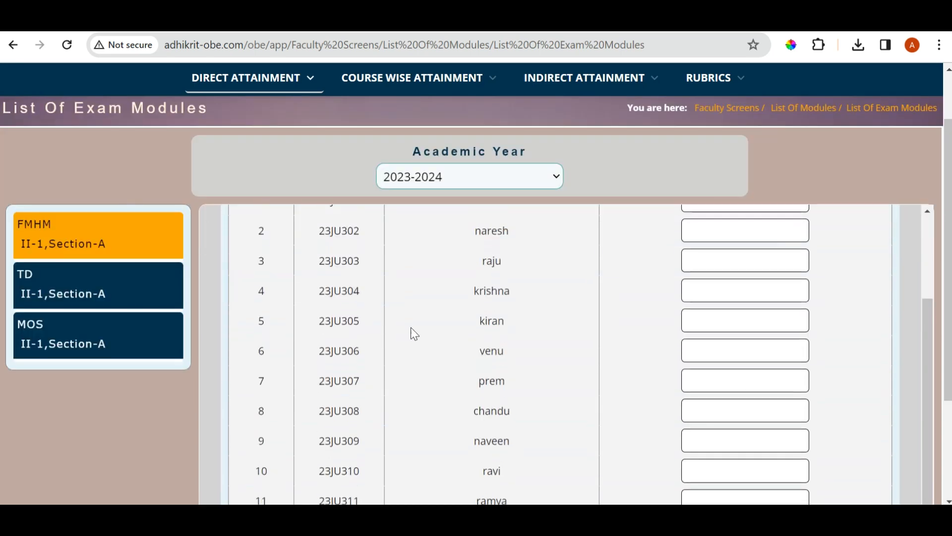
scroll(605, 353, up, 3)
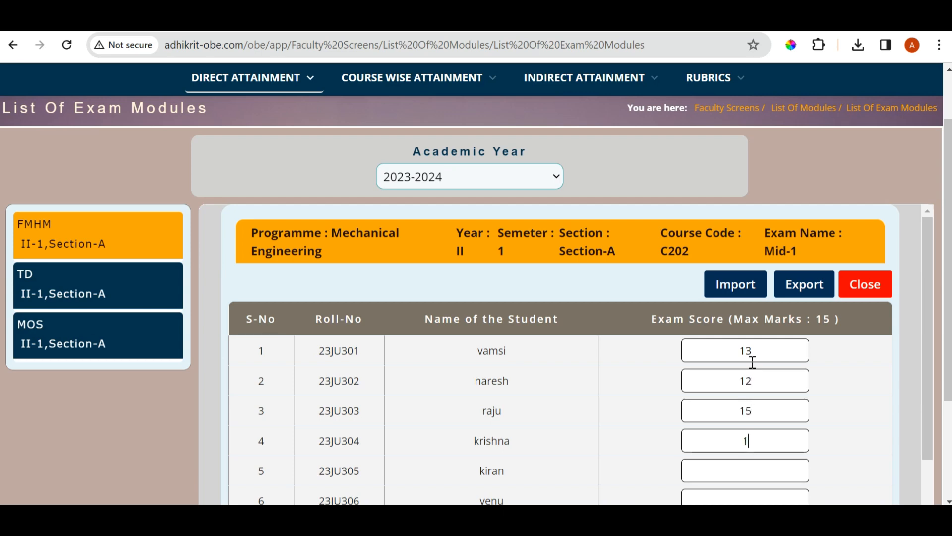
key(Tab)
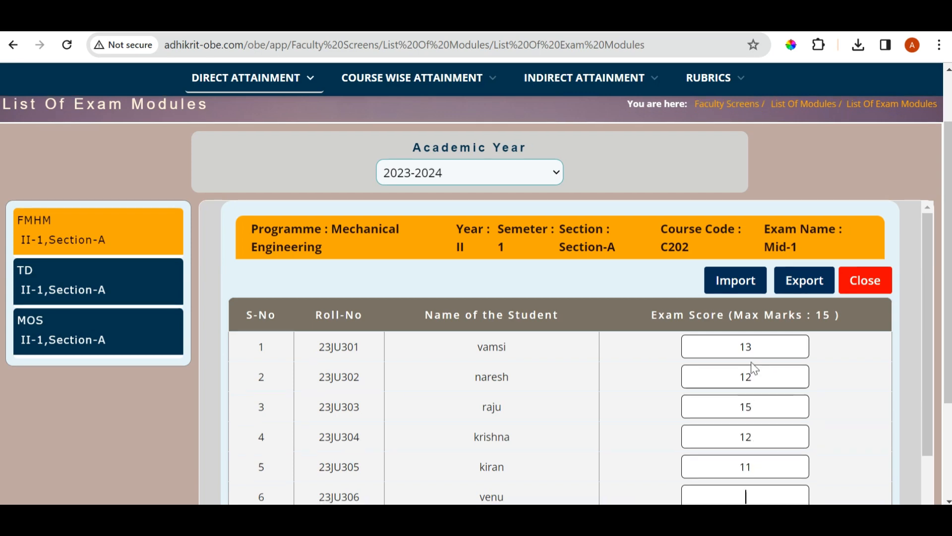
text(12)
scroll(751, 368, down, 3)
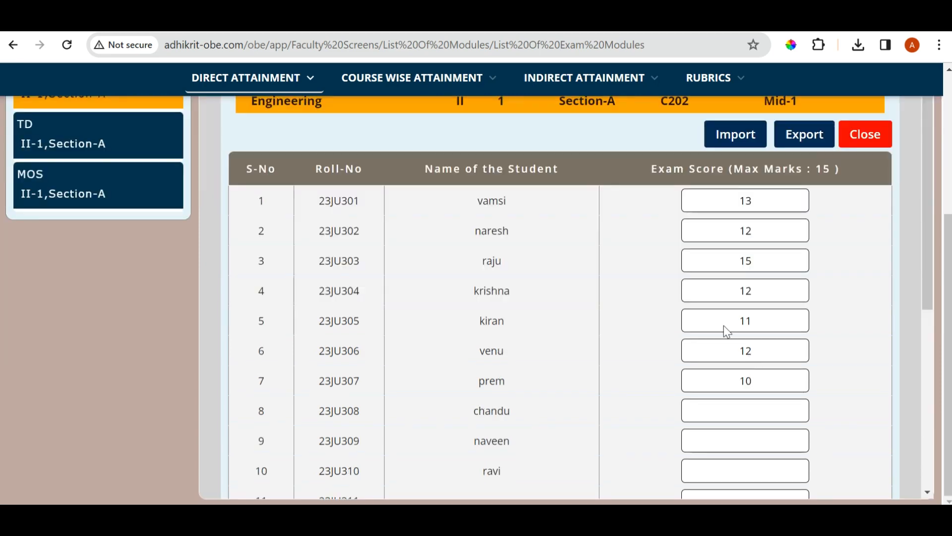
Check the student-wise score list for Mid-1 and submit the exam scores
scroll(645, 376, down, 5)
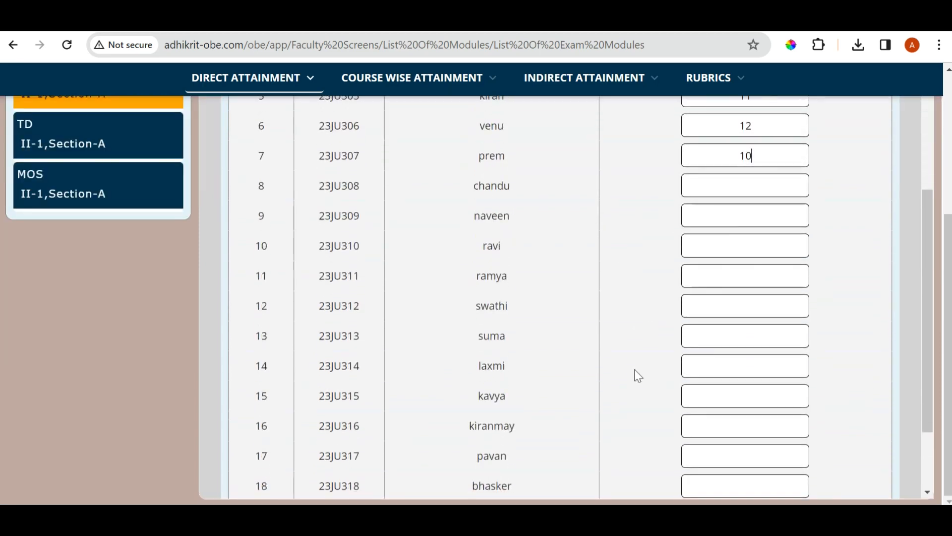
scroll(615, 348, up, 5)
scroll(616, 342, down, 6)
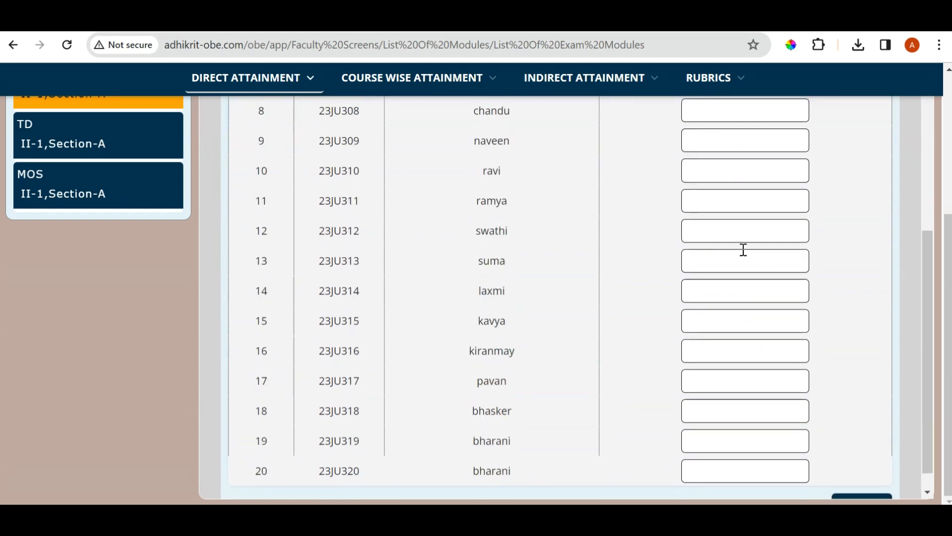
scroll(734, 248, up, 2)
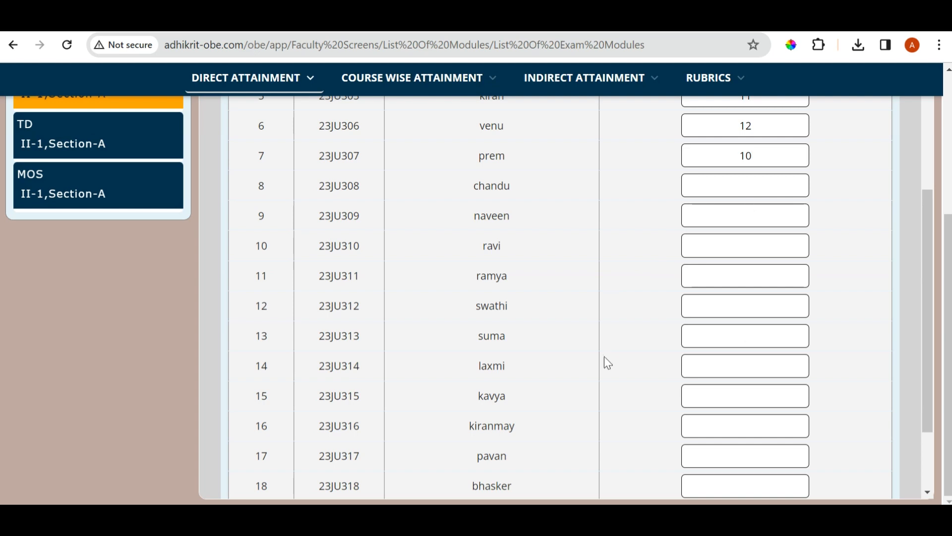
scroll(601, 349, down, 2)
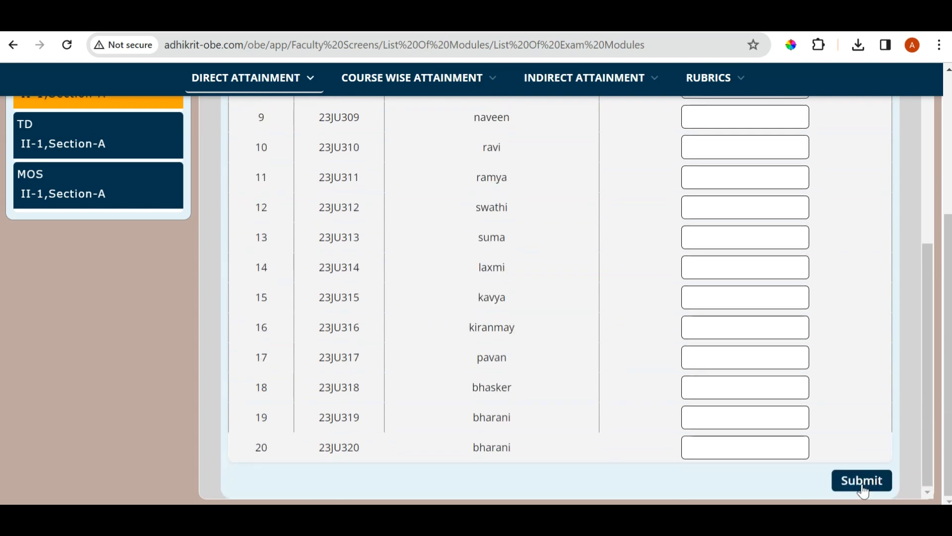
click(863, 489)
scroll(608, 327, up, 4)
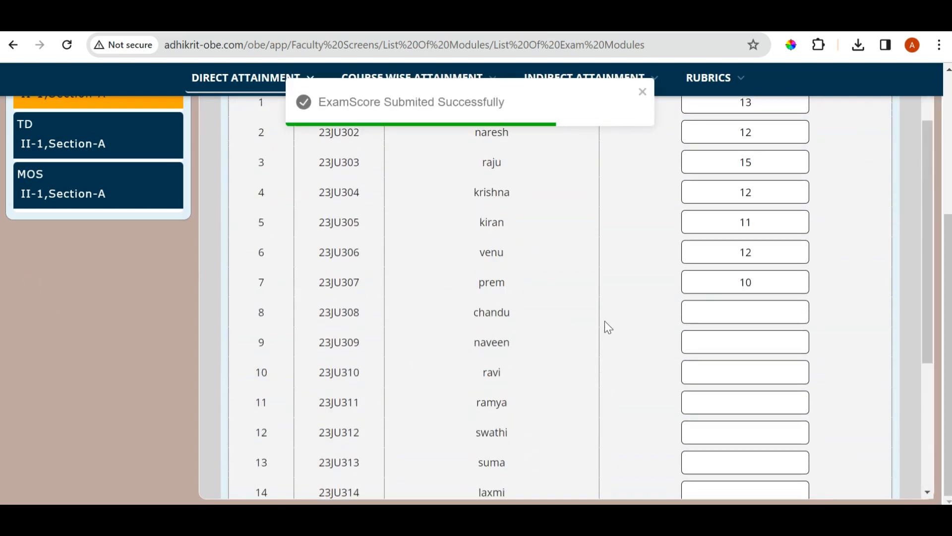
Open the downloaded marks template QuestionWiseImport_2024-03-16_14_48_58_.xlsx, check its columns and return to the student-wise scores in the portal
scroll(608, 327, up, 2)
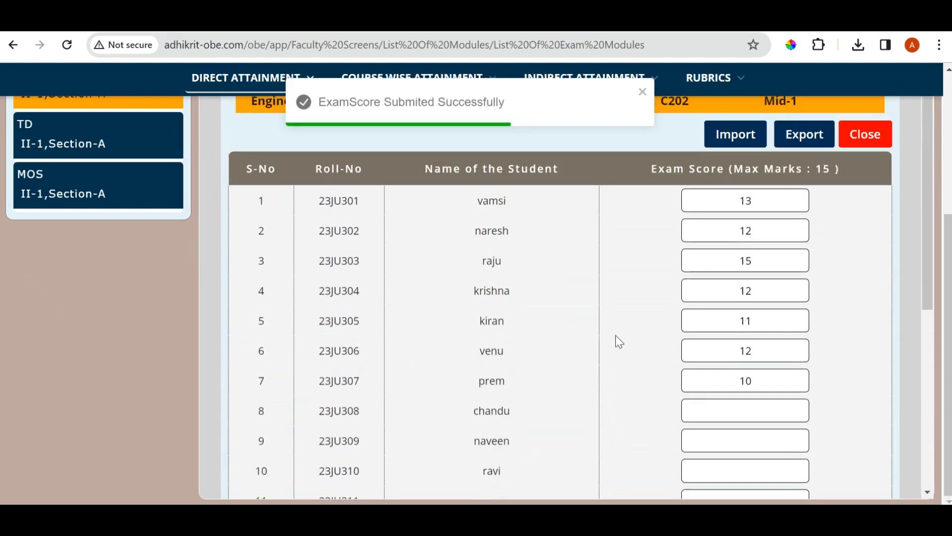
click(642, 92)
scroll(609, 232, up, 4)
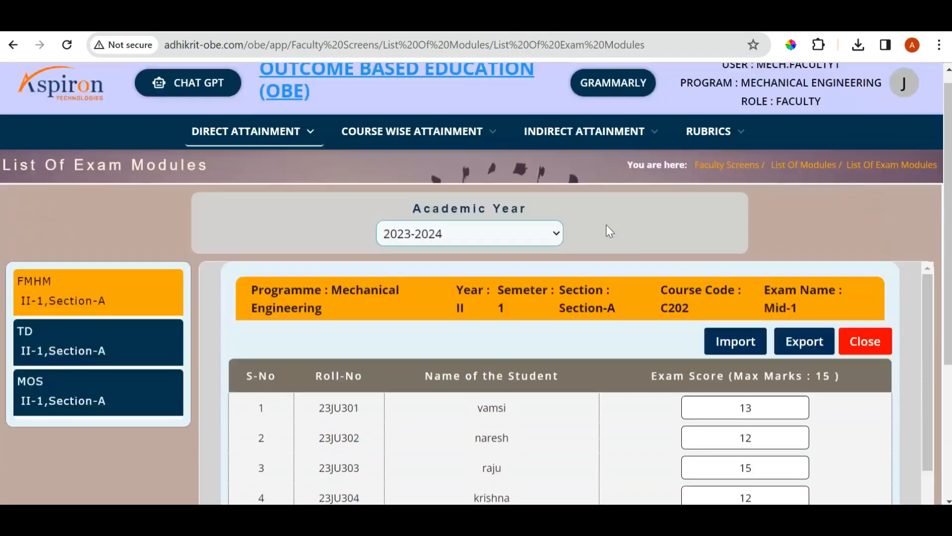
scroll(599, 249, down, 3)
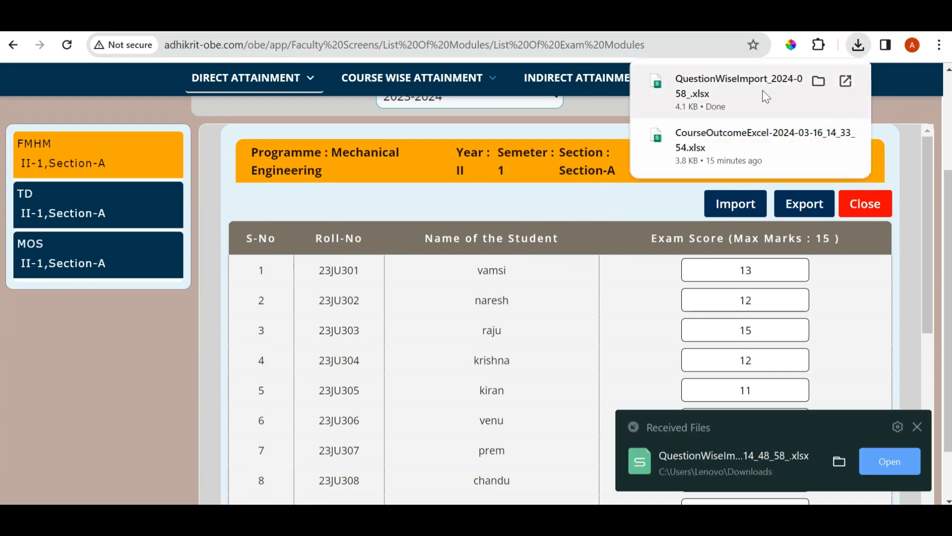
click(744, 89)
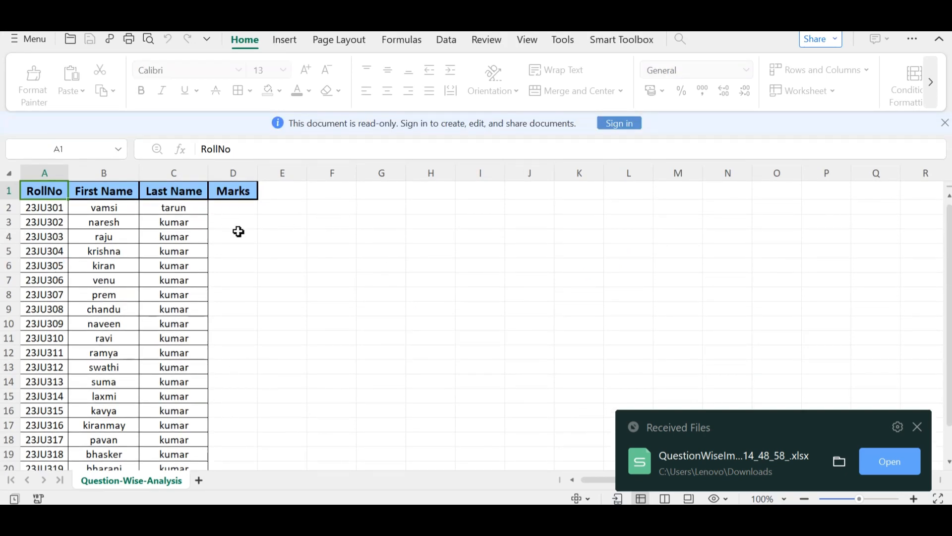
key(alt+Tab)
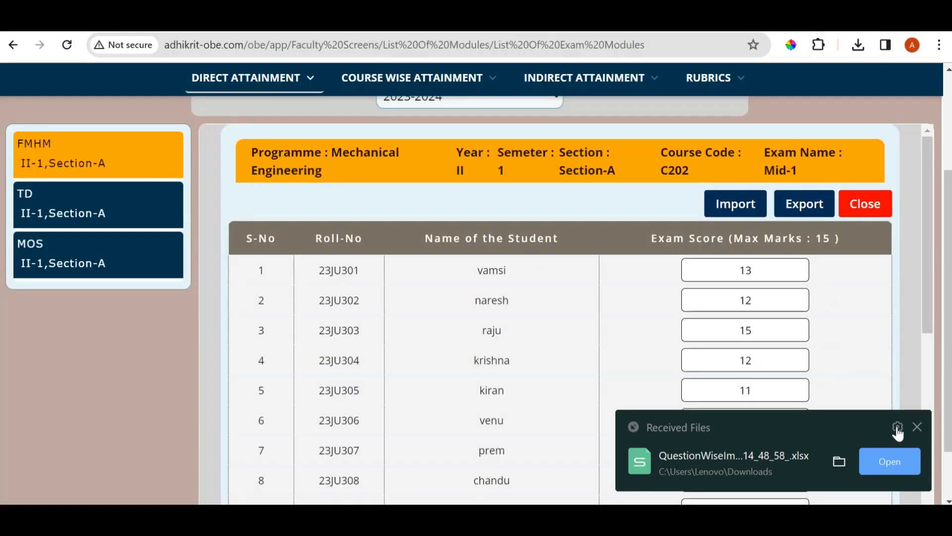
click(918, 426)
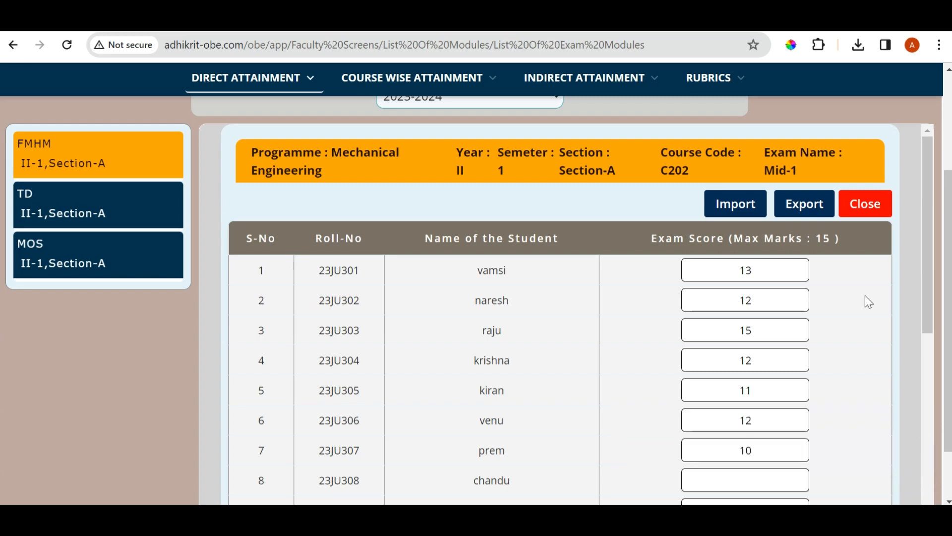
Open the student-wise upload form for Mid-1, cancel choosing a file and review the attainment tables below the form
click(803, 208)
click(546, 318)
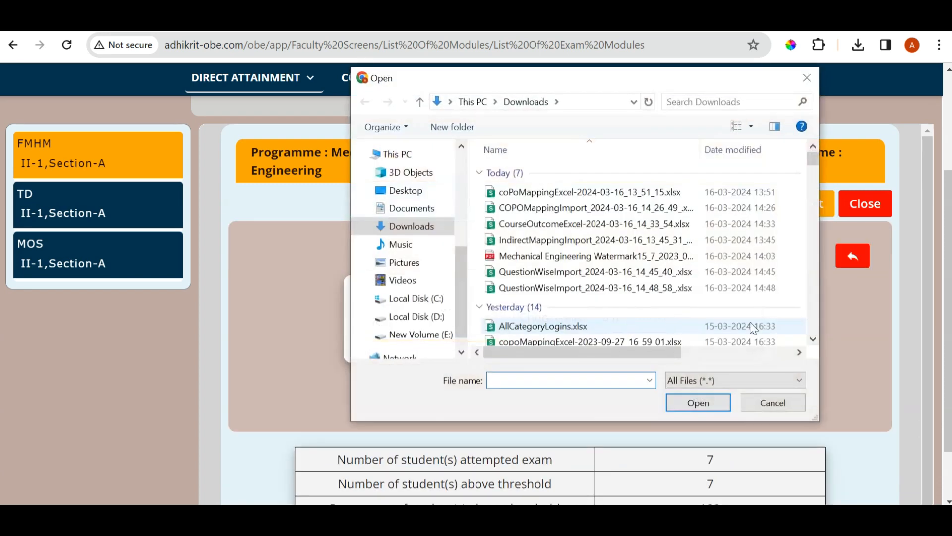
click(774, 403)
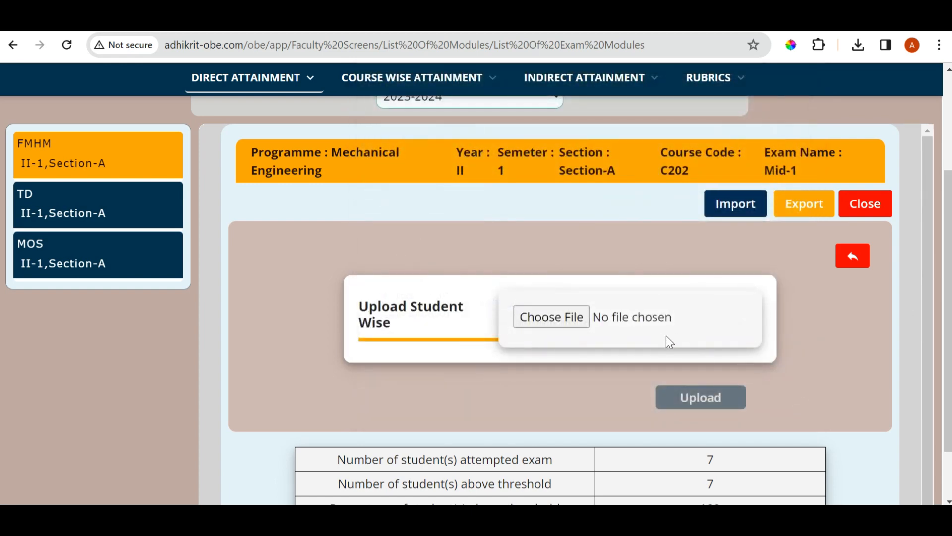
scroll(666, 338, down, 1)
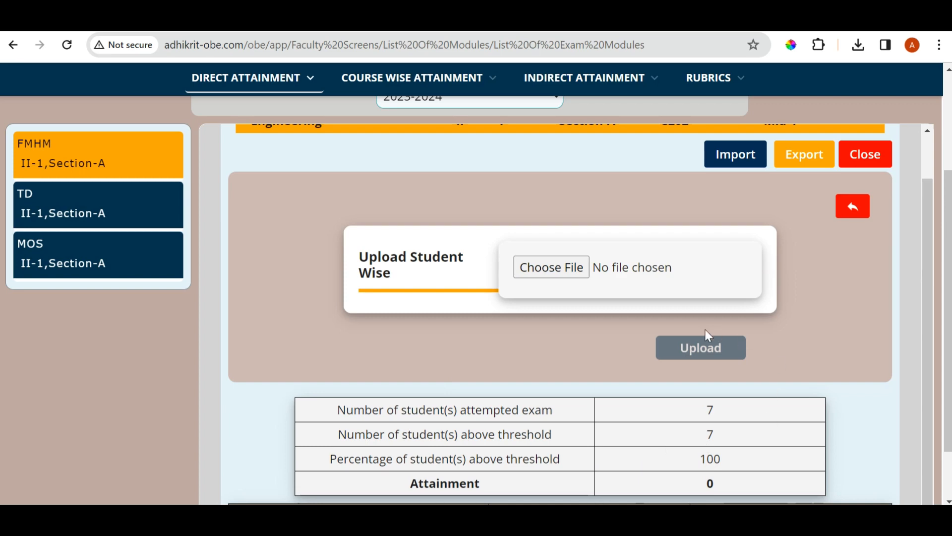
scroll(705, 330, up, 1)
scroll(703, 330, down, 1)
scroll(505, 401, down, 1)
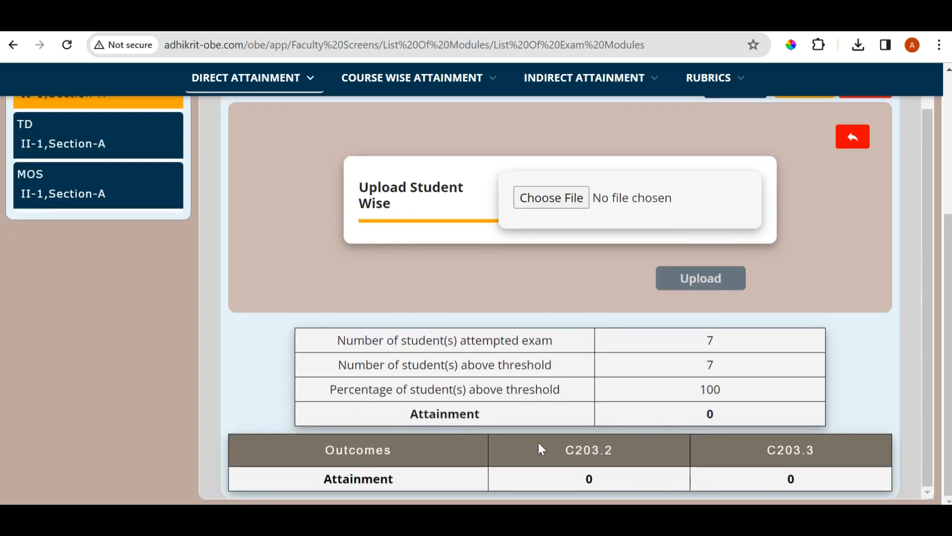
scroll(508, 288, up, 2)
Open the exam modules view for academic year 2023-2024 and display the exam list of the TD Section-A course
mouse_move(254, 78)
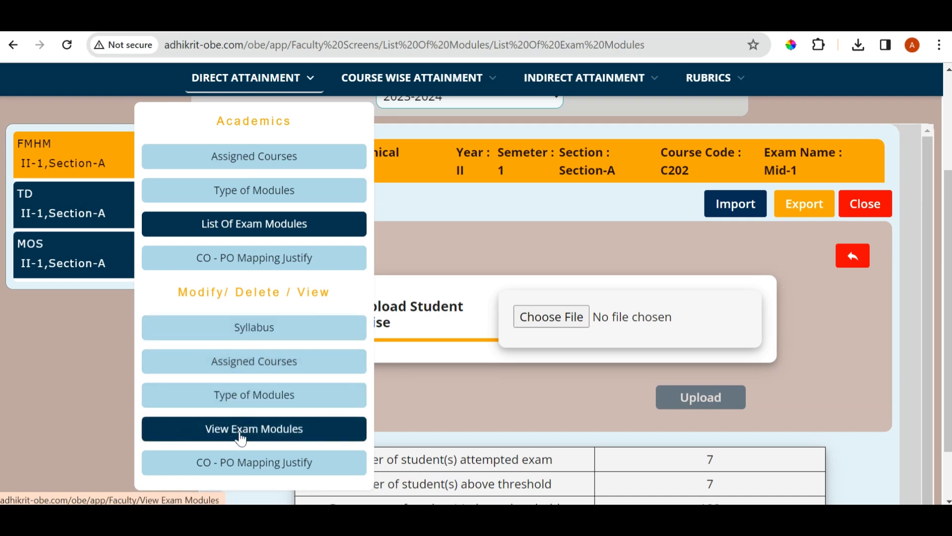
click(314, 439)
click(490, 252)
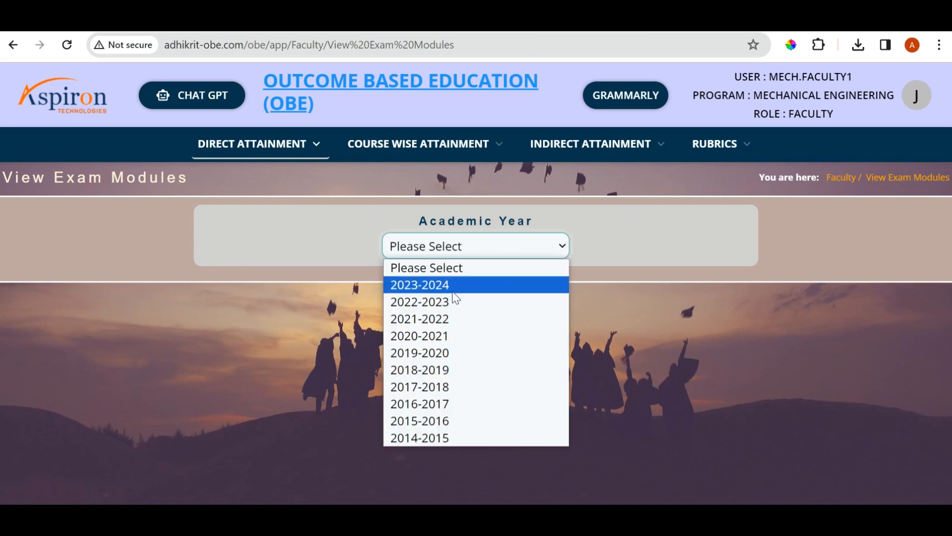
click(446, 286)
click(140, 361)
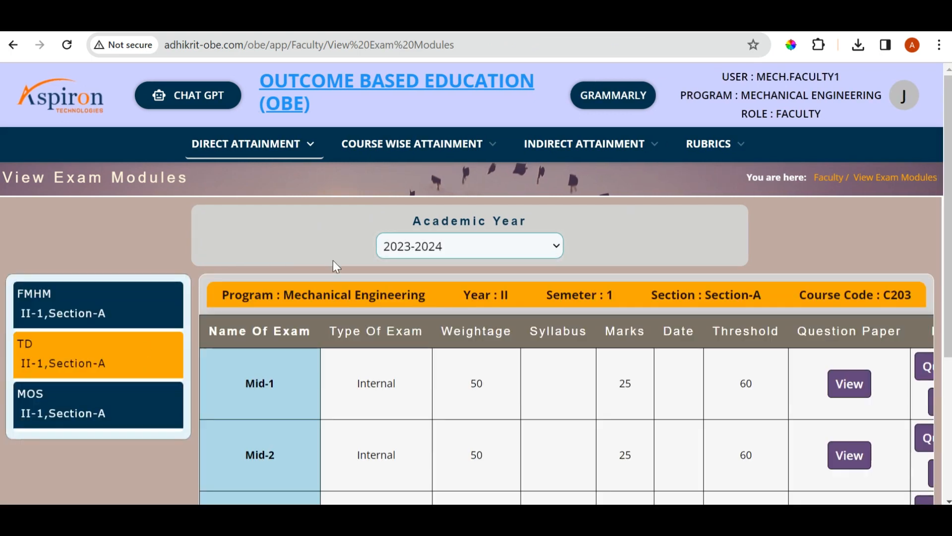
scroll(449, 352, down, 1)
scroll(525, 422, down, 3)
drag(656, 492, 744, 492)
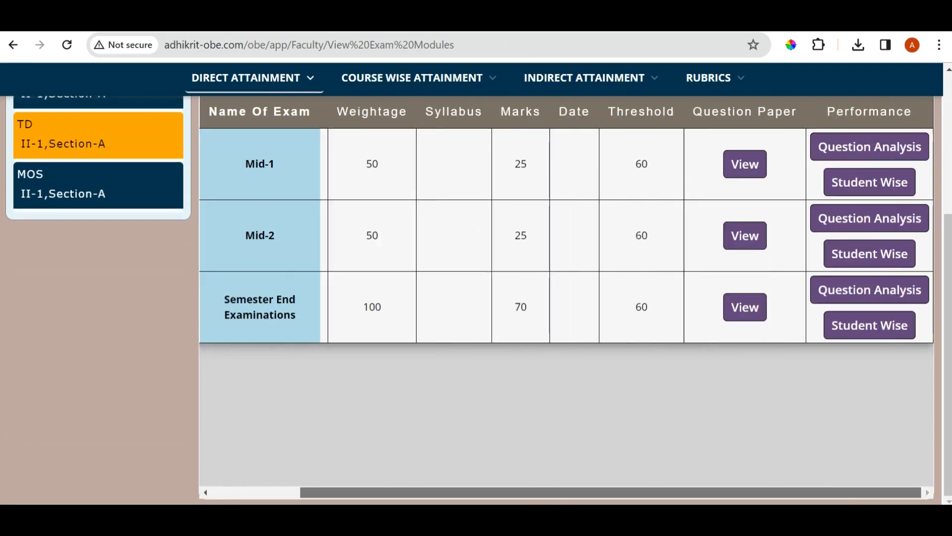
Open the TD Mid-1 question paper and review its questions, marks, course outcomes and BTL levels
click(747, 174)
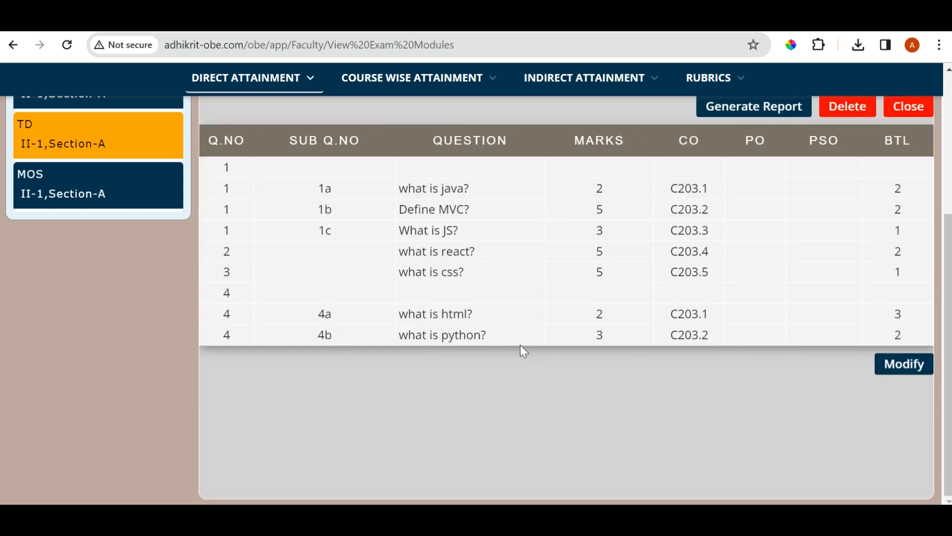
scroll(521, 344, up, 3)
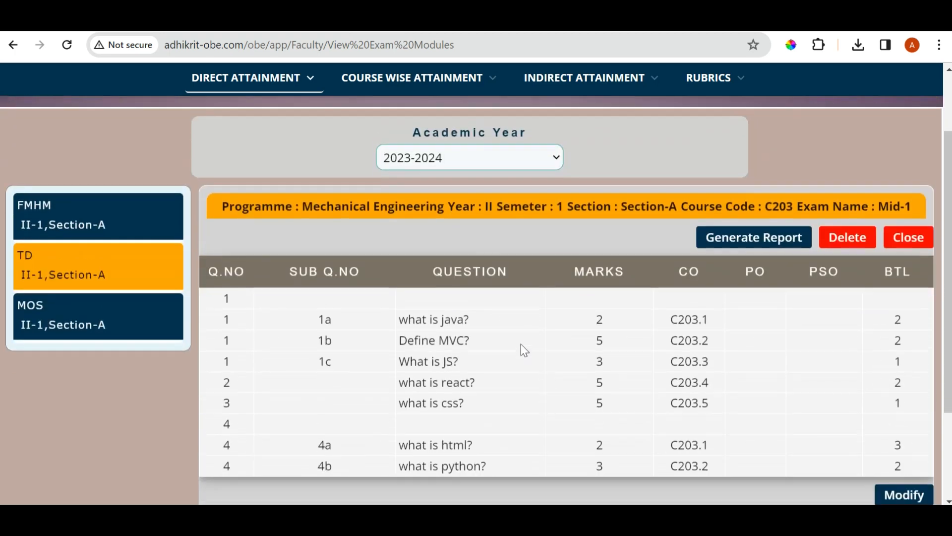
scroll(249, 267, down, 1)
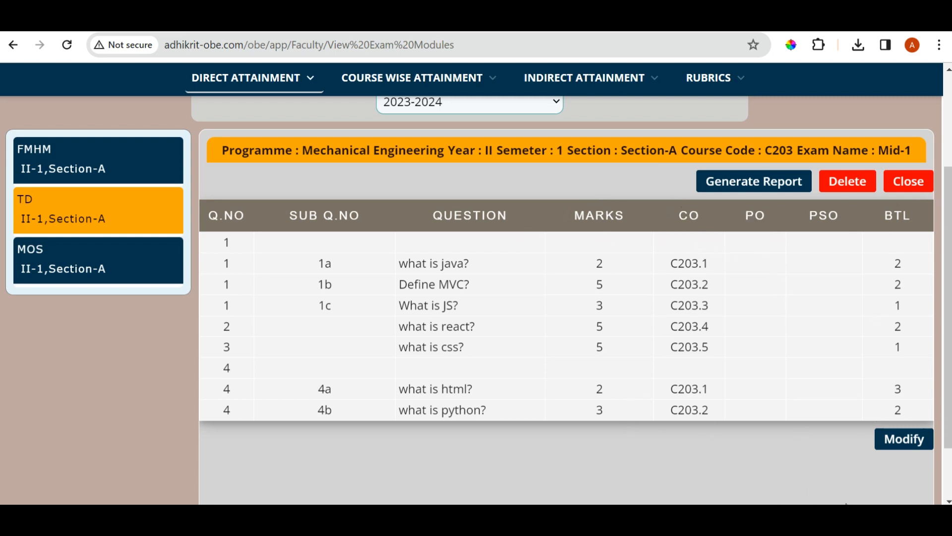
scroll(632, 444, down, 2)
scroll(640, 446, up, 2)
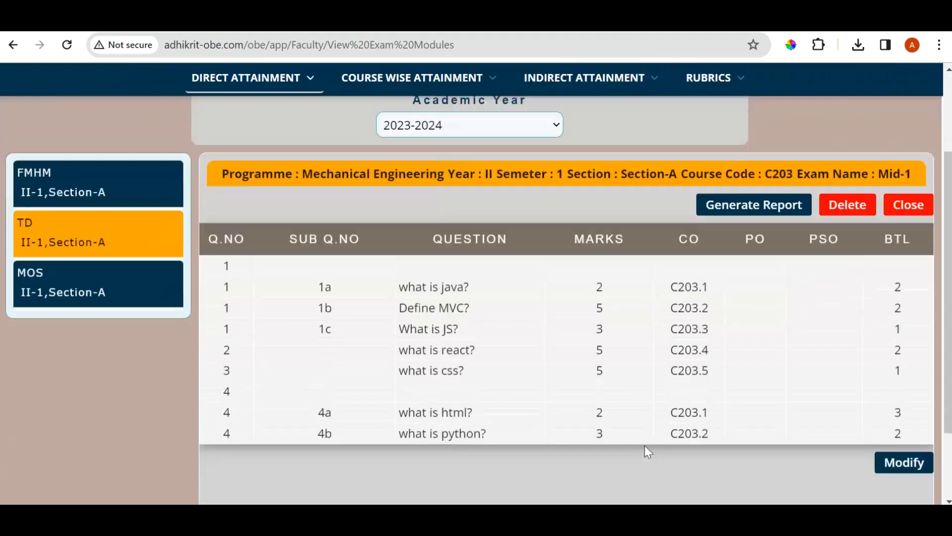
scroll(645, 446, down, 2)
Open the Mid-1 question paper for modification, look through its fields from first to last question and close it without changes
click(908, 364)
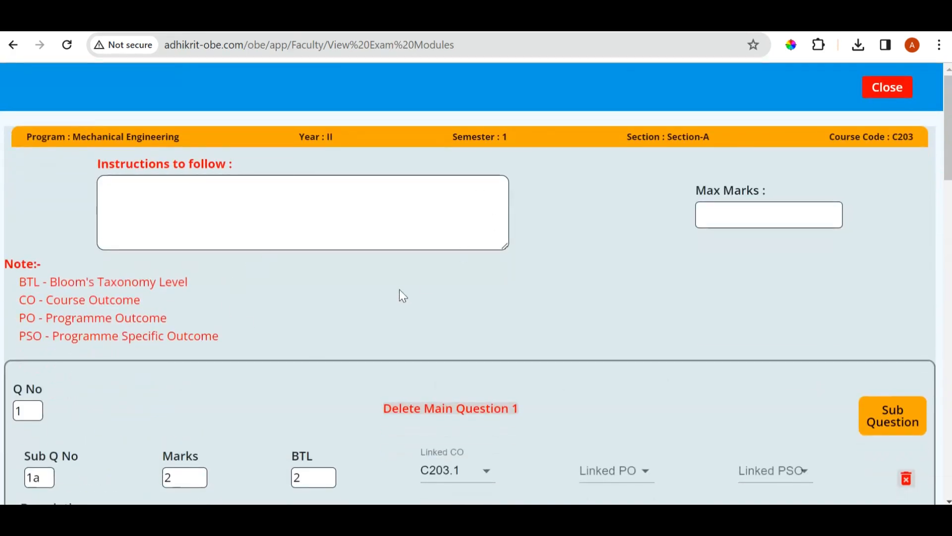
scroll(400, 292, down, 10)
scroll(403, 302, up, 10)
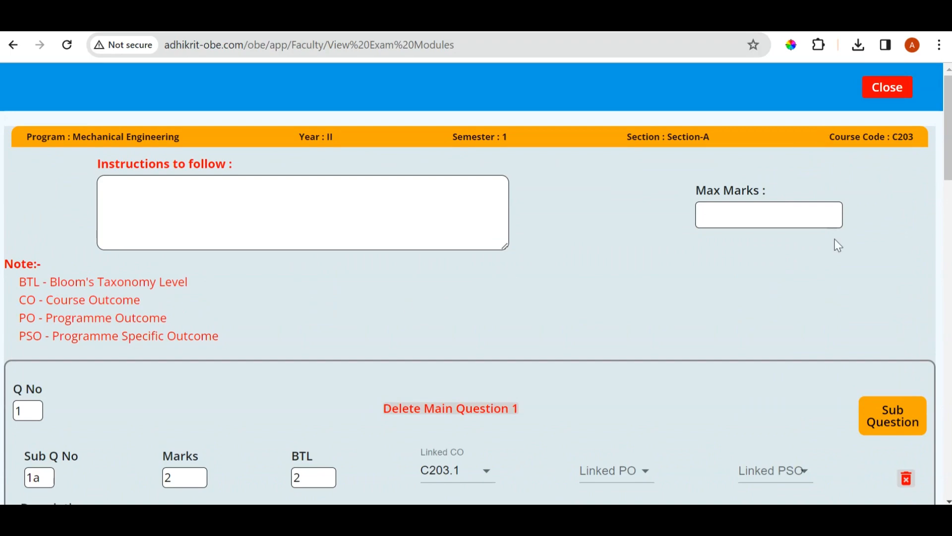
scroll(836, 238, down, 15)
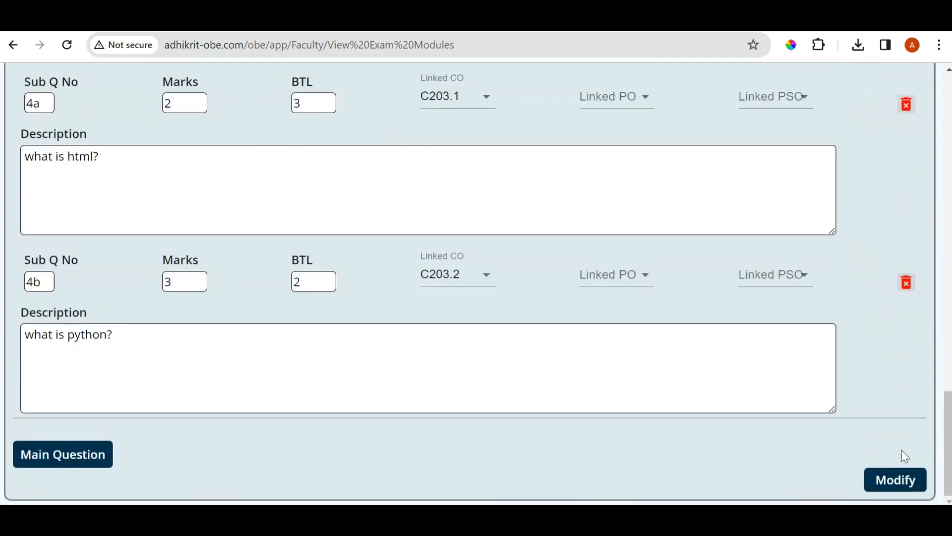
scroll(797, 393, up, 15)
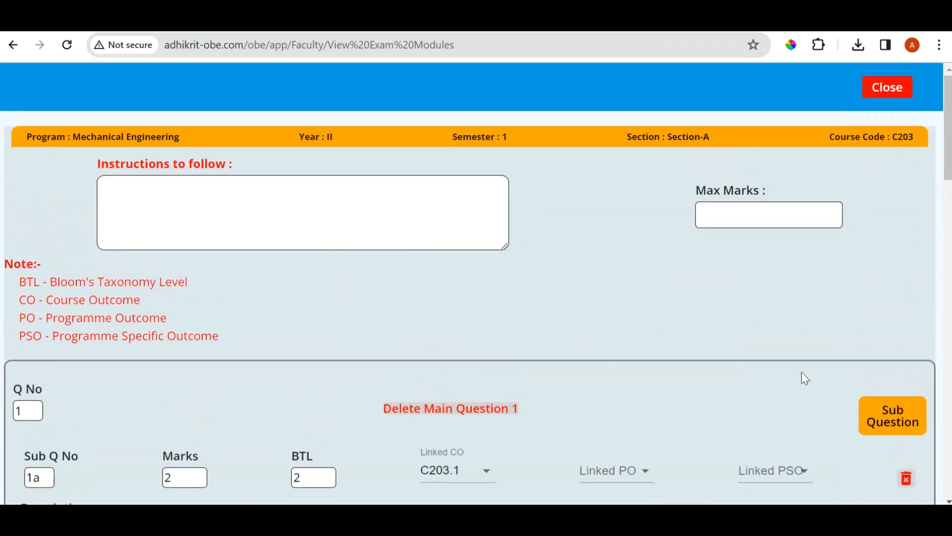
click(877, 94)
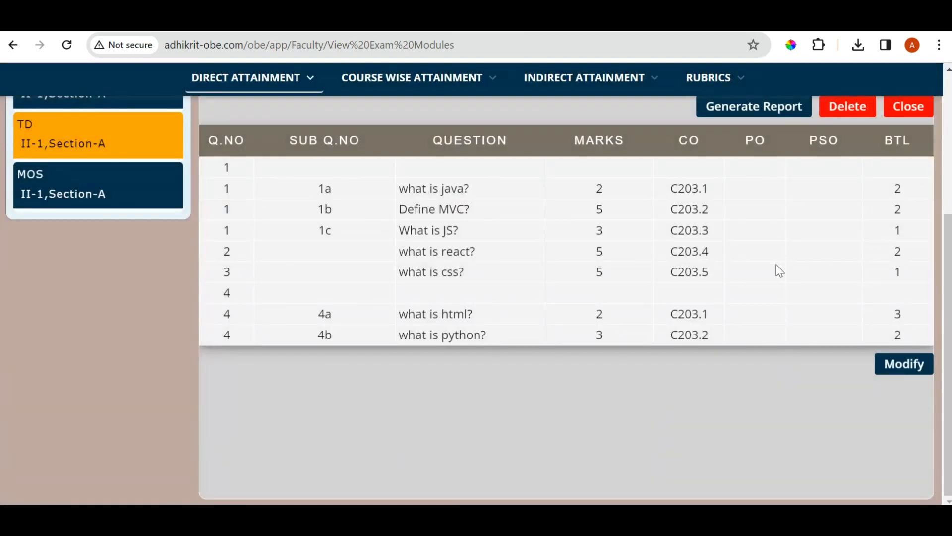
Return to the TD exam list, open the question analysis for Mid-1 and review the students' marks per question
scroll(779, 270, up, 3)
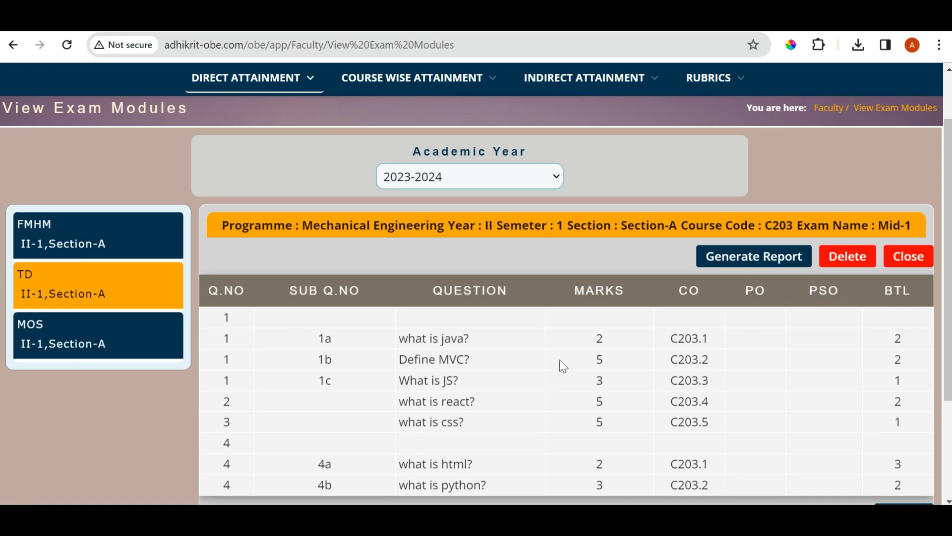
key(alt+Left)
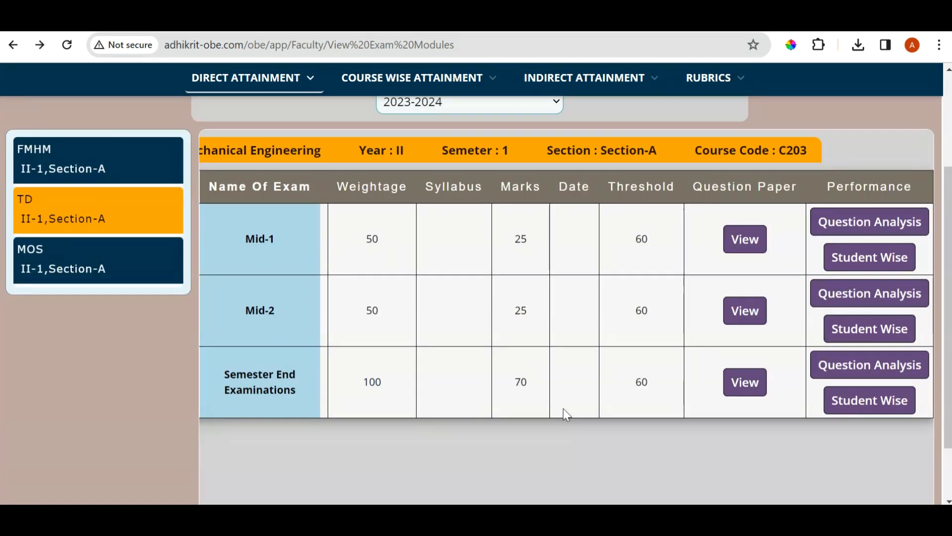
click(899, 228)
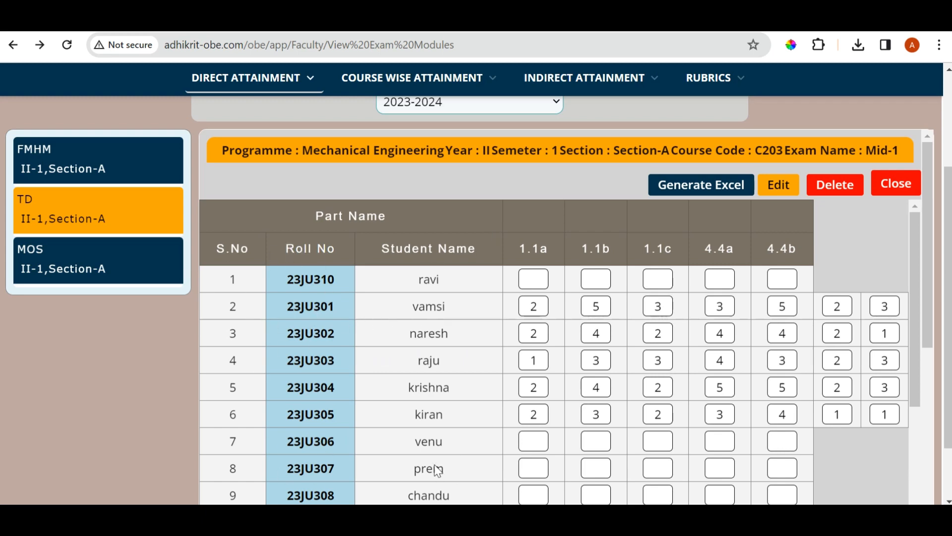
scroll(542, 366, up, 3)
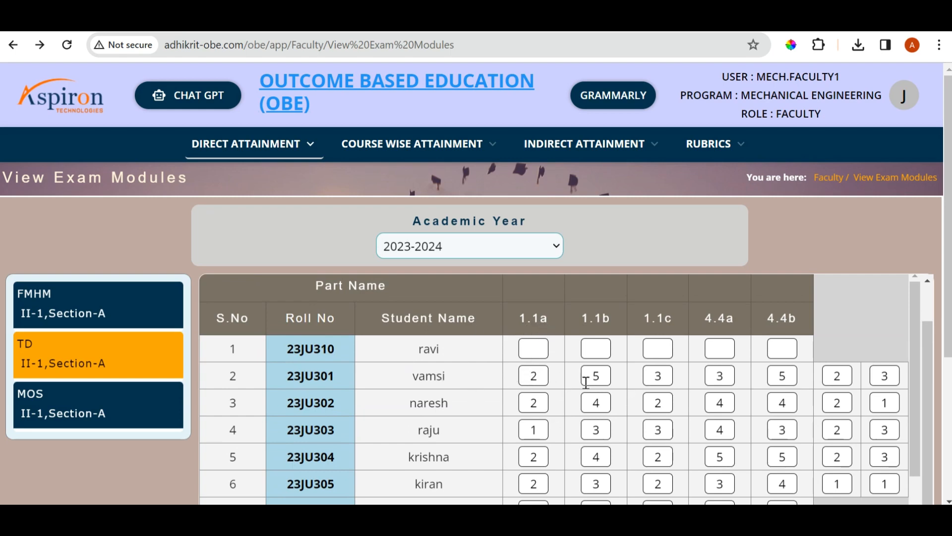
scroll(805, 352, down, 5)
scroll(806, 352, up, 5)
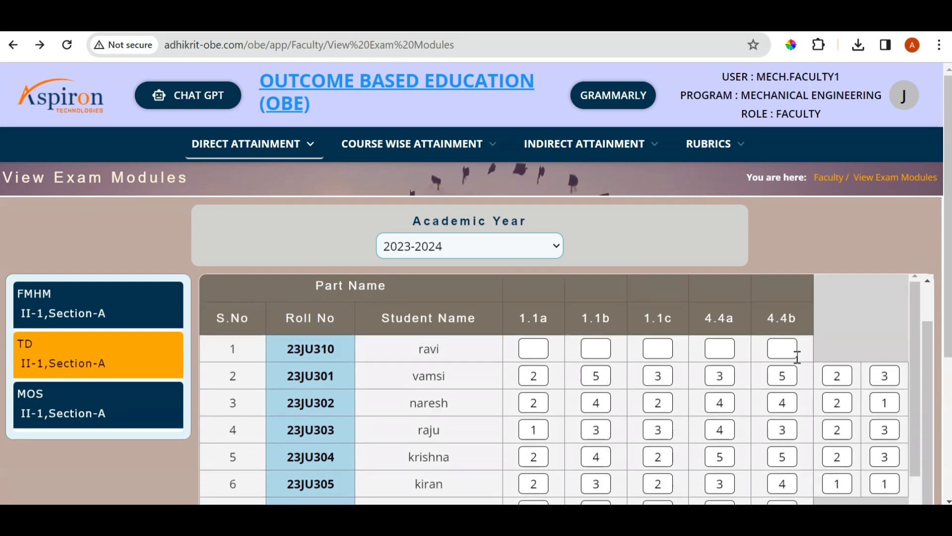
Examine the question-wise attainment and CO-wise attainment tables below the Mid-1 student marks
scroll(536, 325, down, 5)
scroll(538, 330, down, 10)
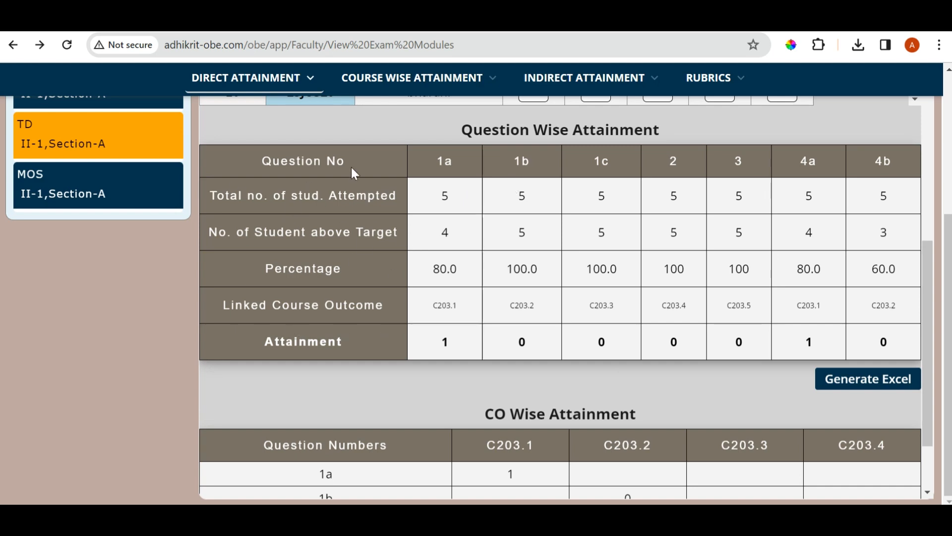
scroll(591, 233, down, 1)
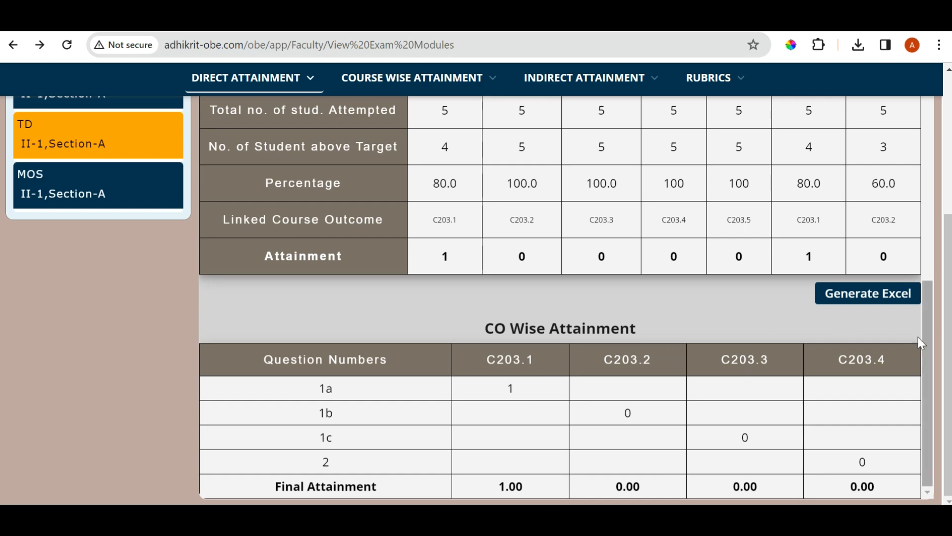
scroll(749, 372, up, 5)
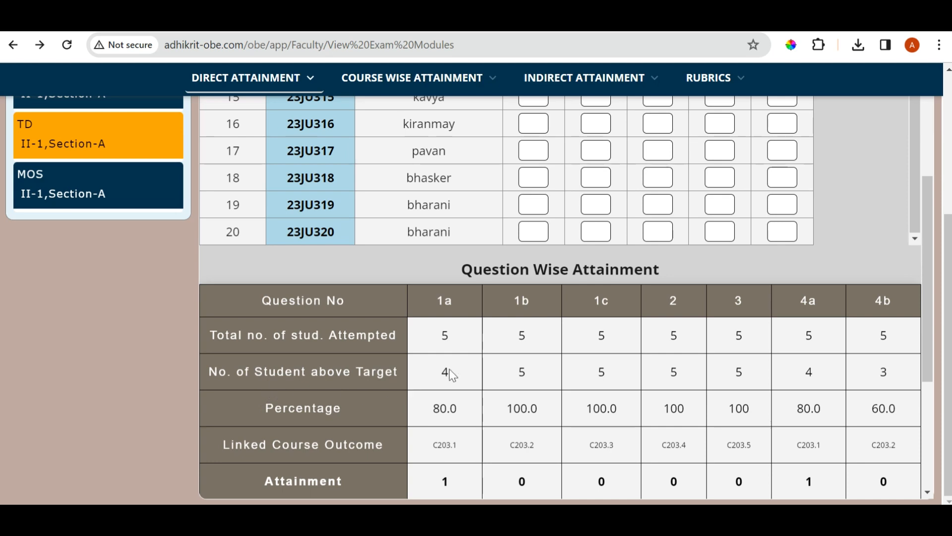
scroll(371, 424, down, 5)
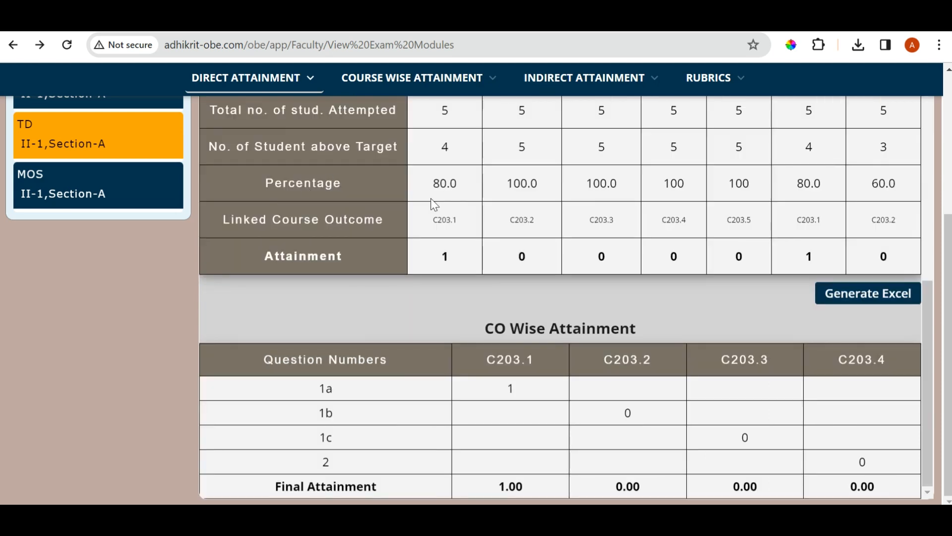
scroll(426, 255, up, 1)
scroll(409, 281, up, 1)
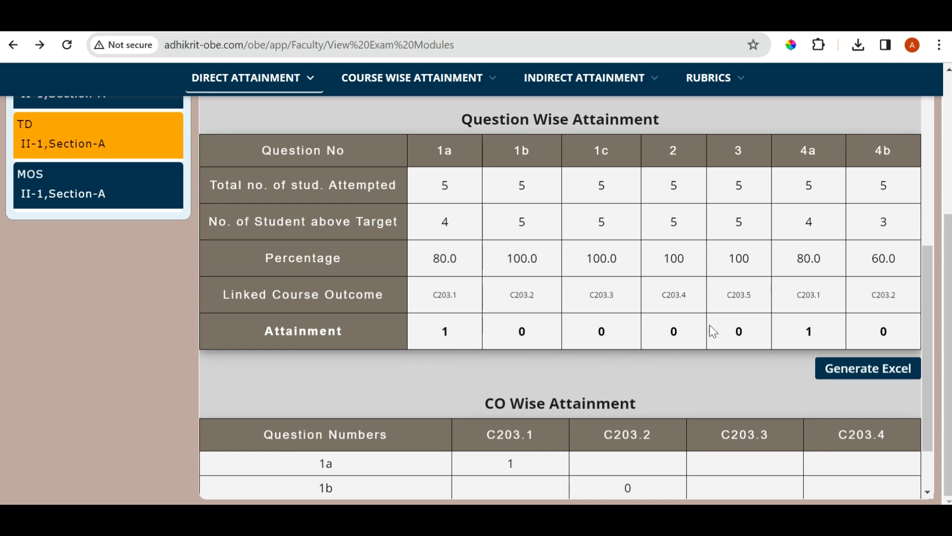
scroll(714, 331, down, 1)
scroll(888, 337, up, 6)
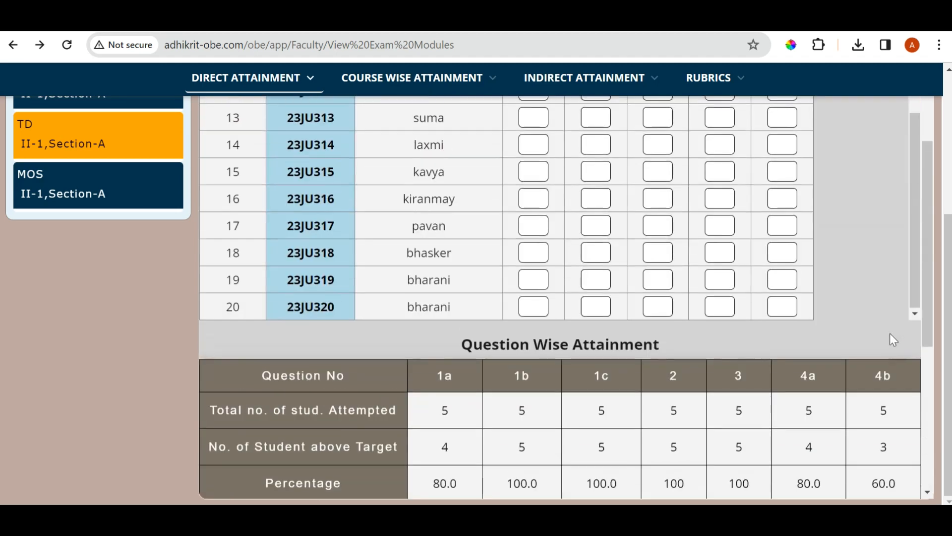
scroll(883, 341, down, 6)
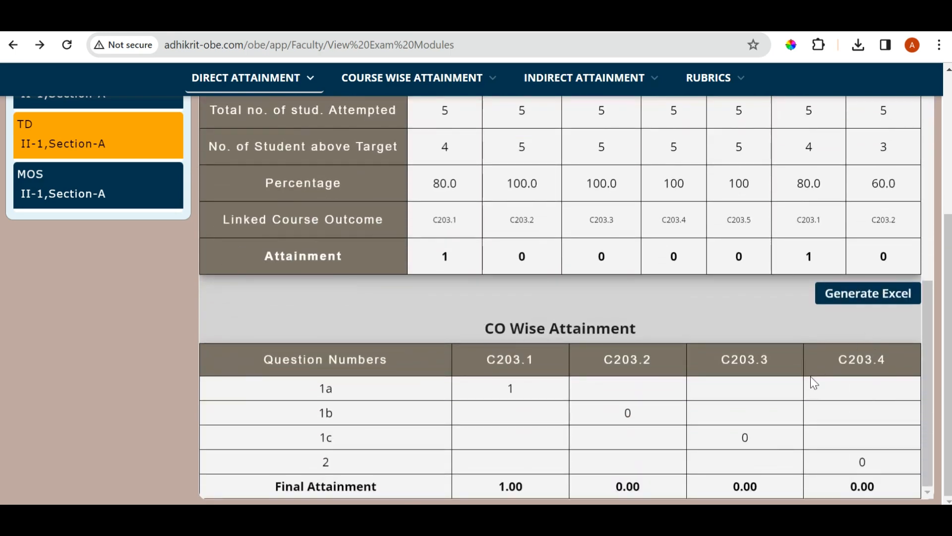
Close the TD Mid-1 question analysis and open the student-wise scores of the MOS Mid-2 exam
scroll(809, 378, up, 6)
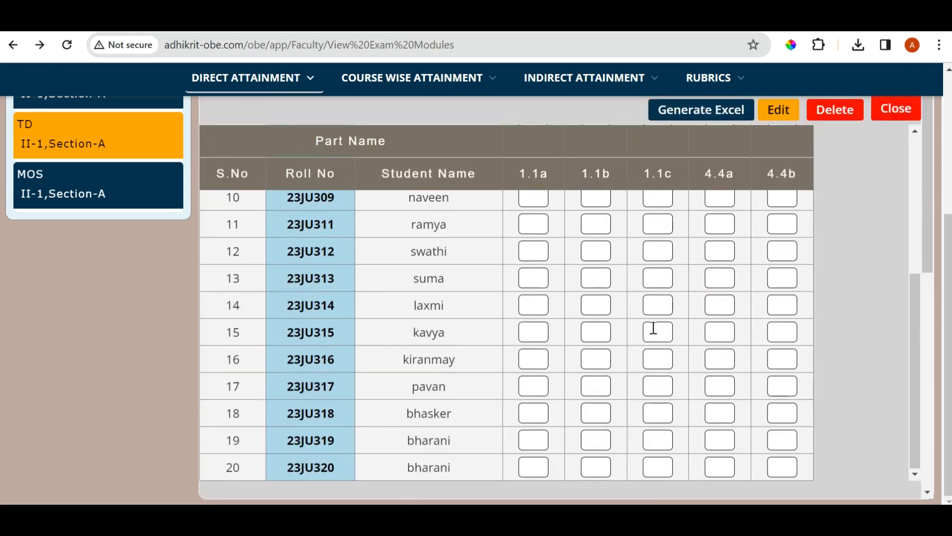
click(903, 117)
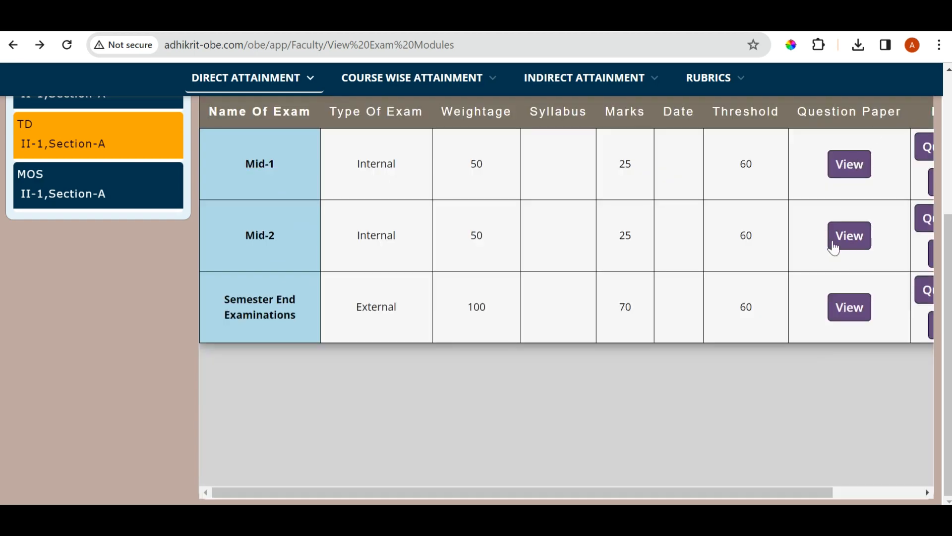
scroll(835, 248, right, 3)
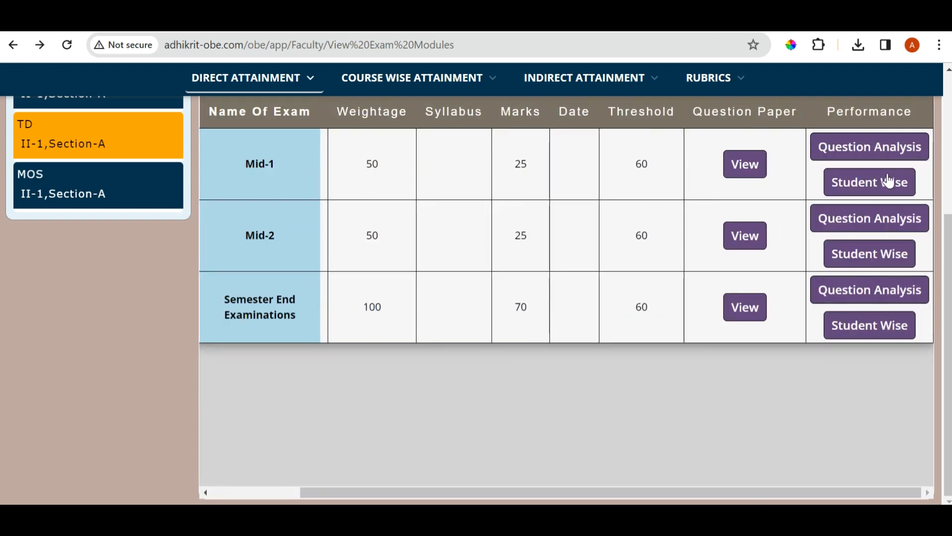
click(877, 190)
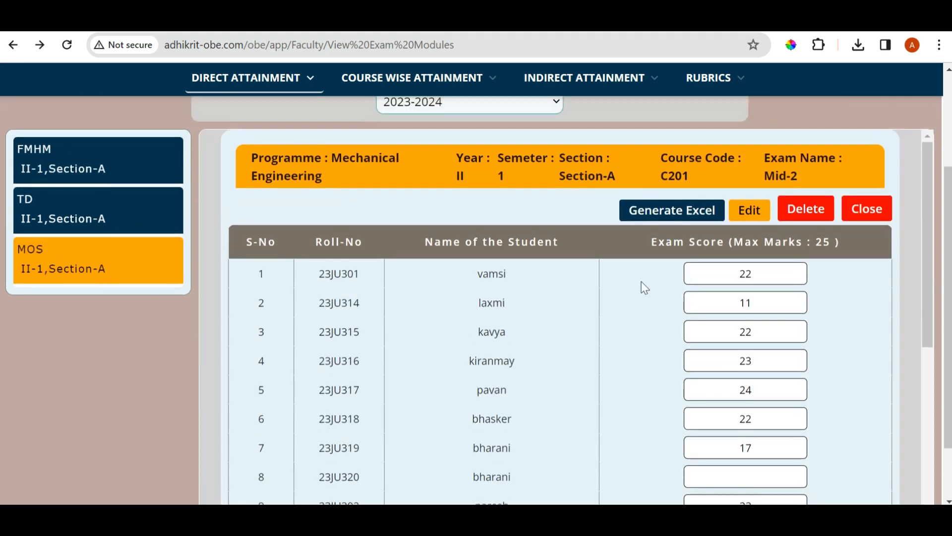
Examine the MOS Mid-2 student scores, the threshold summary and the attainment per course outcome
scroll(644, 287, down, 1)
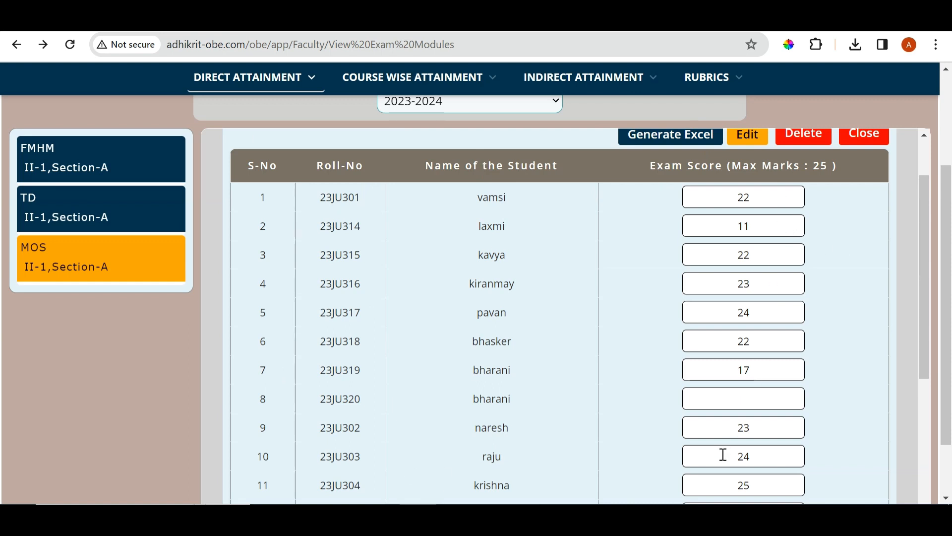
scroll(801, 290, down, 5)
scroll(803, 291, up, 8)
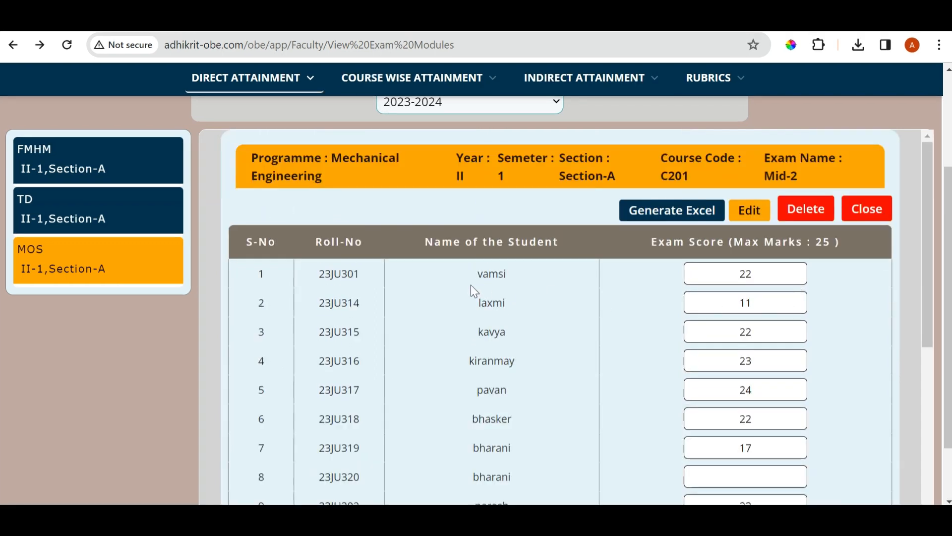
scroll(748, 278, down, 3)
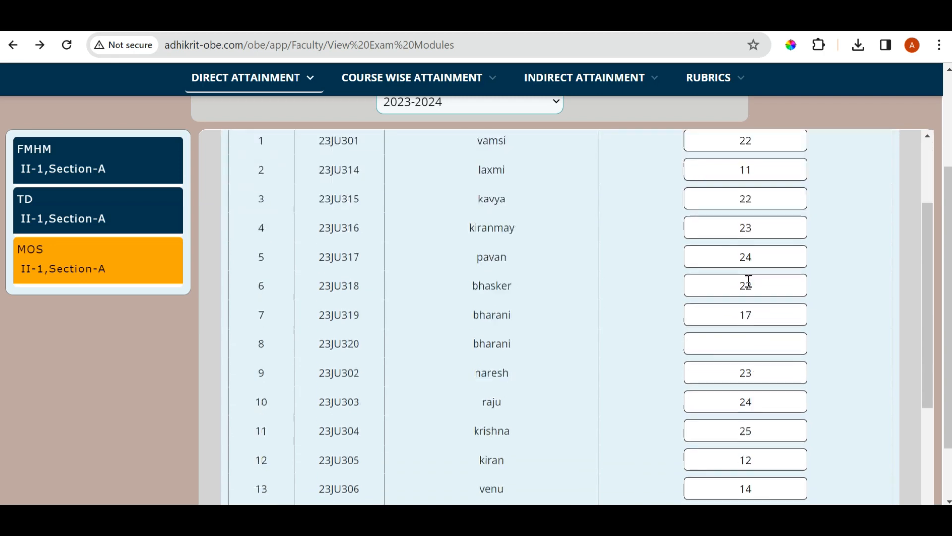
scroll(748, 280, up, 3)
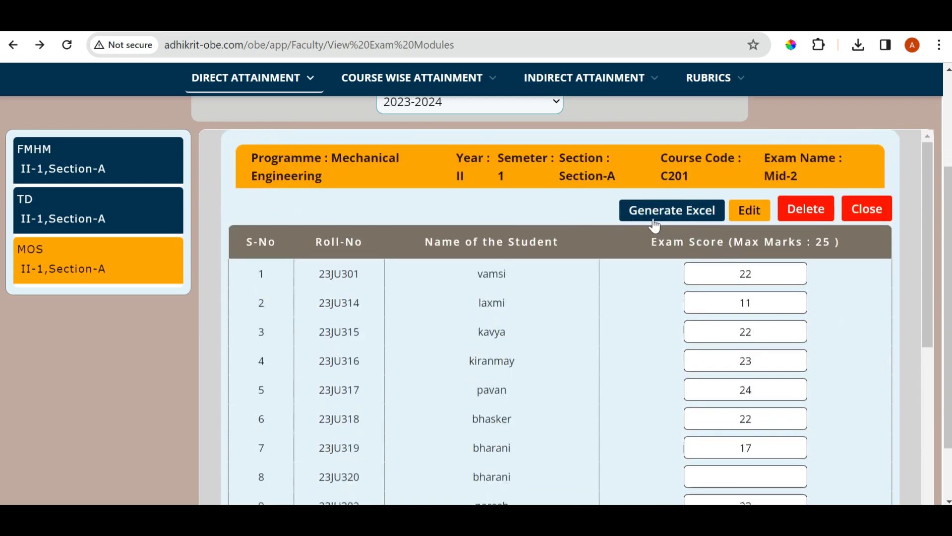
scroll(517, 255, down, 8)
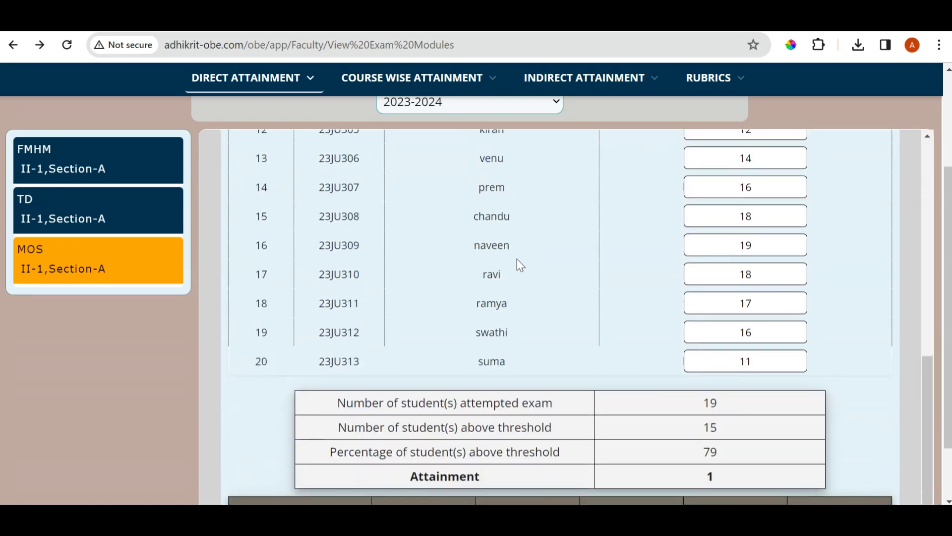
scroll(516, 259, down, 2)
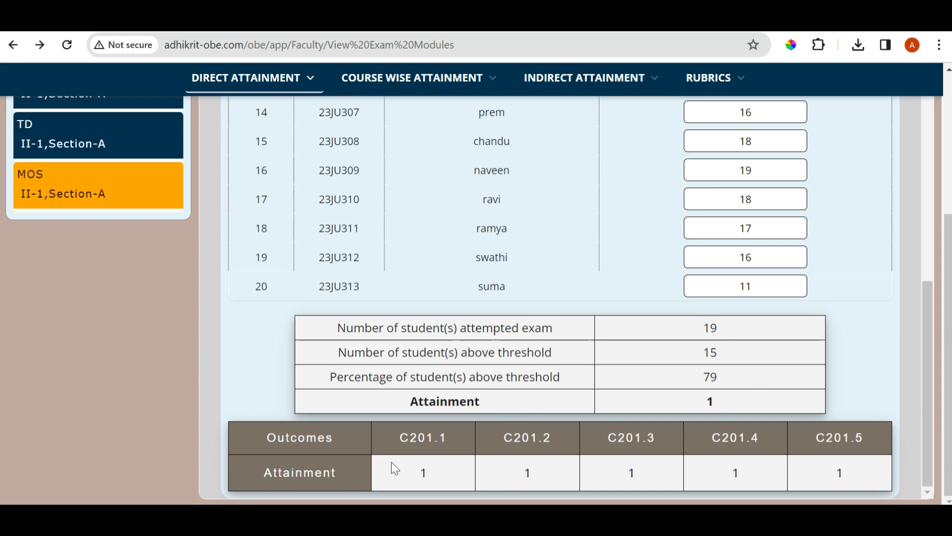
Open the MOS Mid-2 student scores for editing and close them without changes
scroll(474, 403, up, 9)
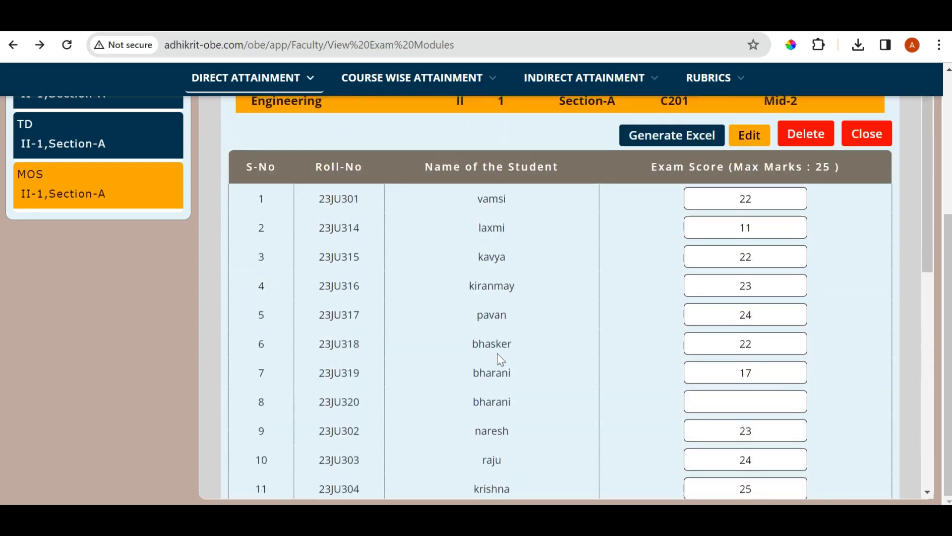
scroll(531, 329, up, 2)
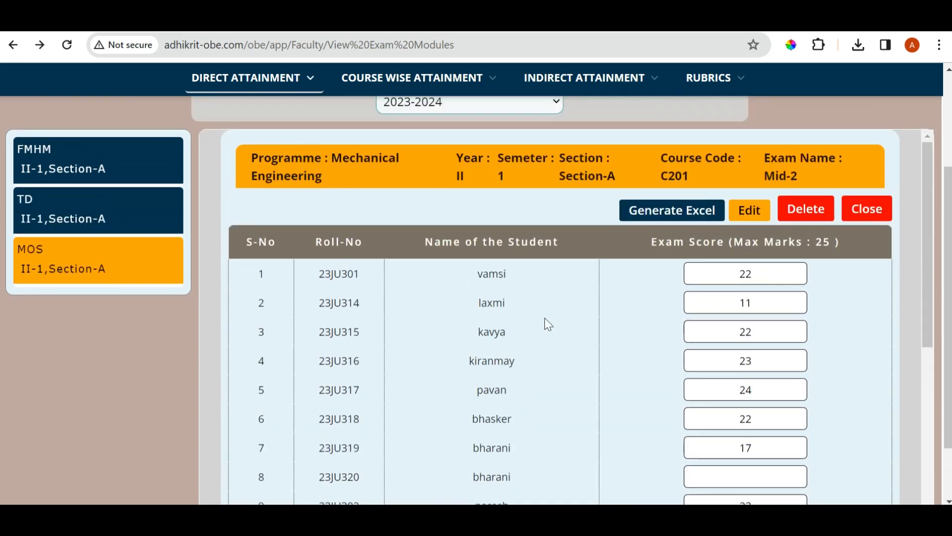
click(749, 214)
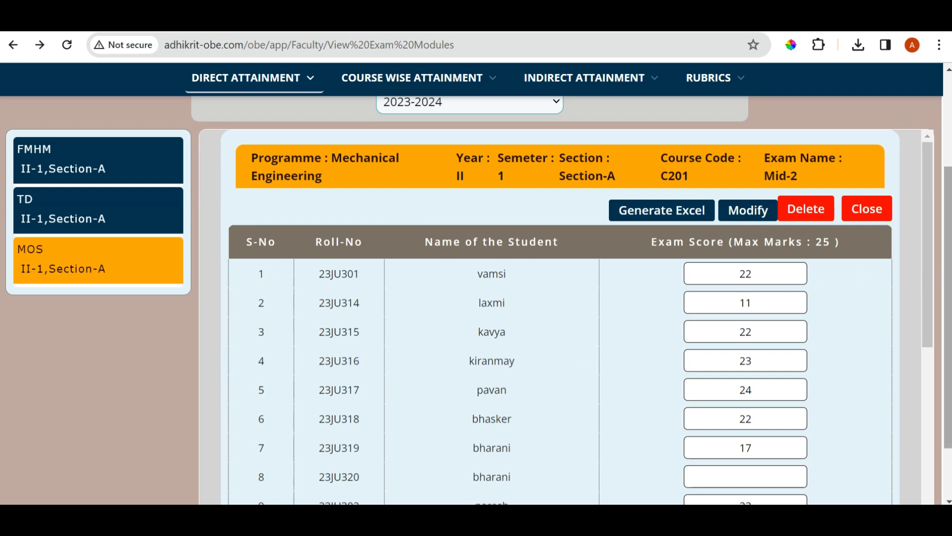
click(876, 211)
Open the CO-PO mapping justification entry page and review FMHM's mapping table and the justification fields for its course outcomes
scroll(585, 373, up, 3)
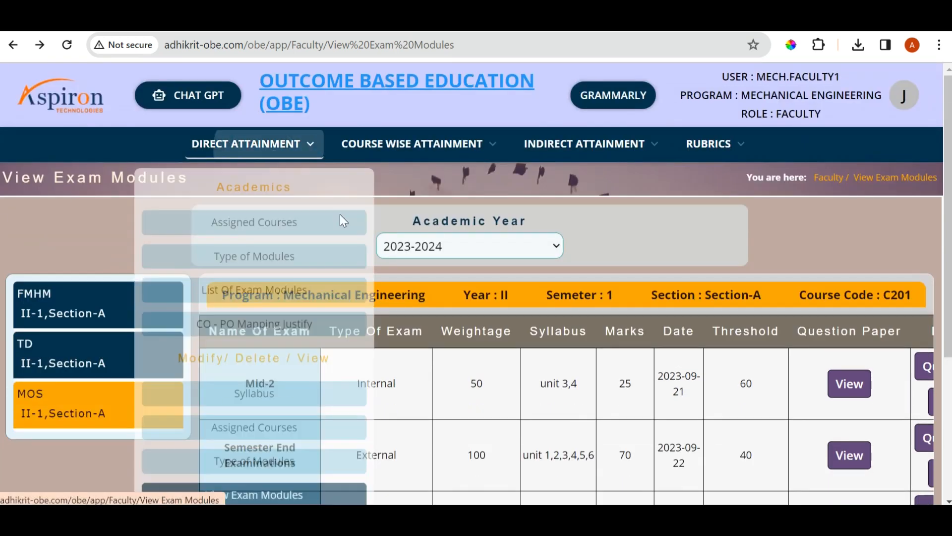
mouse_move(285, 146)
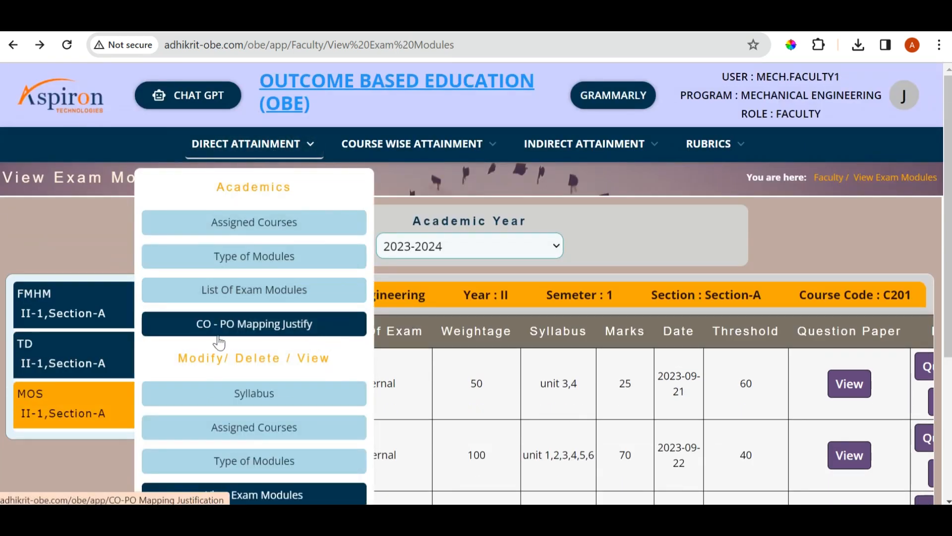
click(271, 331)
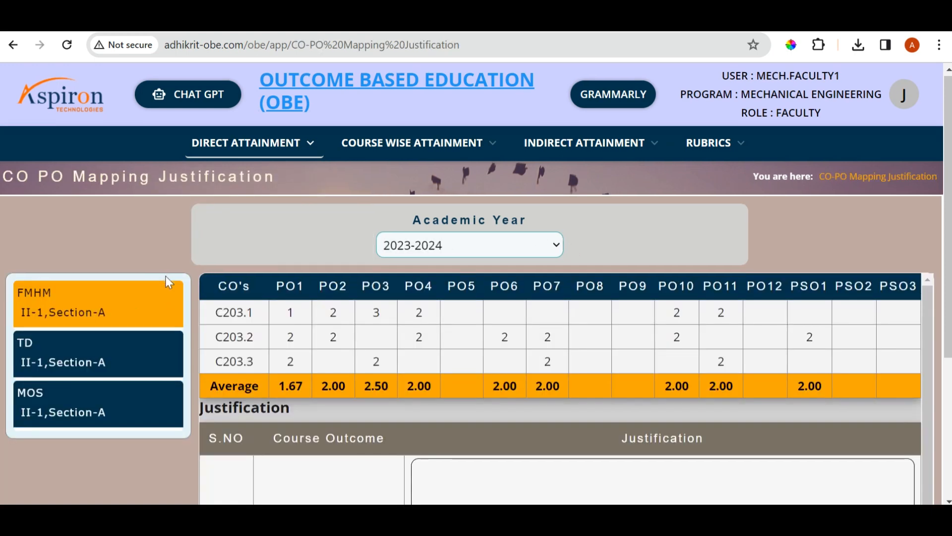
scroll(268, 254, down, 2)
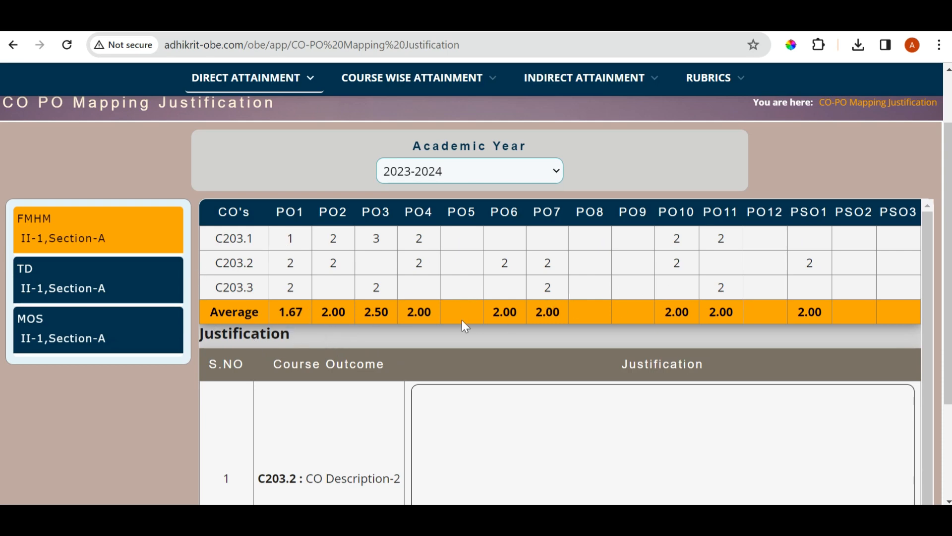
scroll(465, 326, down, 3)
scroll(460, 321, up, 3)
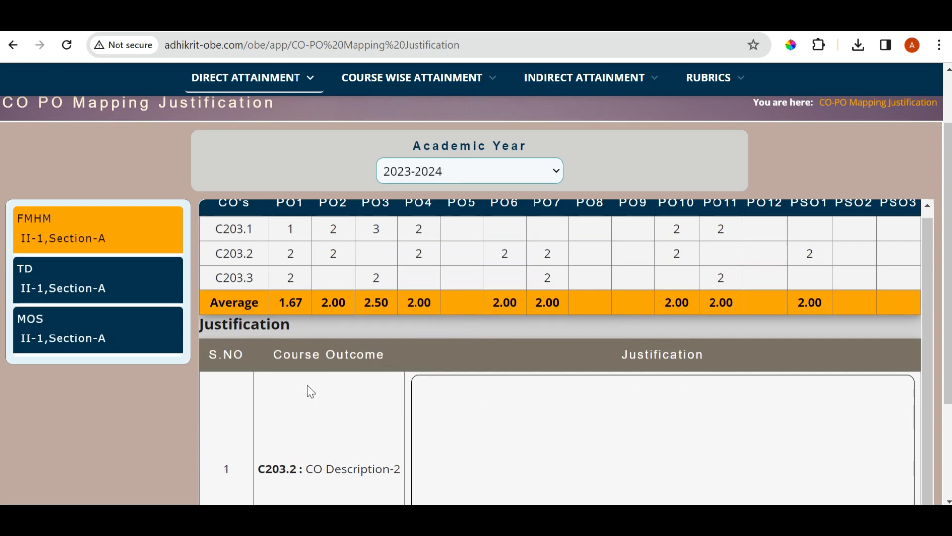
scroll(425, 362, down, 3)
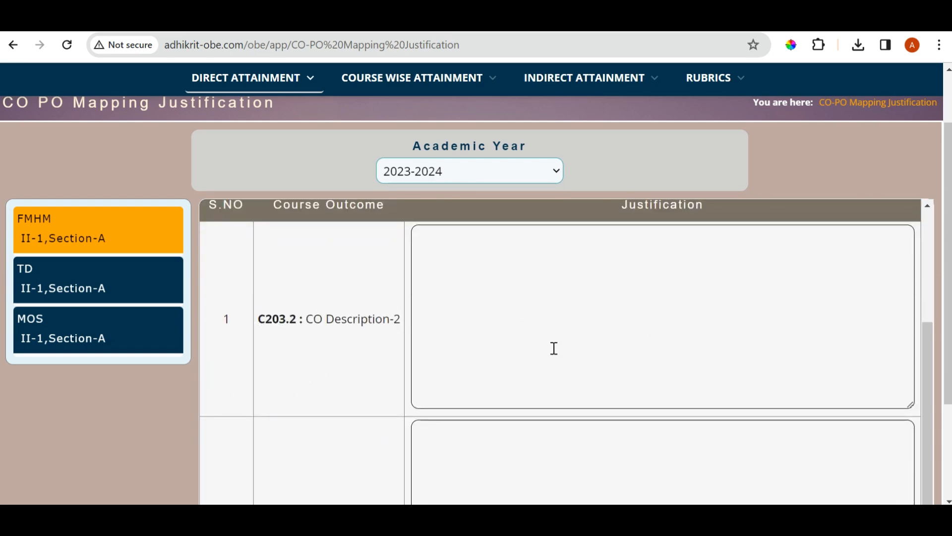
scroll(560, 348, down, 3)
scroll(450, 462, up, 3)
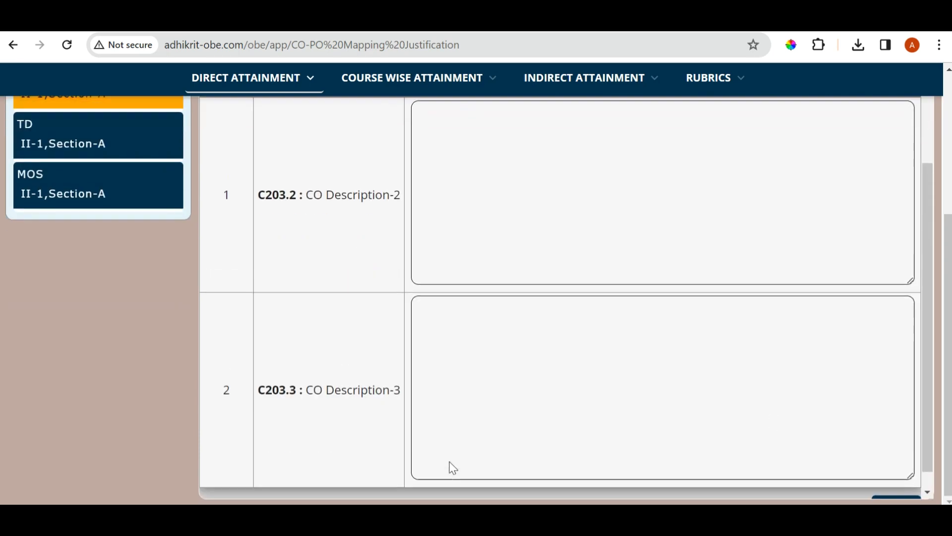
Open the view page for CO-PO mapping justifications, choose academic year 2023-2024 and review FMHM's mapping and justifications tables
scroll(325, 360, up, 5)
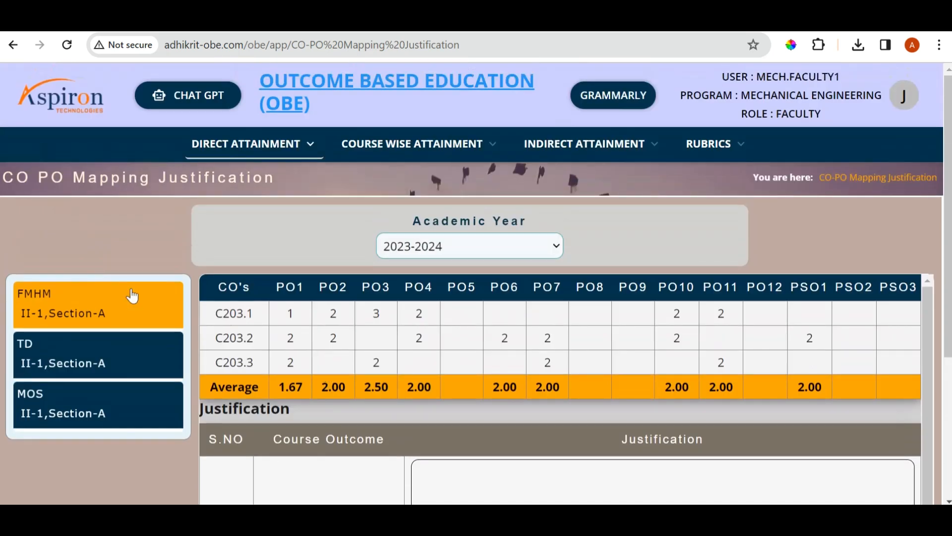
mouse_move(267, 151)
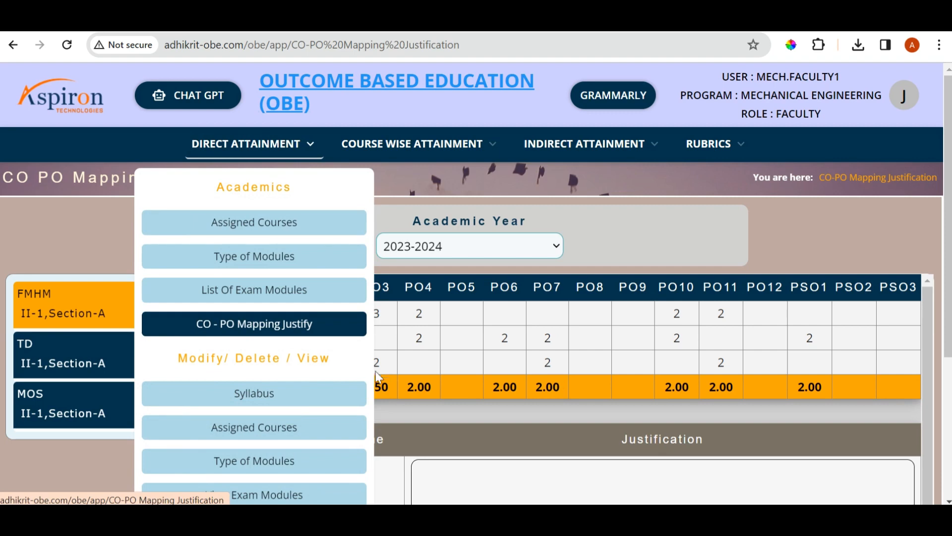
scroll(323, 364, down, 1)
scroll(320, 368, down, 1)
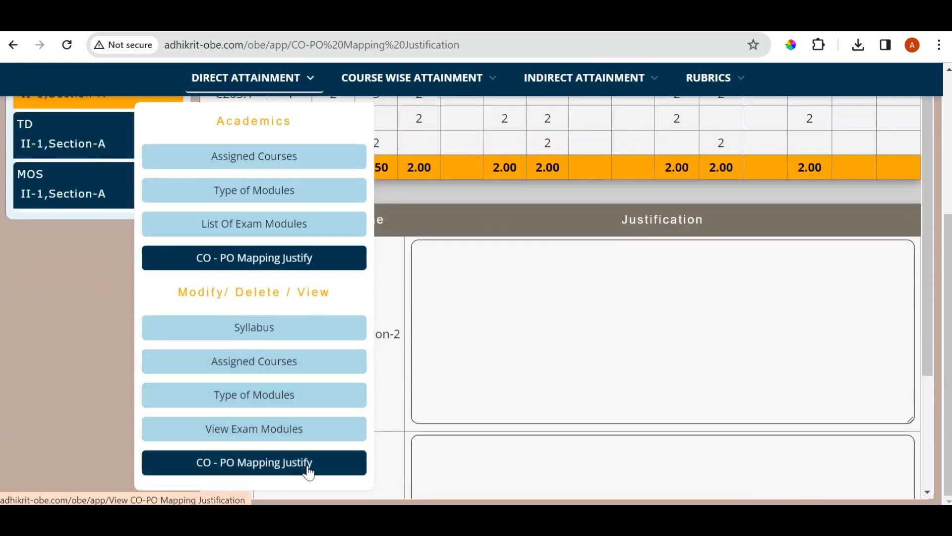
click(263, 464)
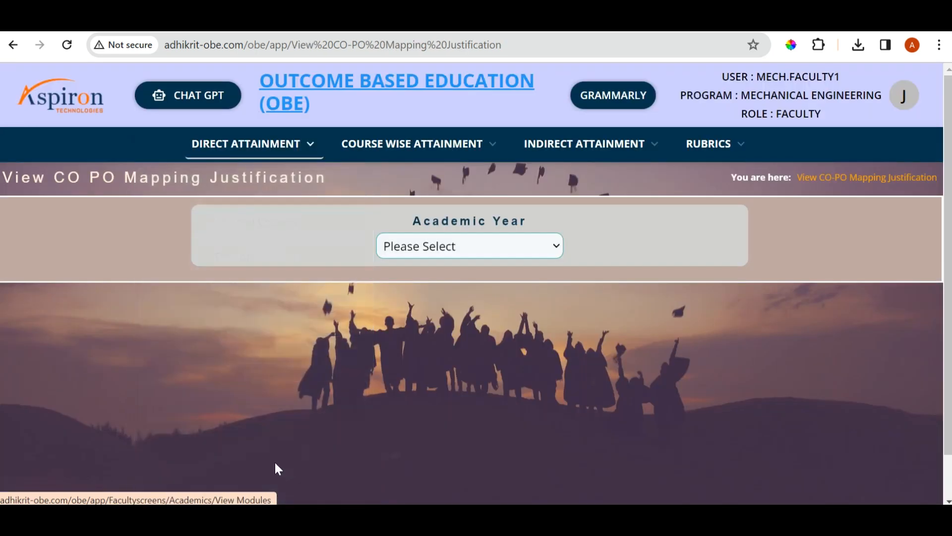
click(490, 251)
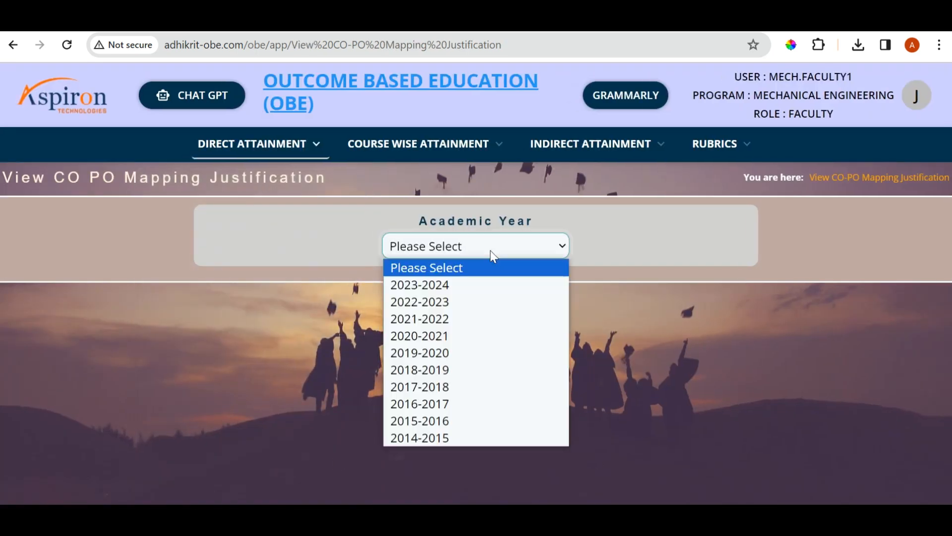
click(468, 285)
click(119, 320)
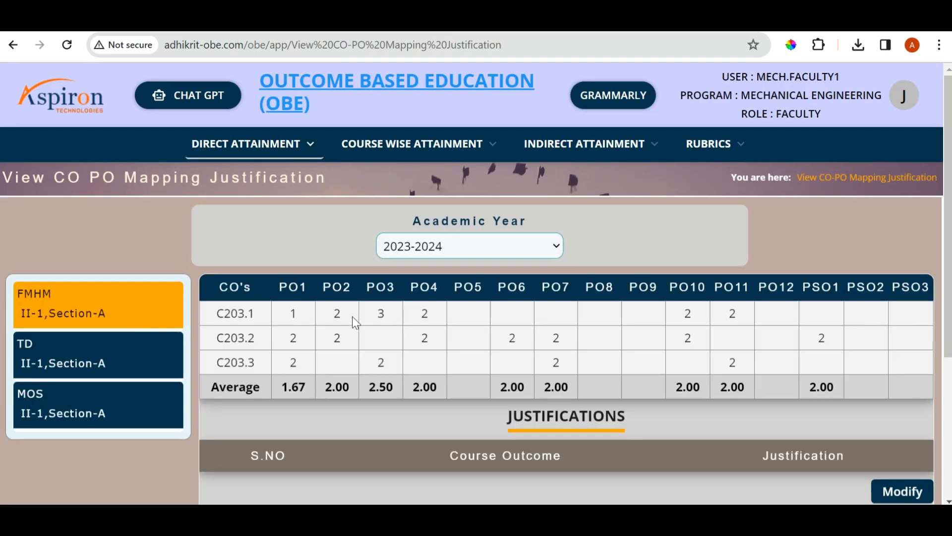
scroll(353, 320, down, 4)
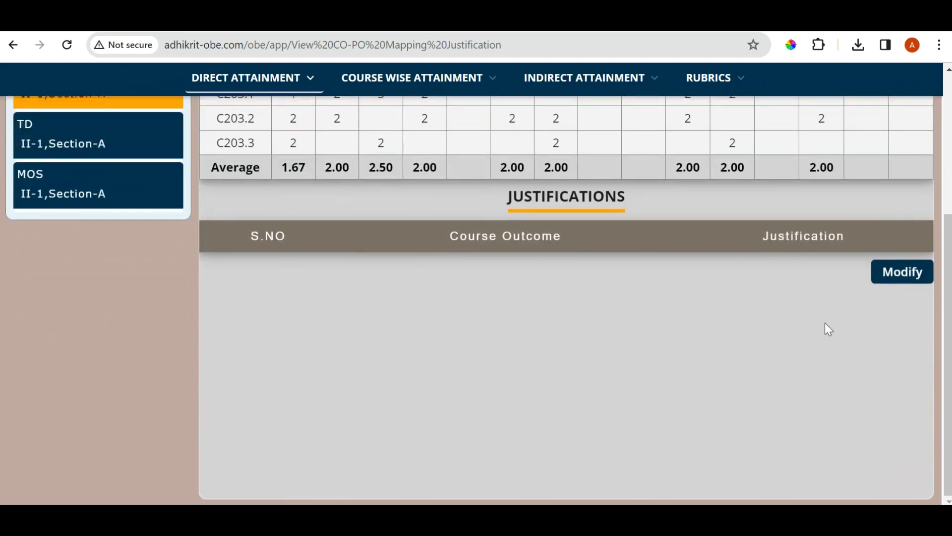
click(900, 281)
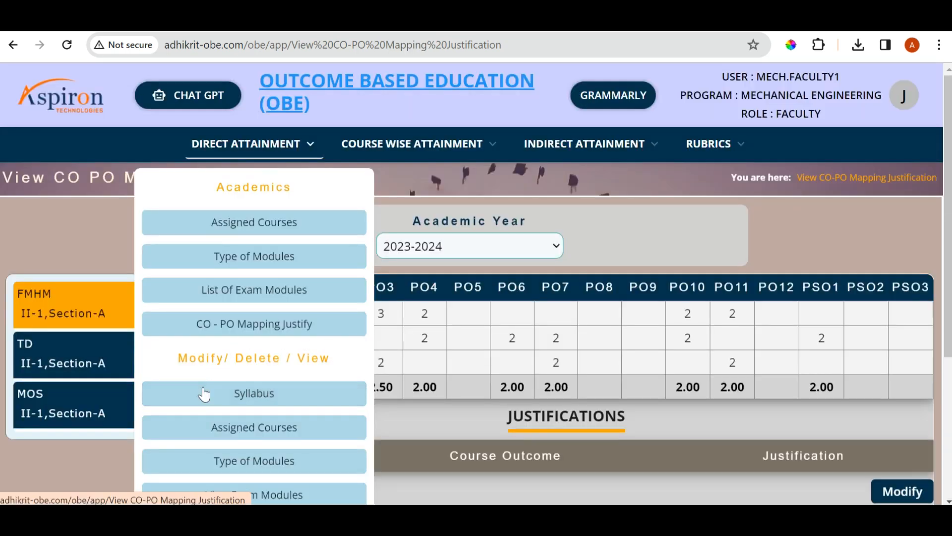
Open the syllabus view and list the syllabus files for academic year 2023-2024
scroll(270, 409, down, 1)
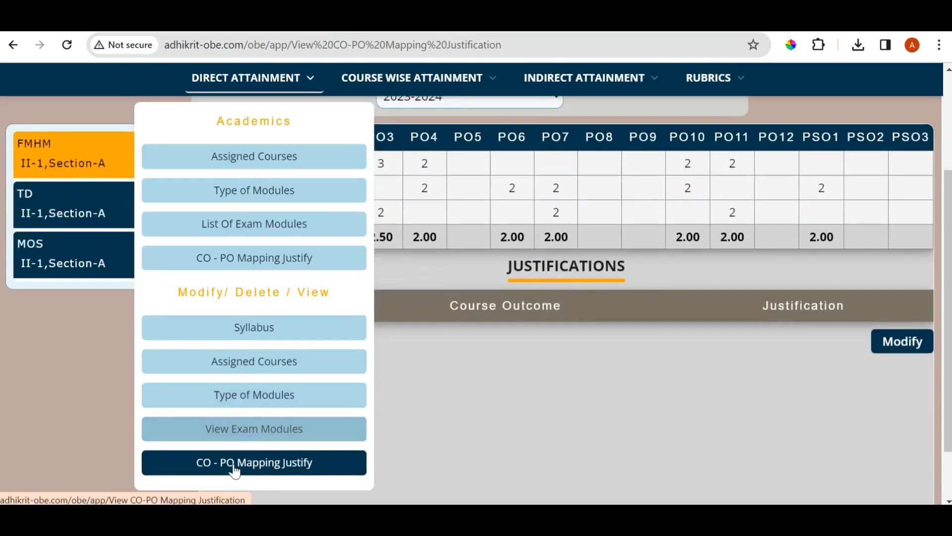
click(263, 330)
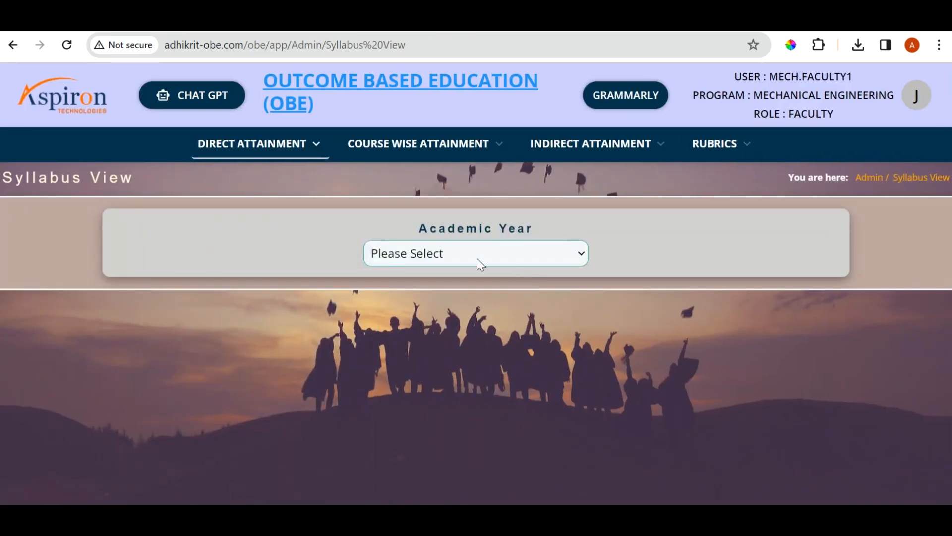
click(481, 263)
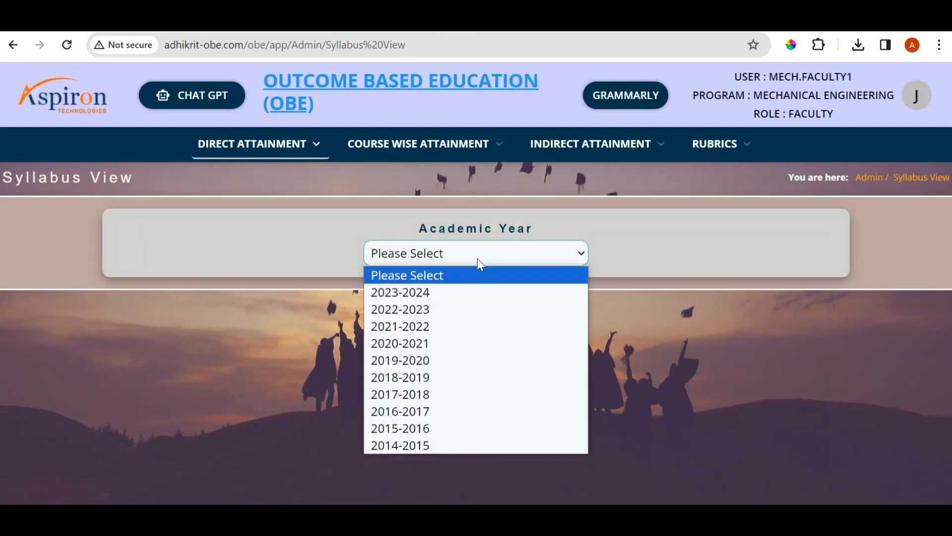
click(452, 291)
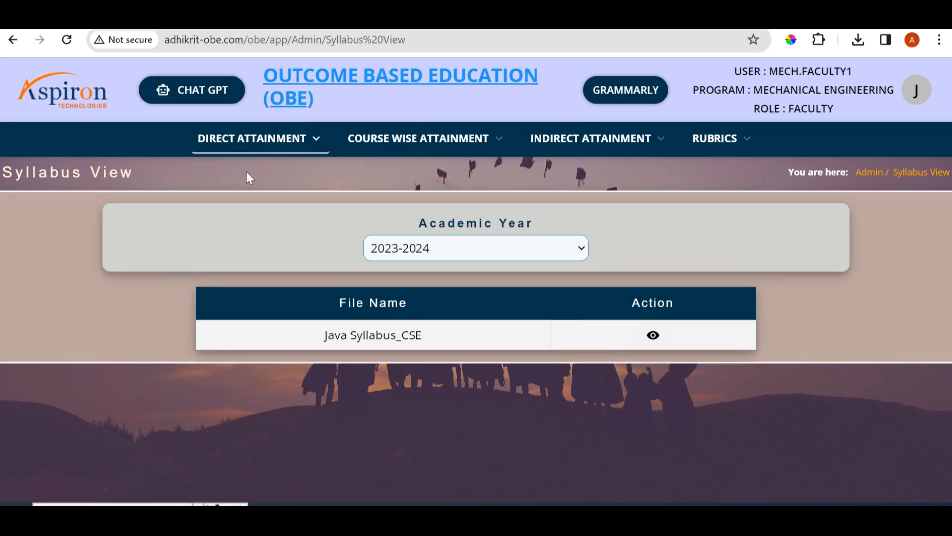
Open the course-wise attainment page for academic year 2023-2024 and skim through FMHM's attainment report
click(462, 144)
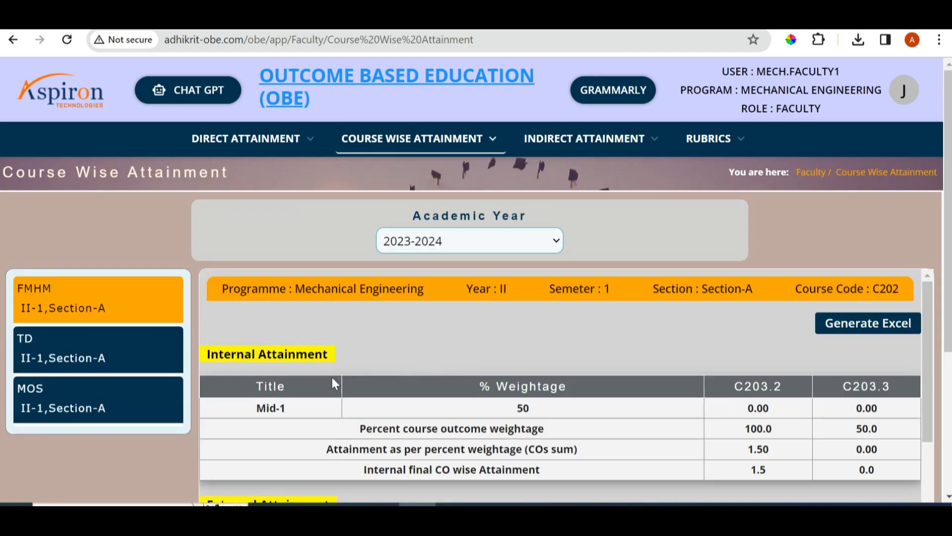
scroll(263, 371, down, 5)
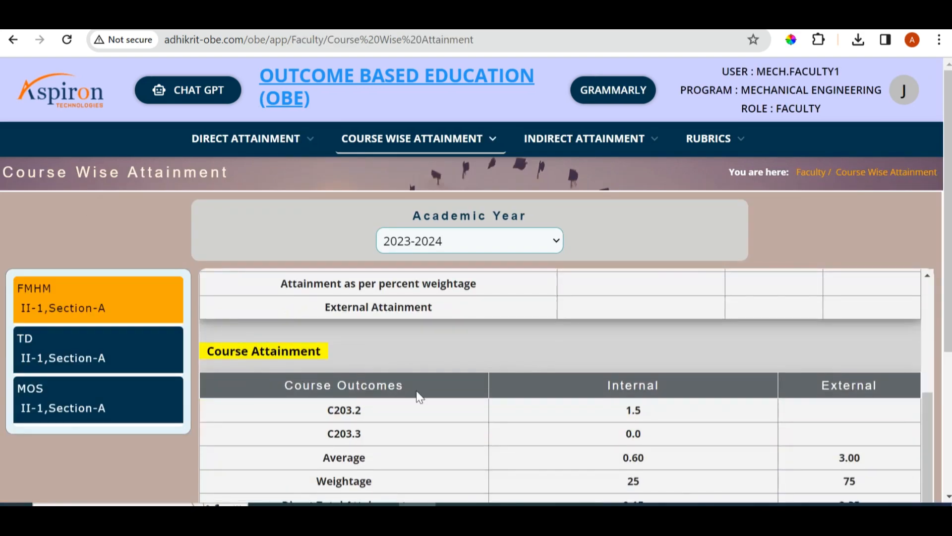
scroll(471, 401, down, 5)
scroll(448, 340, down, 3)
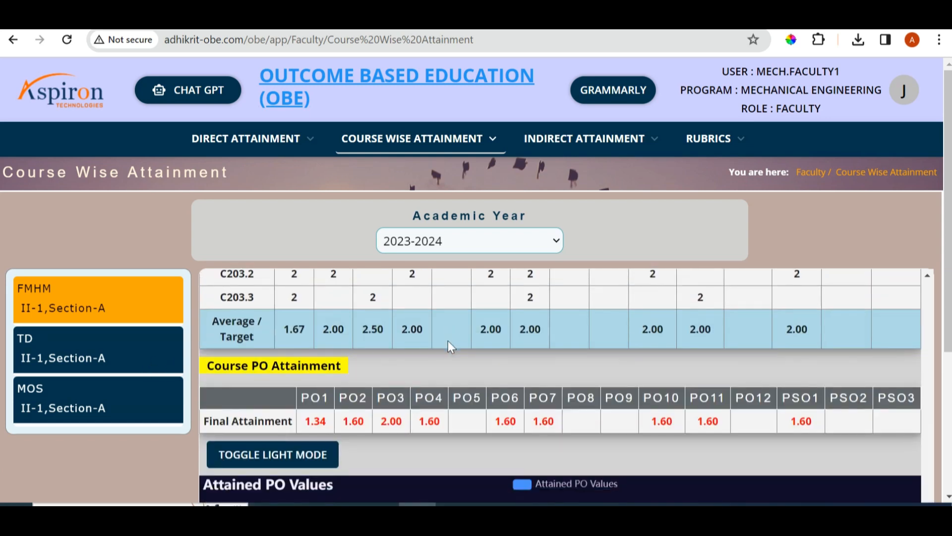
scroll(460, 351, up, 10)
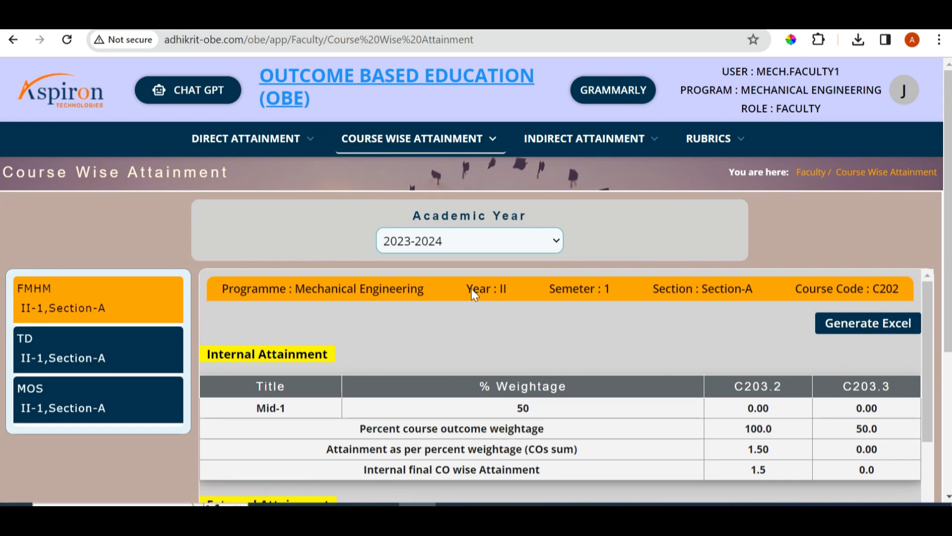
Examine FMHM's internal and external attainment tables and the weighted course attainment calculation for its course outcomes
scroll(474, 298, down, 2)
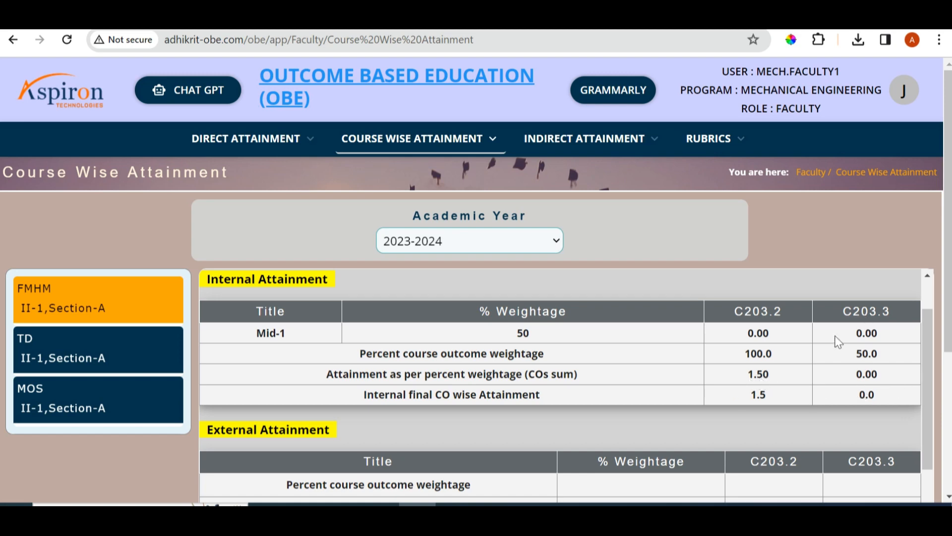
scroll(385, 374, up, 2)
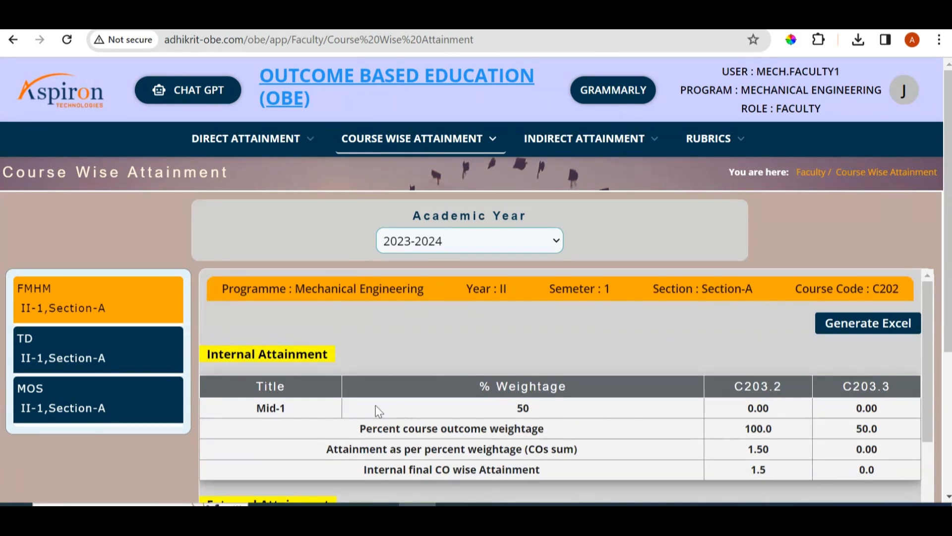
scroll(374, 410, down, 4)
scroll(624, 375, down, 3)
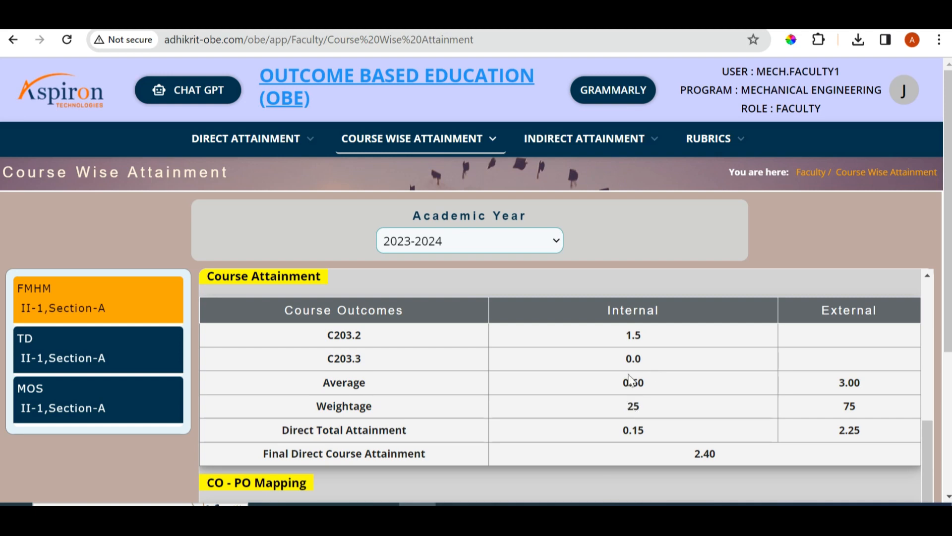
scroll(503, 210, down, 3)
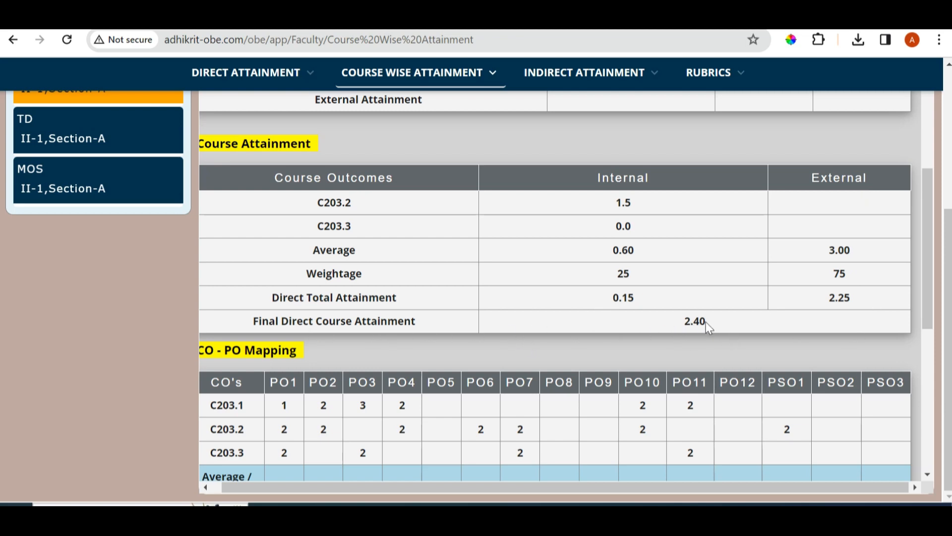
Compare FMHM's CO-PO mapping averages with its course PO attainment and review the attained PO values chart
scroll(593, 300, down, 1)
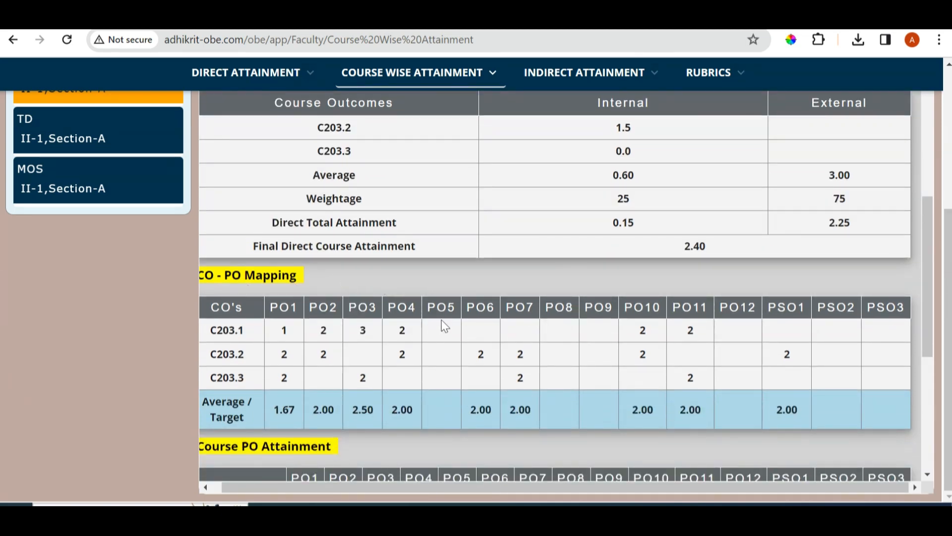
scroll(445, 326, down, 1)
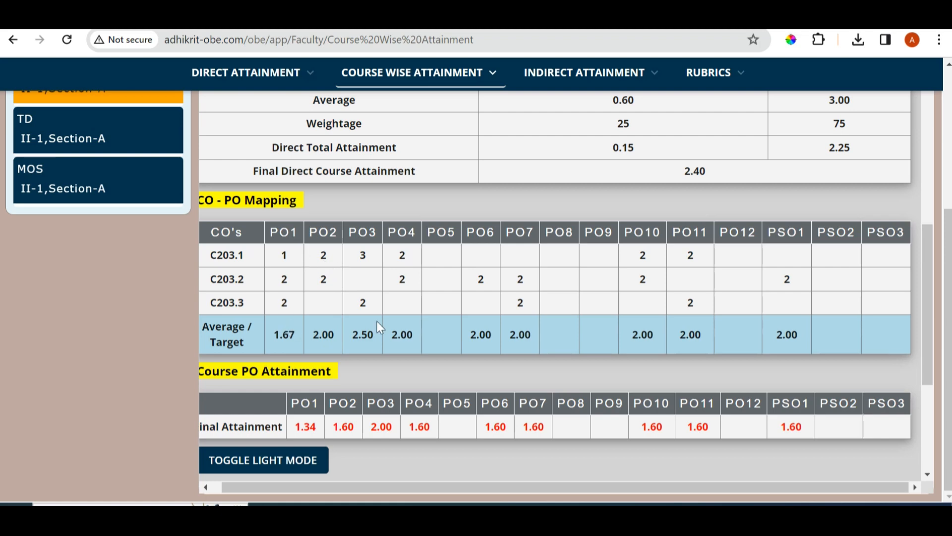
scroll(380, 327, down, 5)
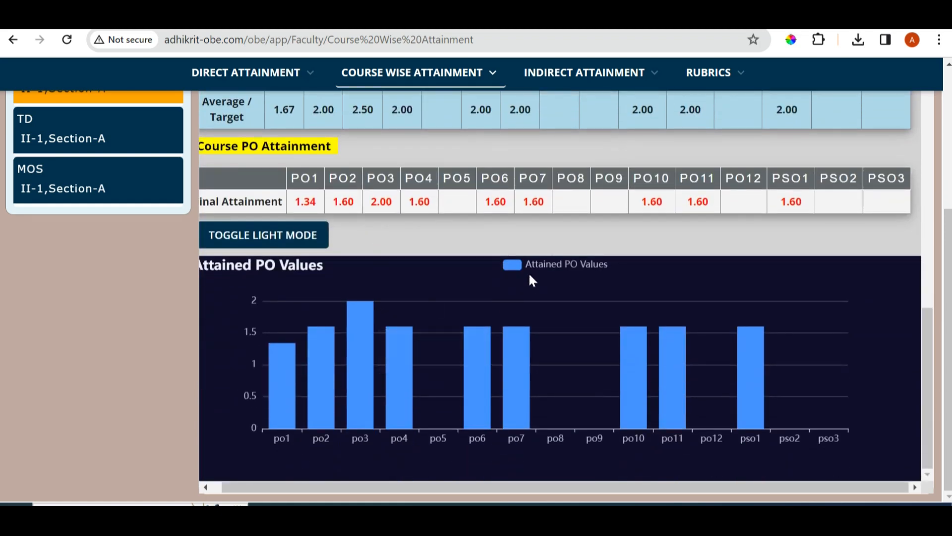
scroll(248, 404, up, 6)
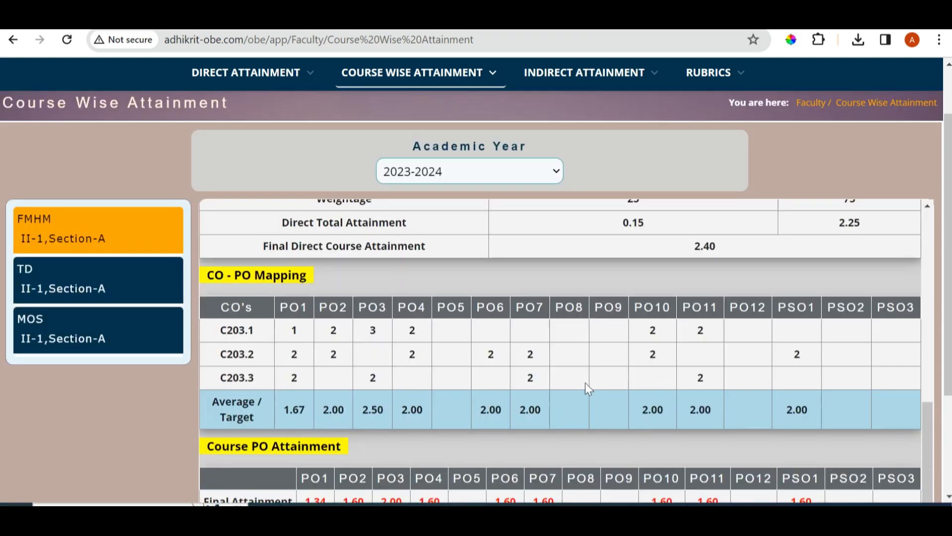
scroll(588, 384, down, 3)
scroll(593, 385, up, 3)
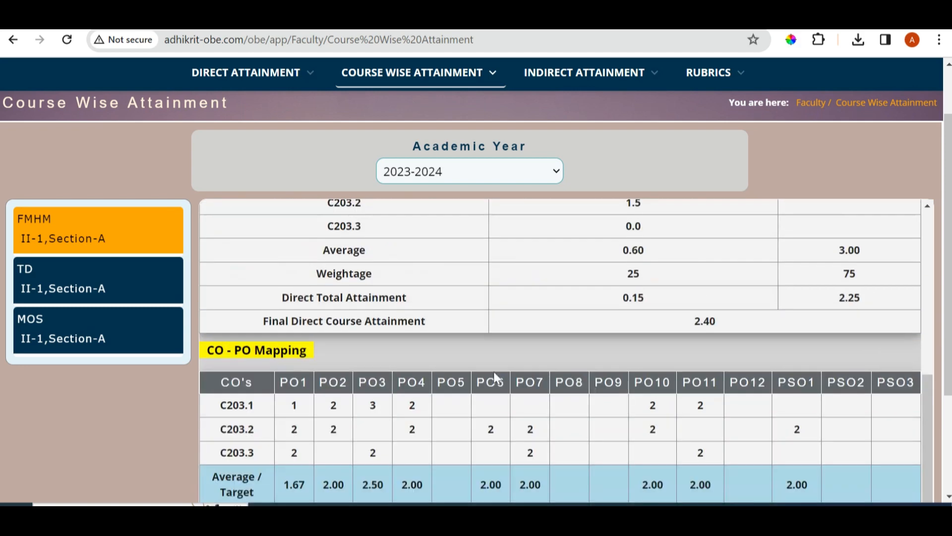
scroll(284, 211, down, 2)
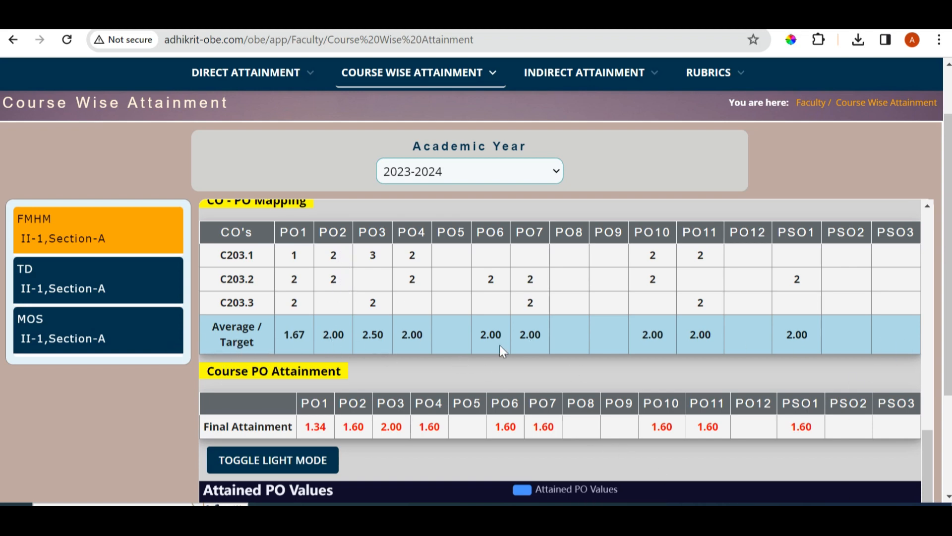
scroll(499, 344, down, 1)
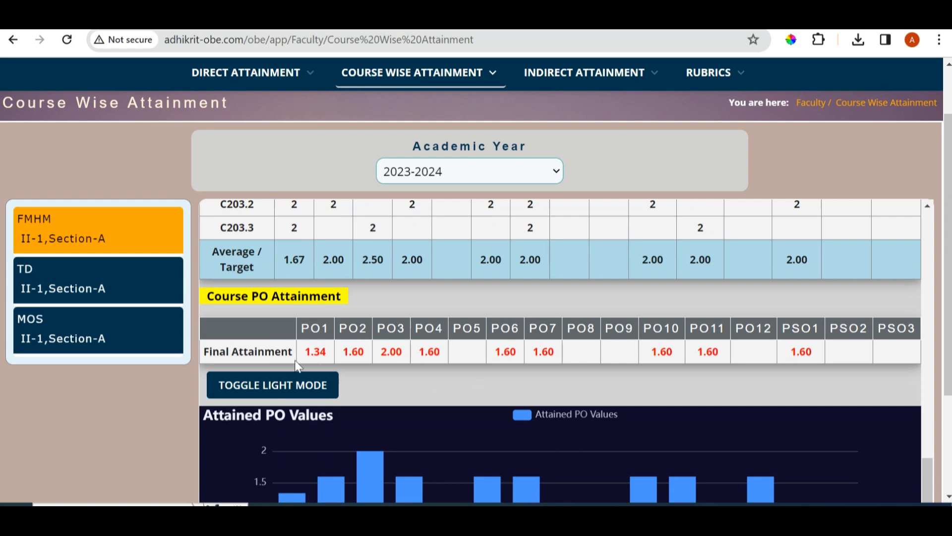